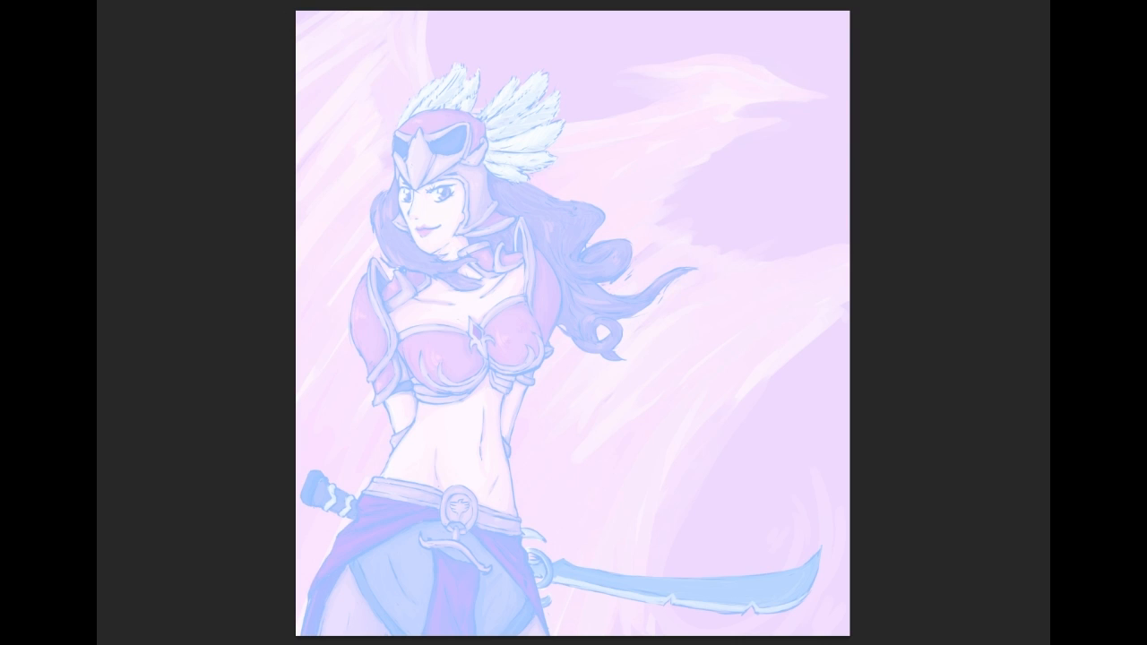
# Step: Resize the image to a width of 2000 pixels at a resolution of 300 pixels/inch, keeping the proportions
pyautogui.hotkey('alt', 'i')
pyautogui.click(202, 45)
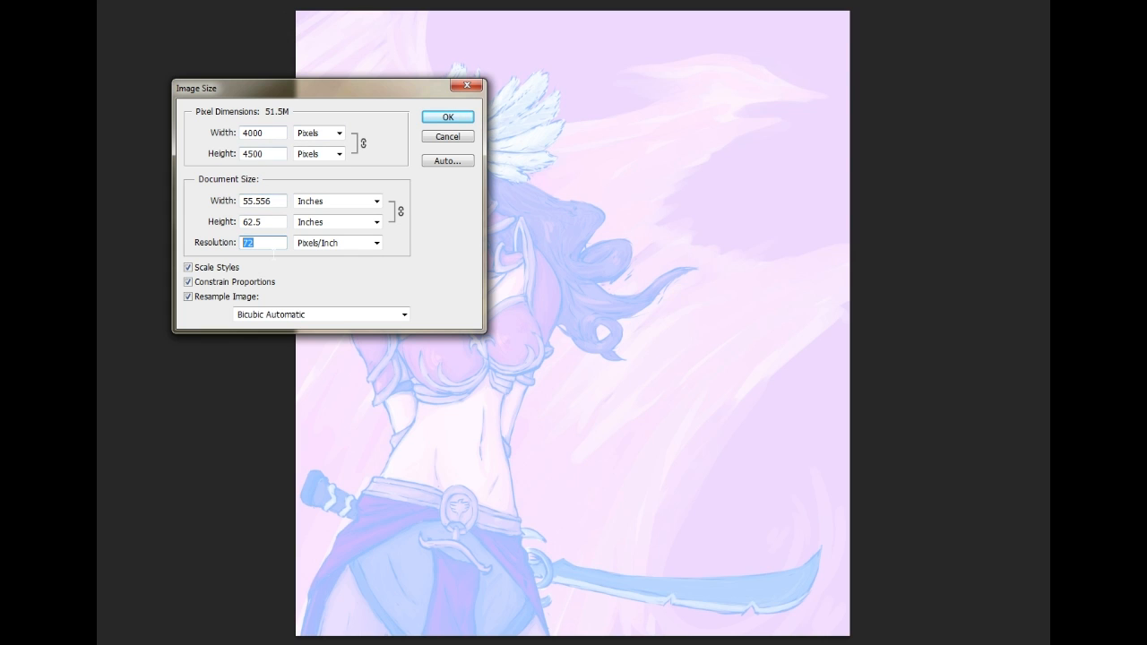
pyautogui.write('300')
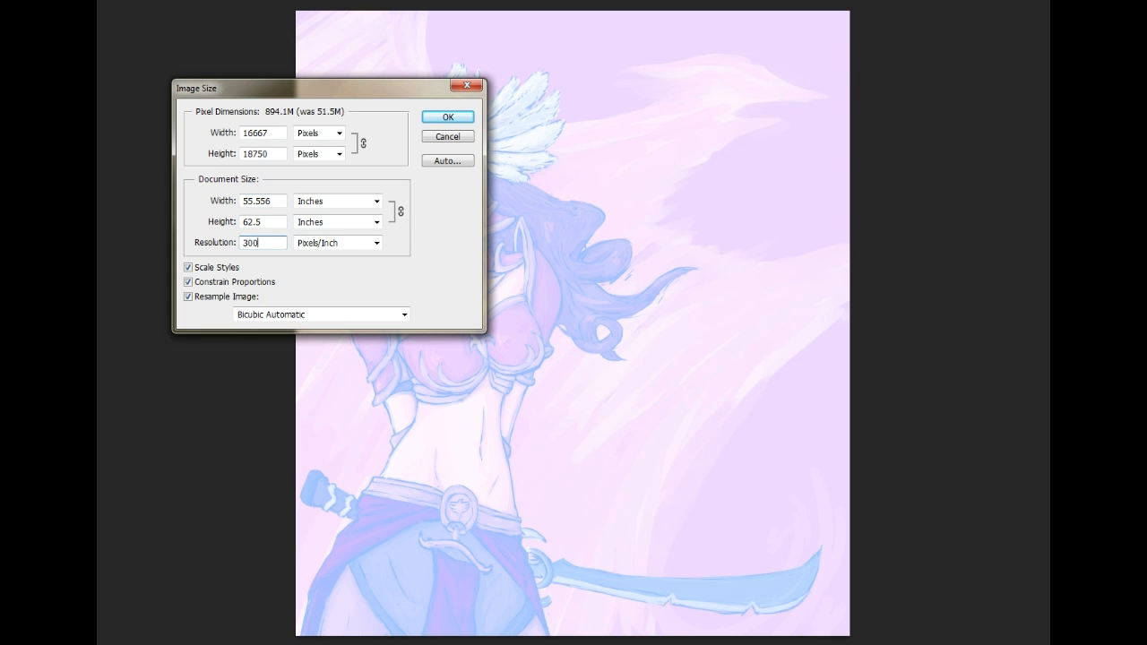
pyautogui.write('2000')
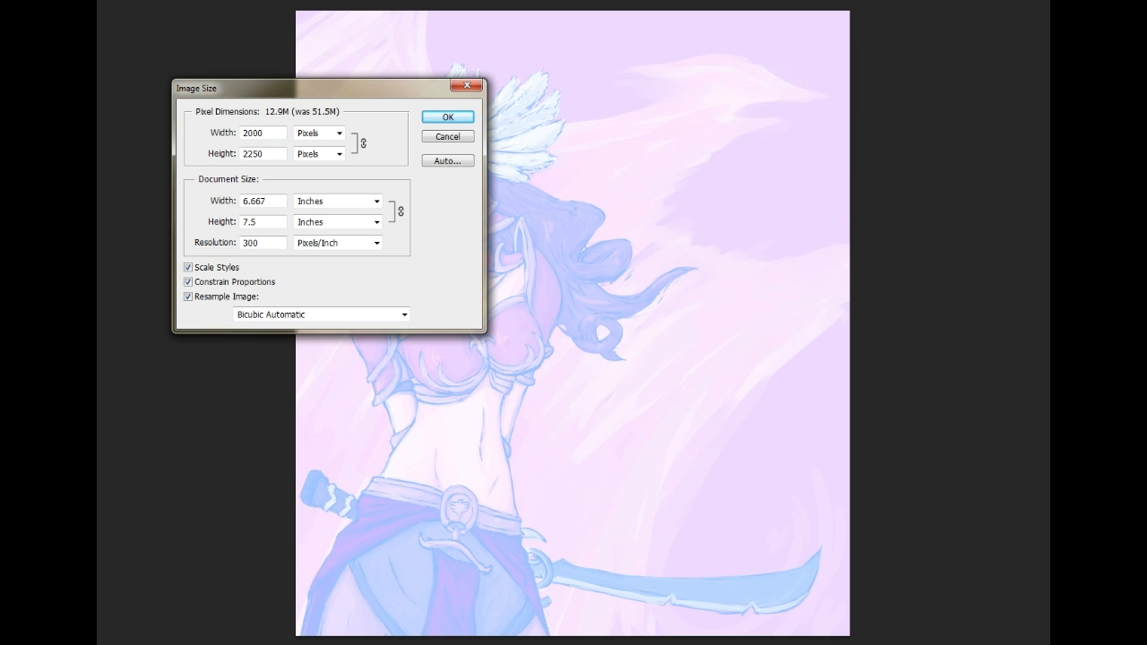
pyautogui.press('Return')
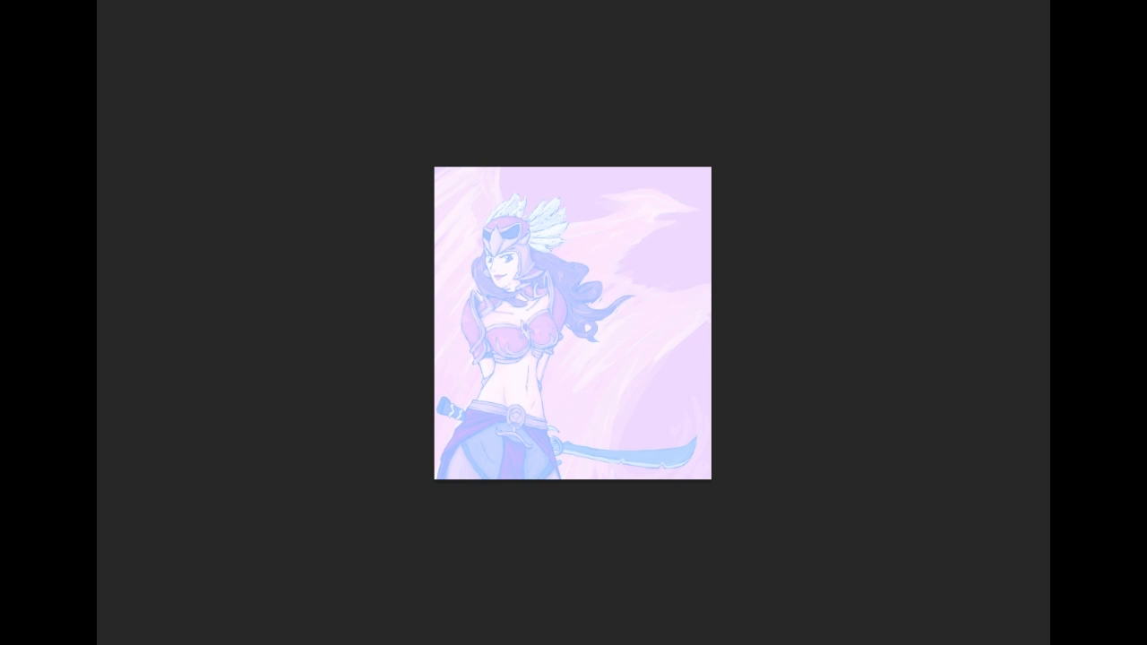
# Step: Sketch both sides of the neck in red over the figure, with the shoulder slope and collarbone on the sword-handle side
pyautogui.hotkey('ctrl', '+')
pyautogui.hotkey('ctrl', '+')
pyautogui.hotkey('ctrl', '+')
pyautogui.hotkey('ctrl', '+')
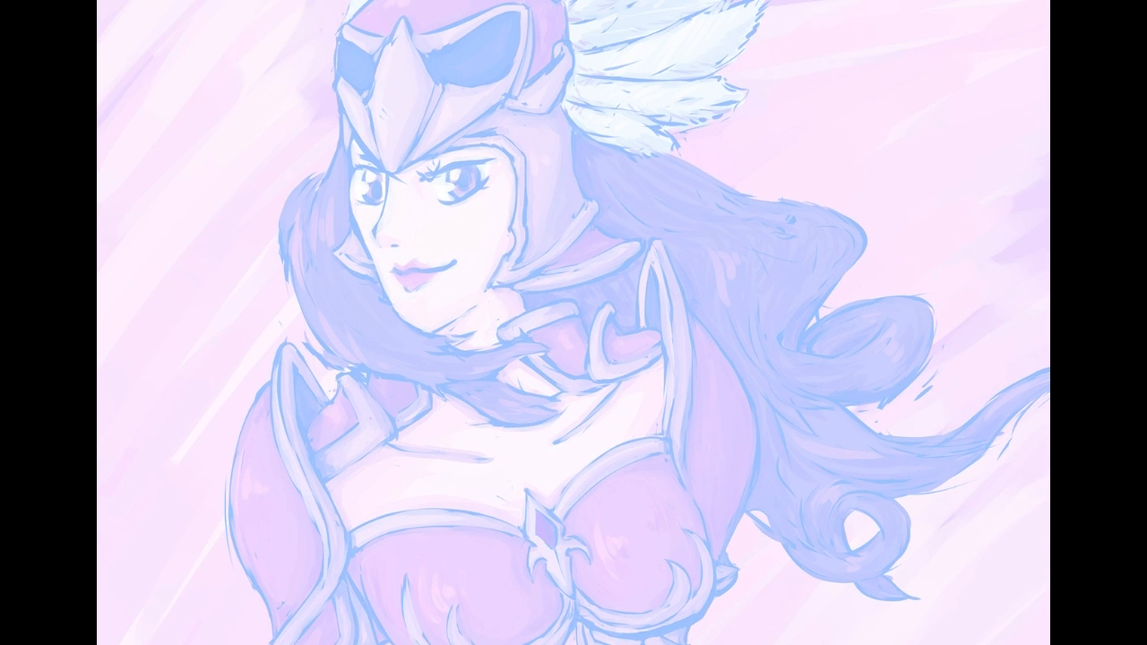
pyautogui.moveTo(1017, 527); pyautogui.dragTo(1018, 428)
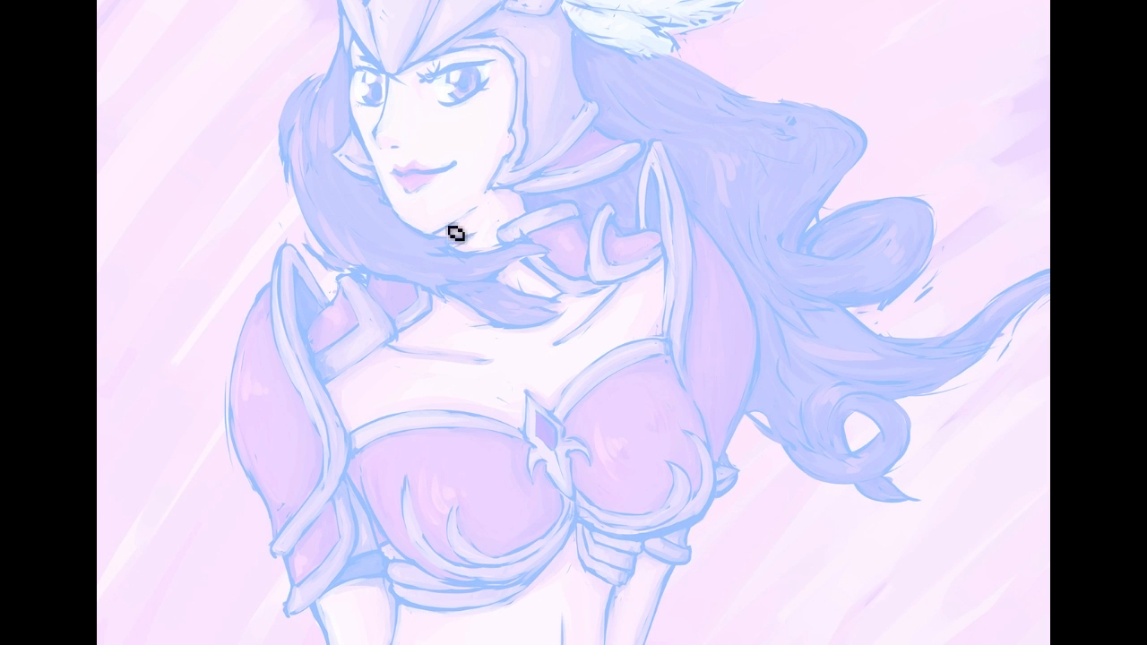
pyautogui.moveTo(439, 239); pyautogui.dragTo(460, 285)
pyautogui.moveTo(440, 244)
pyautogui.mouseDown()
pyautogui.moveTo(389, 297)
pyautogui.moveTo(349, 310)
pyautogui.moveTo(521, 373)
pyautogui.mouseUp()
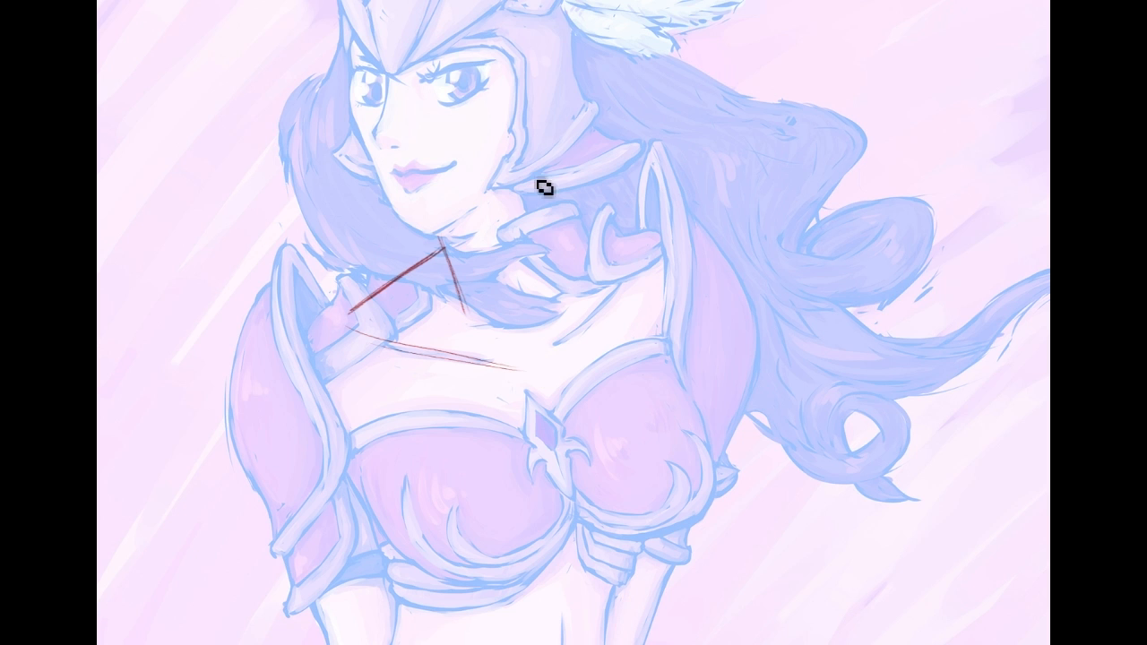
pyautogui.moveTo(531, 188); pyautogui.dragTo(550, 259)
pyautogui.moveTo(456, 274); pyautogui.dragTo(517, 346)
pyautogui.moveTo(535, 201)
pyautogui.mouseDown()
pyautogui.moveTo(544, 251)
pyautogui.moveTo(533, 348)
pyautogui.mouseUp()
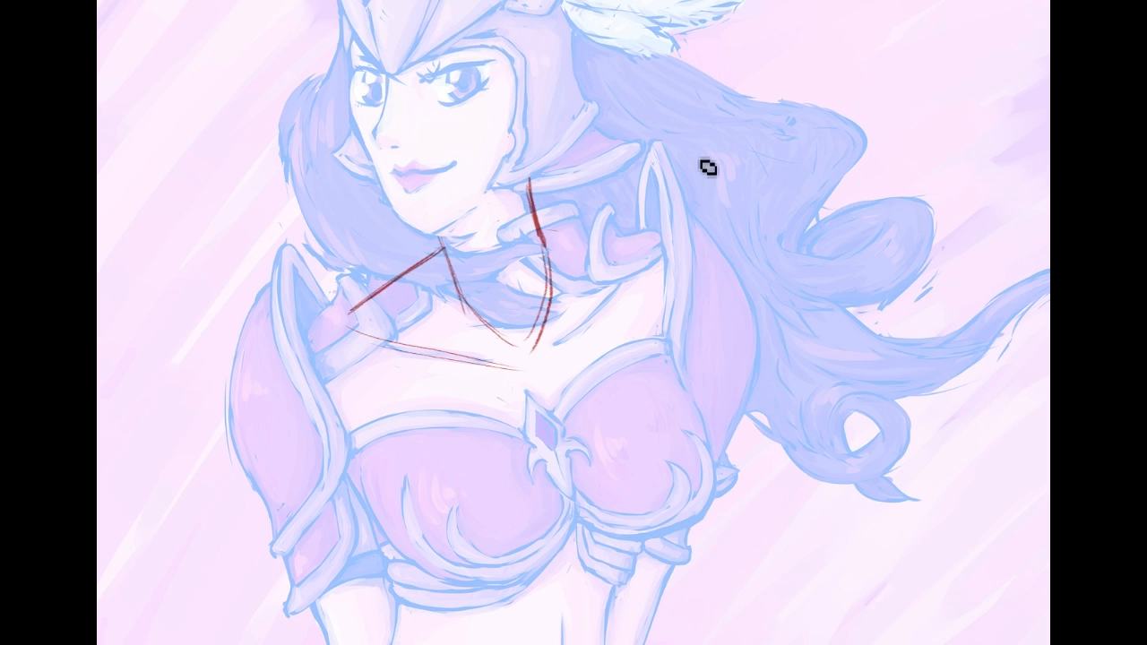
# Step: Sketch the shoulder line on the flowing-hair side and round off both shoulders with curved red strokes
pyautogui.moveTo(543, 228); pyautogui.dragTo(652, 236)
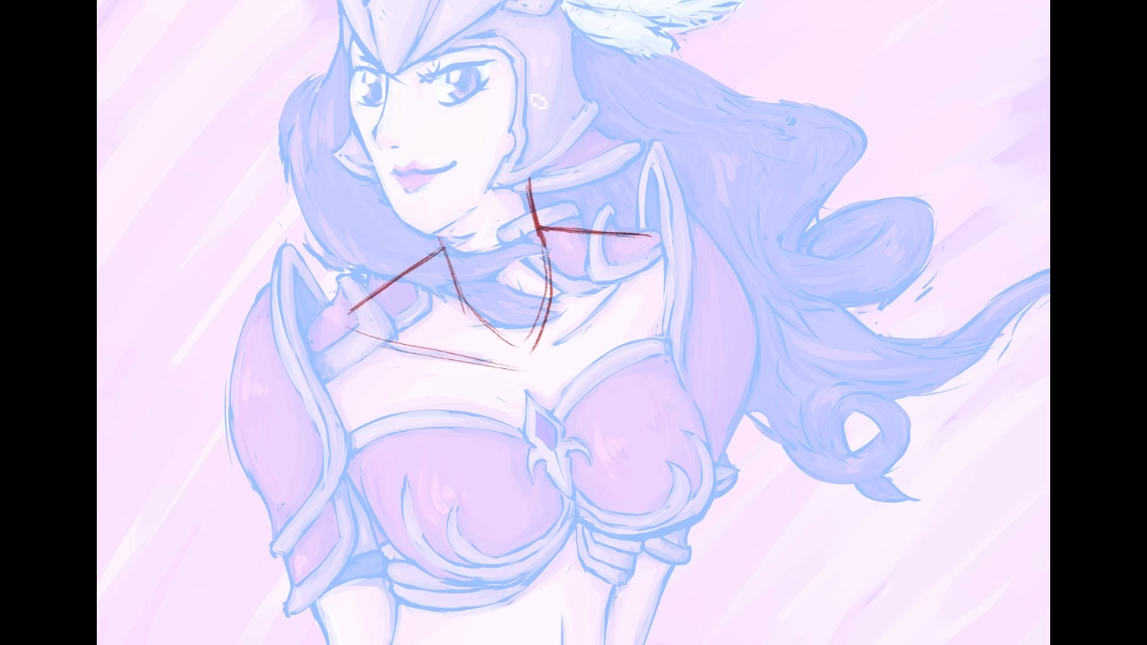
pyautogui.moveTo(341, 323)
pyautogui.mouseDown()
pyautogui.moveTo(284, 412)
pyautogui.moveTo(354, 329)
pyautogui.moveTo(280, 448)
pyautogui.mouseUp()
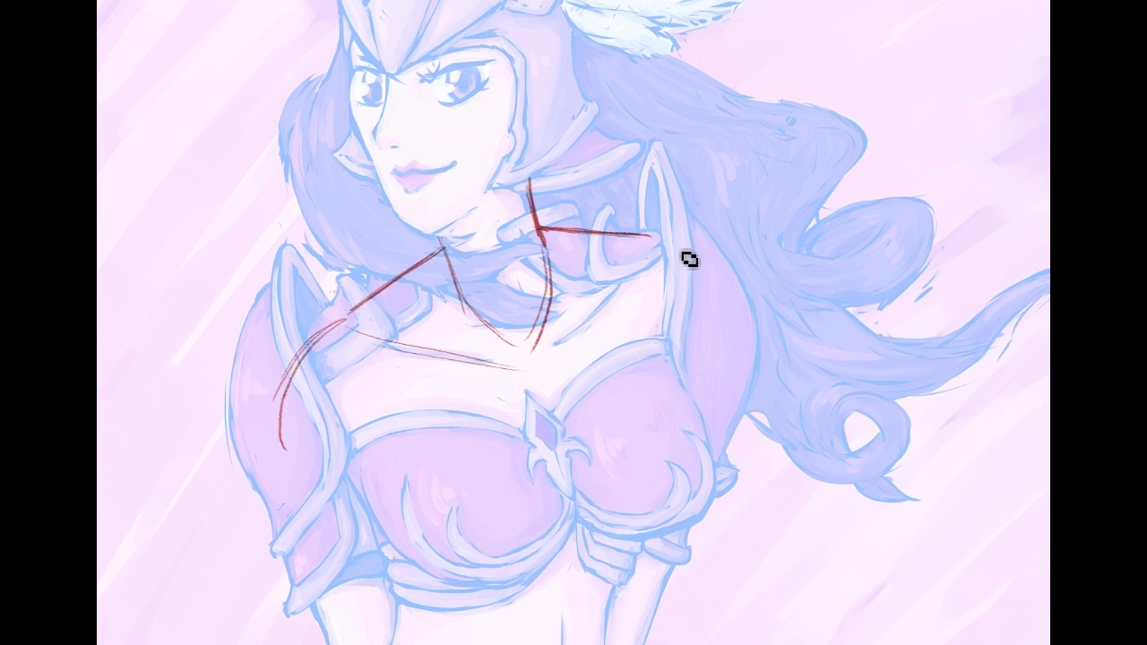
pyautogui.moveTo(657, 238); pyautogui.dragTo(717, 267)
pyautogui.moveTo(659, 239); pyautogui.dragTo(744, 306)
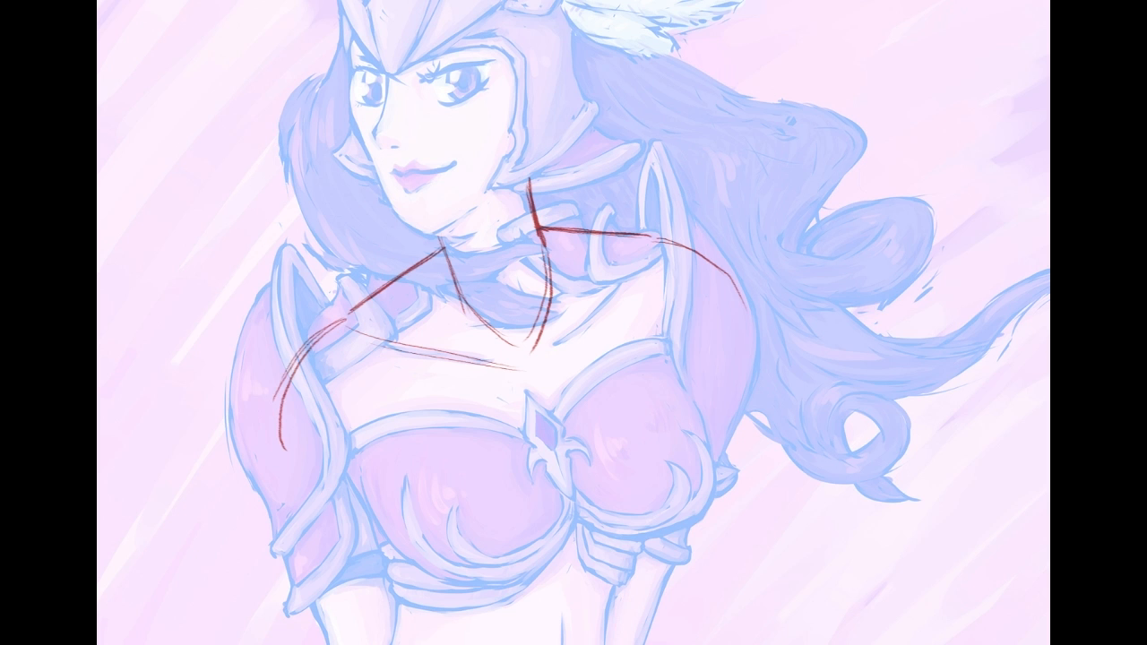
# Step: Bring the neck lines together in a V above the chest gem and add the collarbone on the flowing-hair side
pyautogui.scroll(-3, 574, 323)
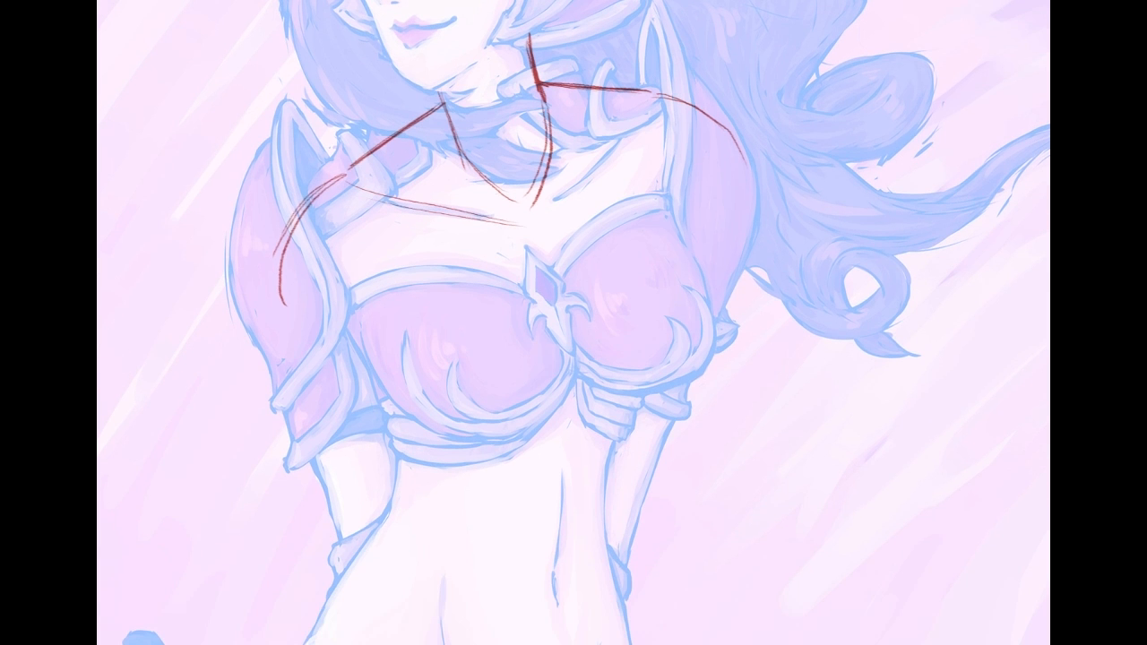
pyautogui.moveTo(309, 244)
pyautogui.mouseDown()
pyautogui.moveTo(366, 328)
pyautogui.moveTo(309, 242)
pyautogui.mouseUp()
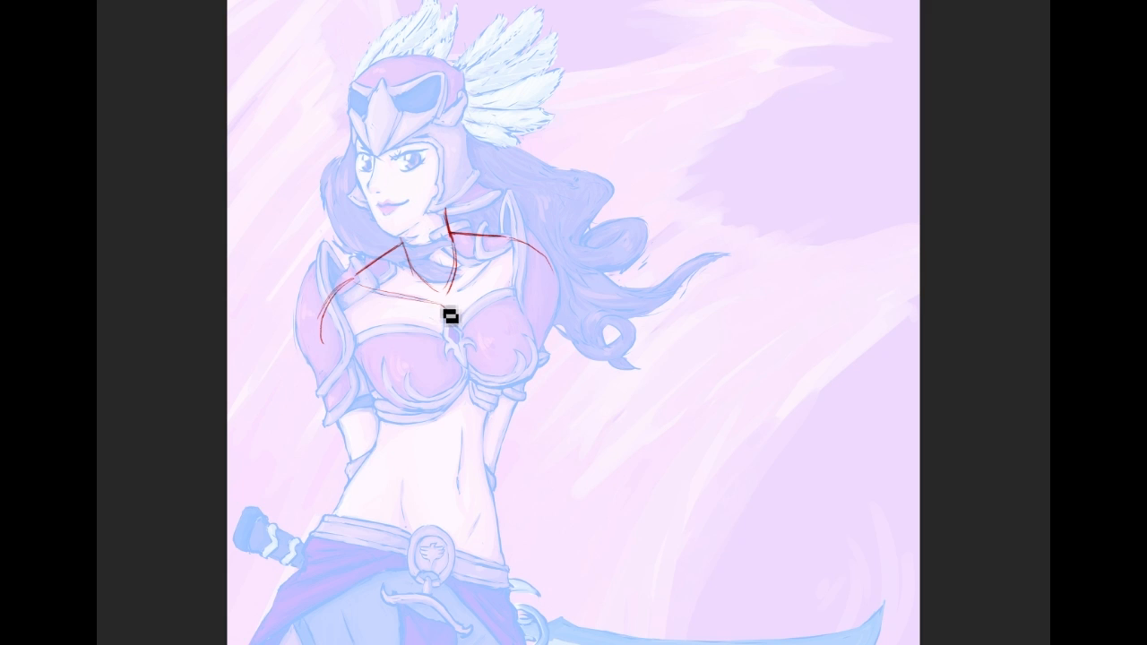
pyautogui.moveTo(416, 277)
pyautogui.mouseDown()
pyautogui.moveTo(456, 307)
pyautogui.moveTo(454, 261)
pyautogui.mouseUp()
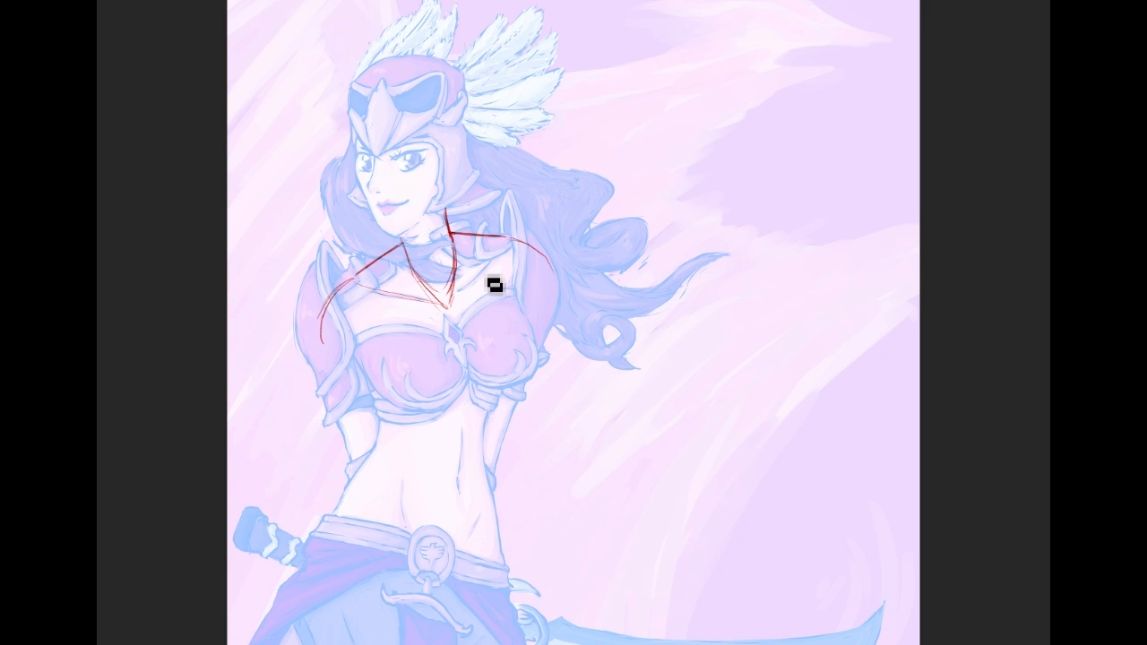
pyautogui.moveTo(463, 306); pyautogui.dragTo(476, 253)
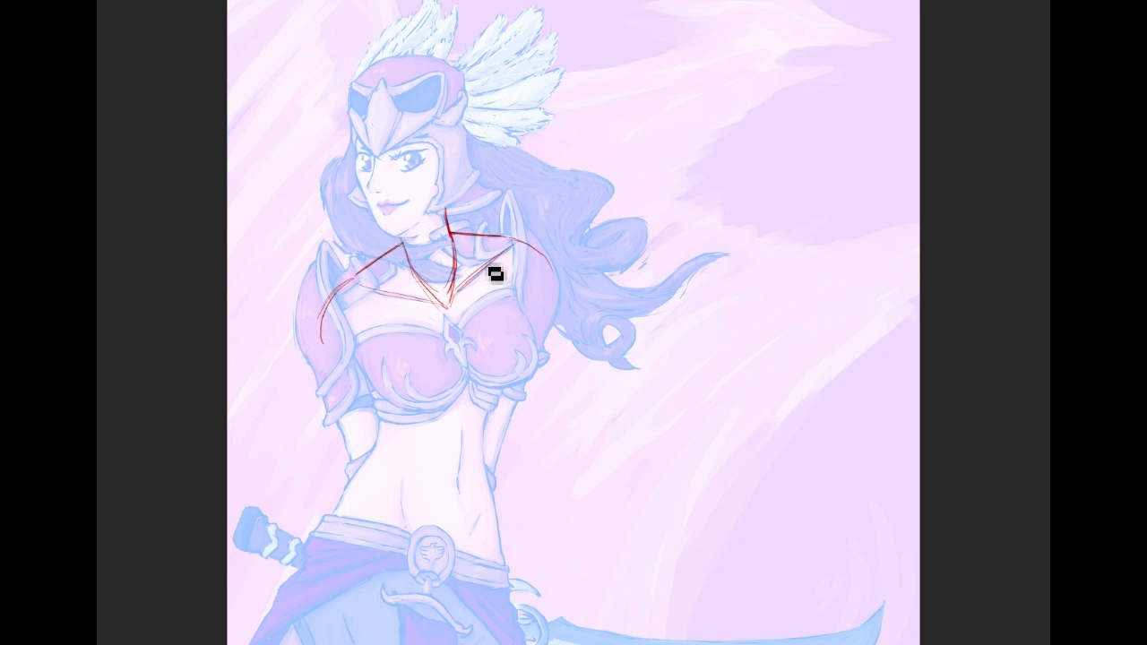
# Step: Sketch a tilted box over the torso for the ribcage, with a bust line across it and a center line
pyautogui.moveTo(827, 367)
pyautogui.mouseDown()
pyautogui.moveTo(817, 303)
pyautogui.moveTo(909, 379)
pyautogui.mouseUp()
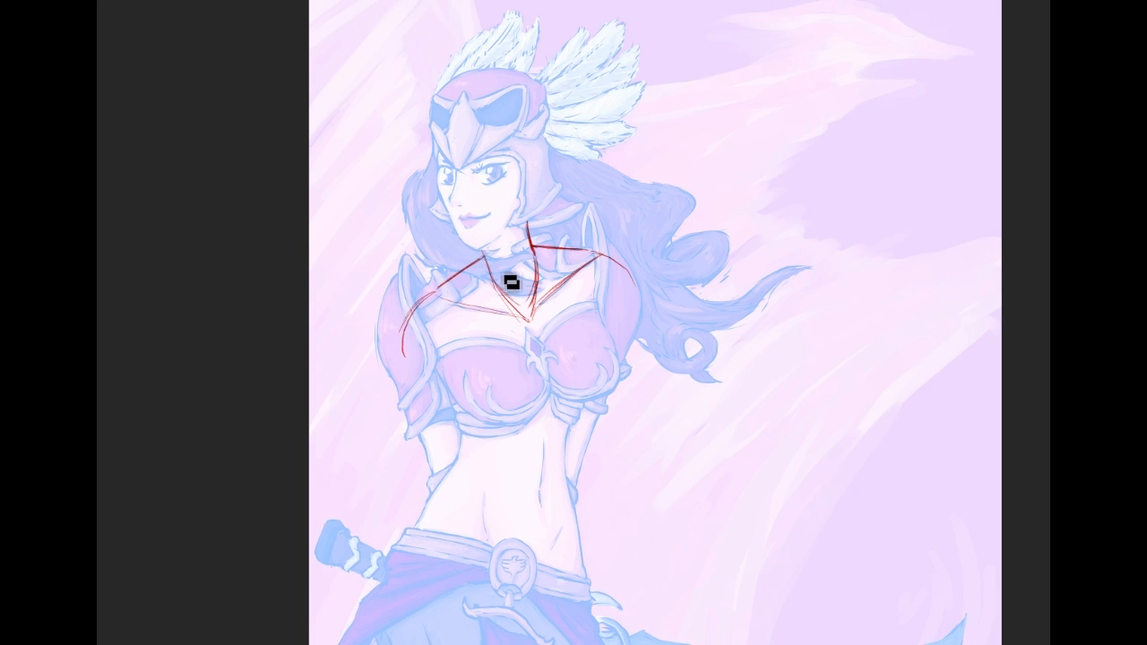
pyautogui.moveTo(439, 353); pyautogui.dragTo(488, 475)
pyautogui.keyDown('shift'); pyautogui.click(636, 427); pyautogui.keyUp('shift')
pyautogui.moveTo(593, 272); pyautogui.dragTo(651, 455)
pyautogui.moveTo(436, 395); pyautogui.dragTo(649, 328)
pyautogui.moveTo(531, 332); pyautogui.dragTo(563, 444)
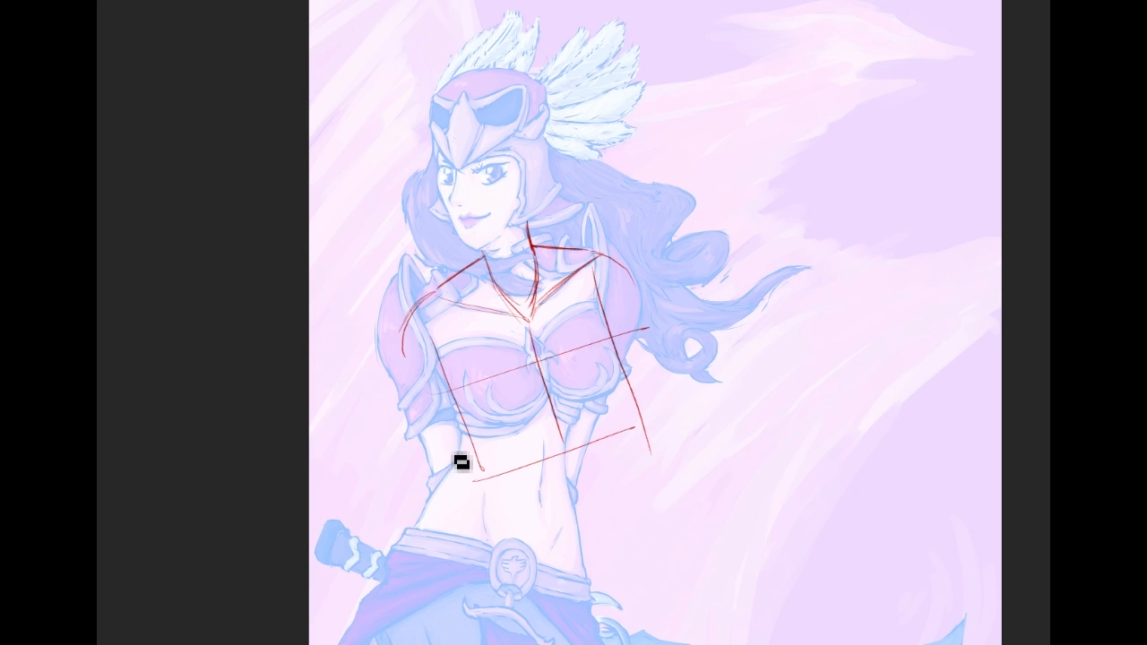
# Step: Sketch the waist's sides below the ribcage box, a center line down the abdomen and the top of the hip
pyautogui.scroll(-3, 1022, 451)
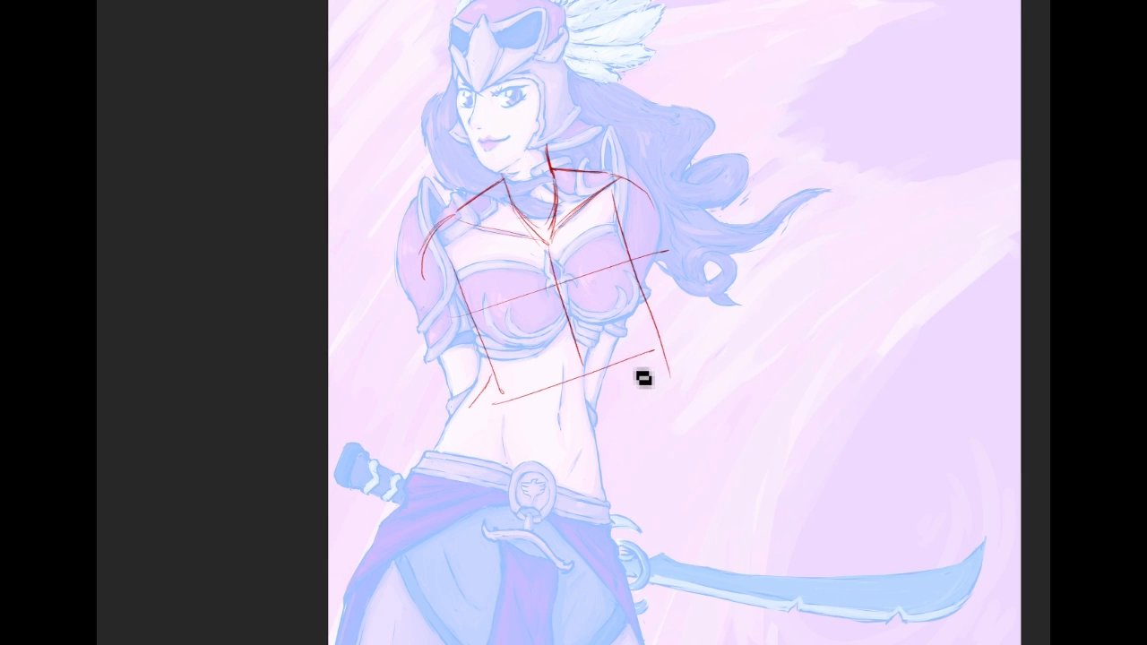
pyautogui.moveTo(582, 443); pyautogui.dragTo(590, 377)
pyautogui.moveTo(505, 399); pyautogui.dragTo(499, 437)
pyautogui.moveTo(647, 357); pyautogui.dragTo(635, 437)
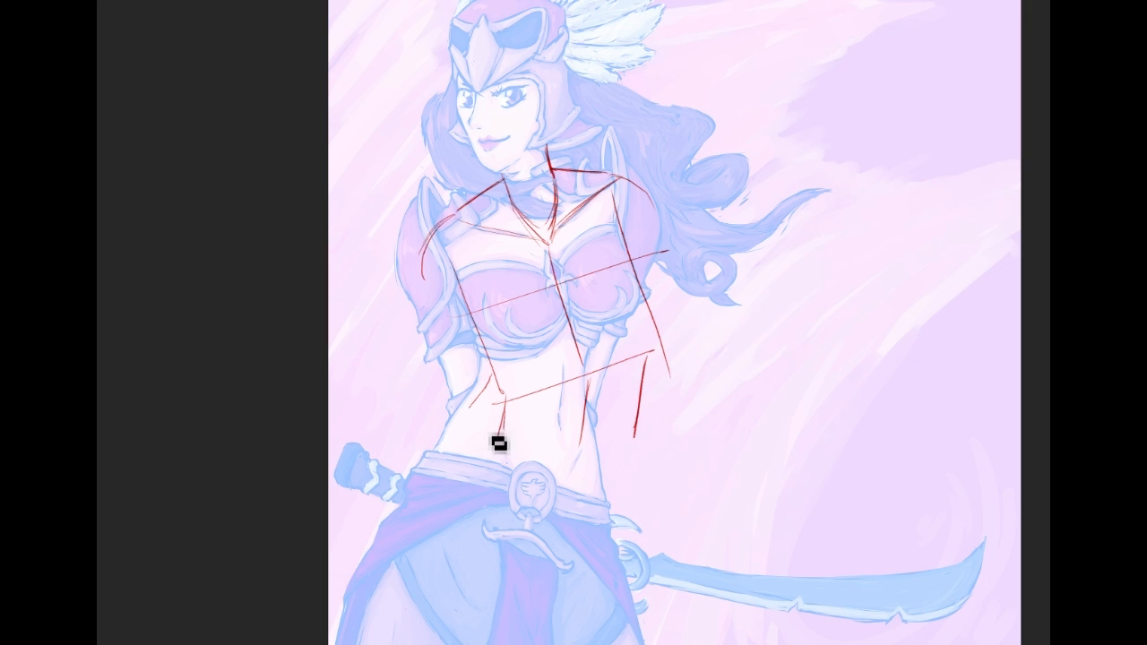
pyautogui.moveTo(461, 447); pyautogui.dragTo(487, 439)
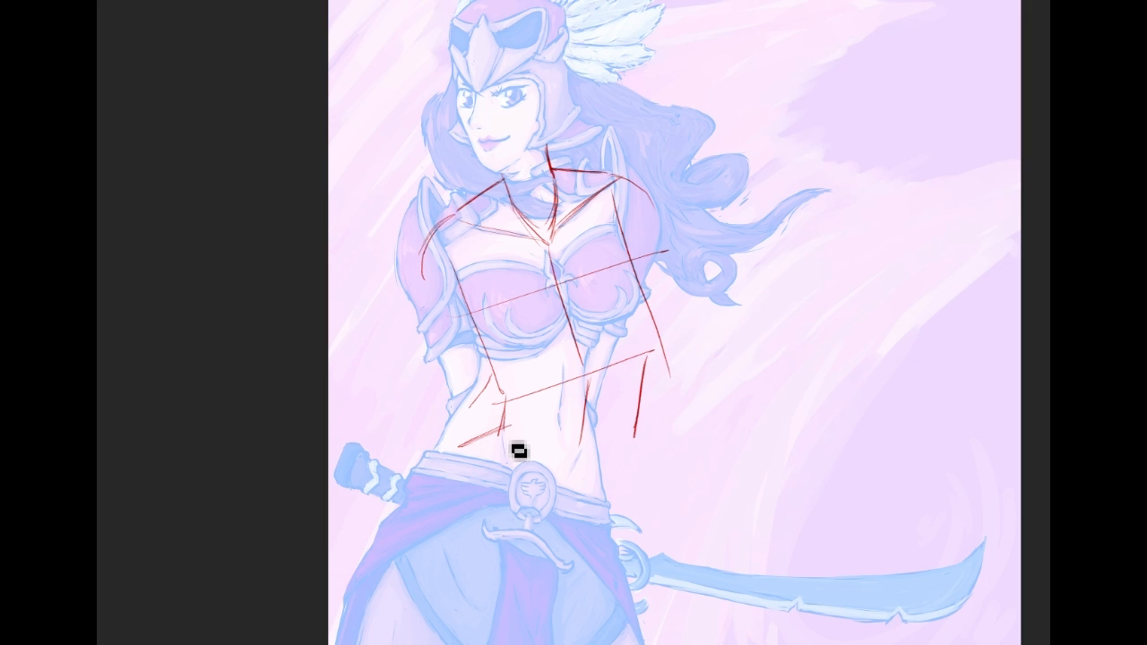
# Step: Sketch the outer hip lines on both sides and reinforce the hip contour beside the sword guard with heavier strokes
pyautogui.moveTo(644, 434); pyautogui.dragTo(660, 513)
pyautogui.moveTo(473, 448); pyautogui.dragTo(452, 515)
pyautogui.moveTo(467, 455); pyautogui.dragTo(456, 488)
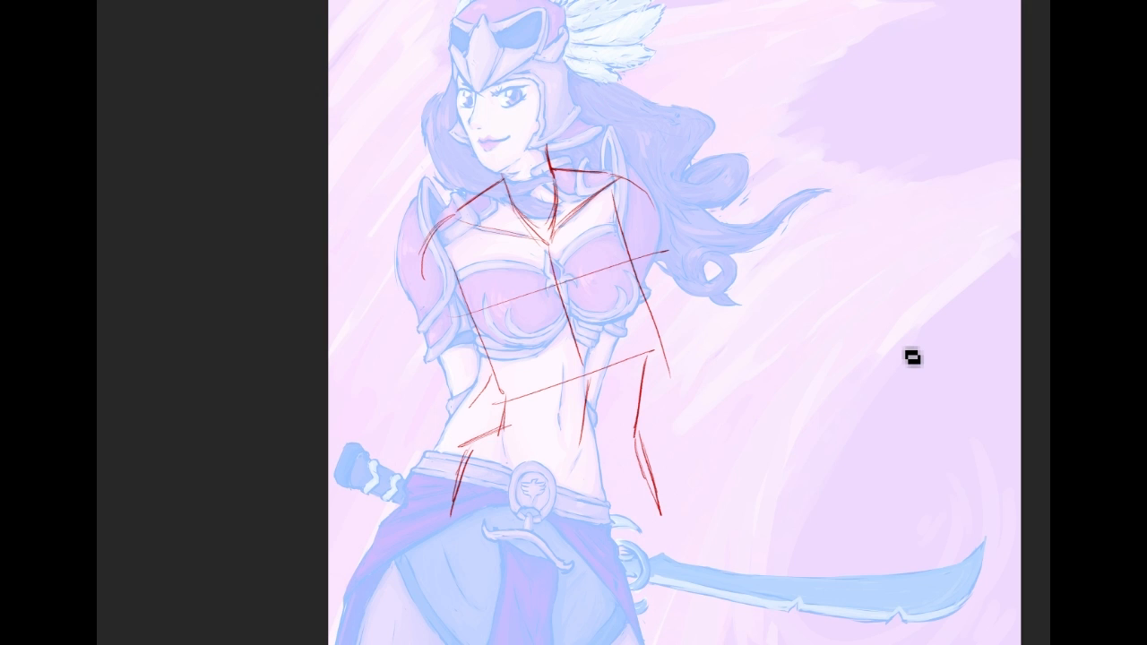
pyautogui.moveTo(659, 513); pyautogui.dragTo(655, 553)
pyautogui.moveTo(660, 504); pyautogui.dragTo(647, 572)
pyautogui.moveTo(665, 509); pyautogui.dragTo(645, 584)
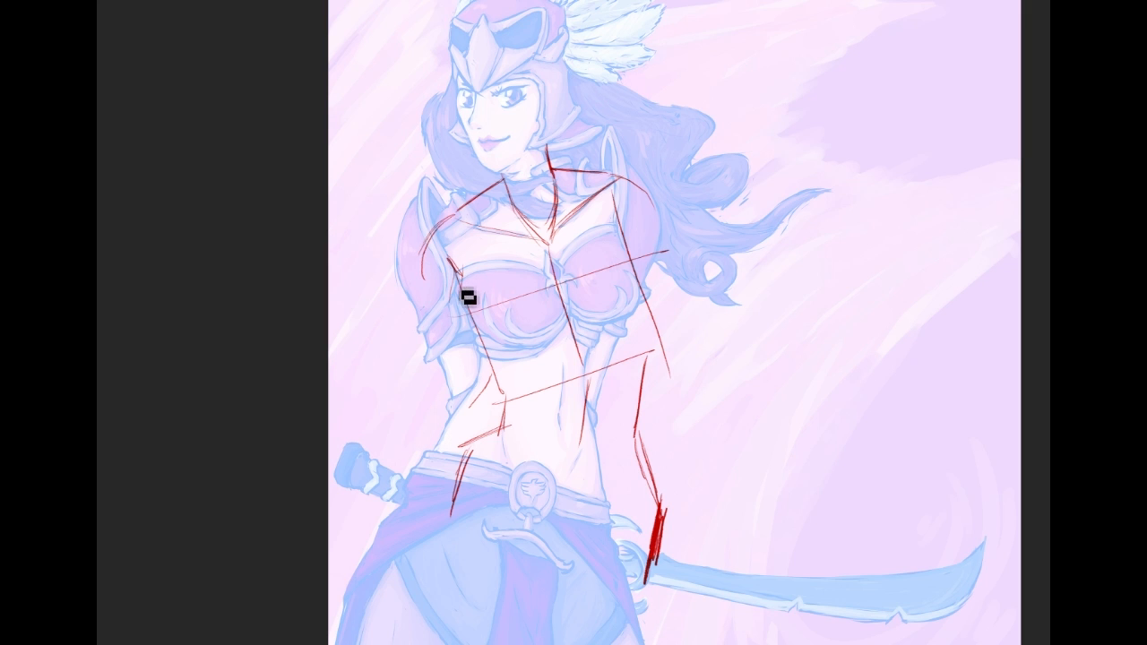
# Step: Outline the chest mass inside the ribcage box, with its outer sides and the underbust edges meeting at the center line
pyautogui.moveTo(470, 324)
pyautogui.mouseDown()
pyautogui.moveTo(502, 369)
pyautogui.moveTo(569, 313)
pyautogui.moveTo(641, 310)
pyautogui.mouseUp()
pyautogui.moveTo(569, 316); pyautogui.dragTo(640, 308)
pyautogui.moveTo(632, 259); pyautogui.dragTo(636, 309)
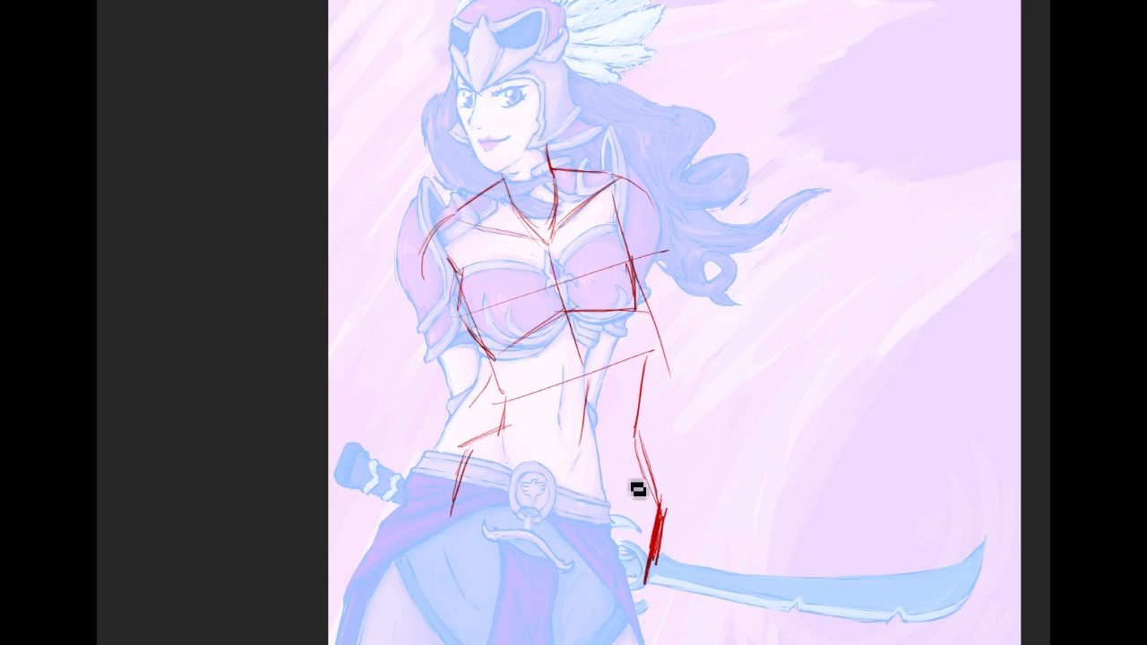
pyautogui.moveTo(657, 502)
pyautogui.mouseDown()
pyautogui.moveTo(690, 606)
pyautogui.moveTo(691, 508)
pyautogui.mouseUp()
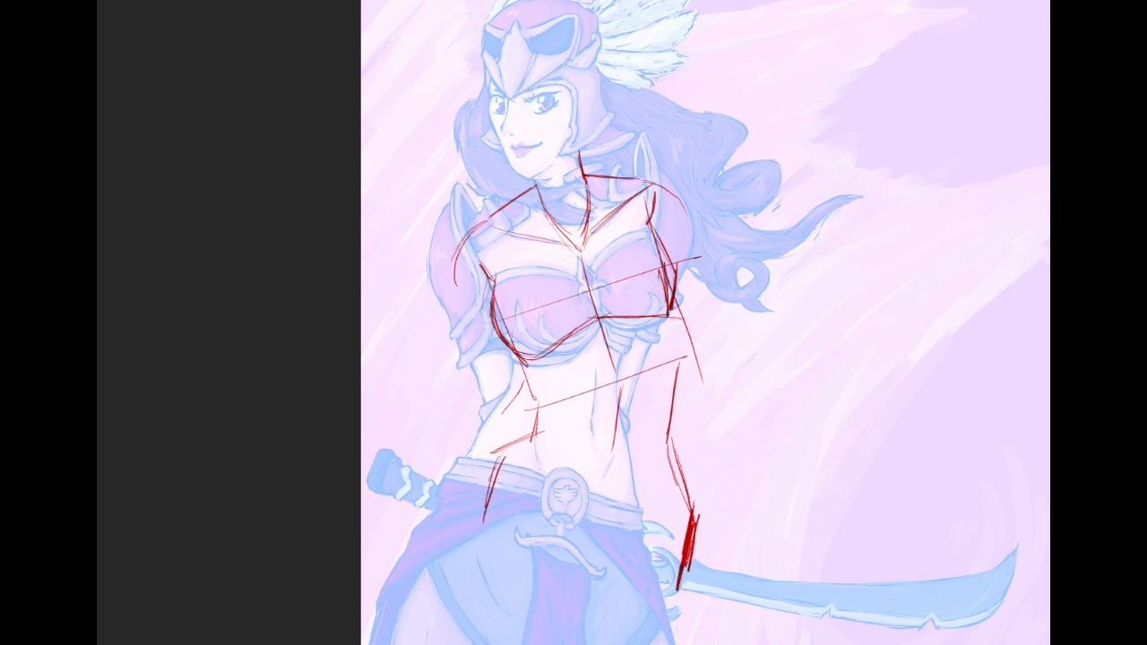
# Step: Arch the lower edge of the ribcage across the abdomen and strengthen the torso's side contours down to the waist
pyautogui.click(1007, 111)
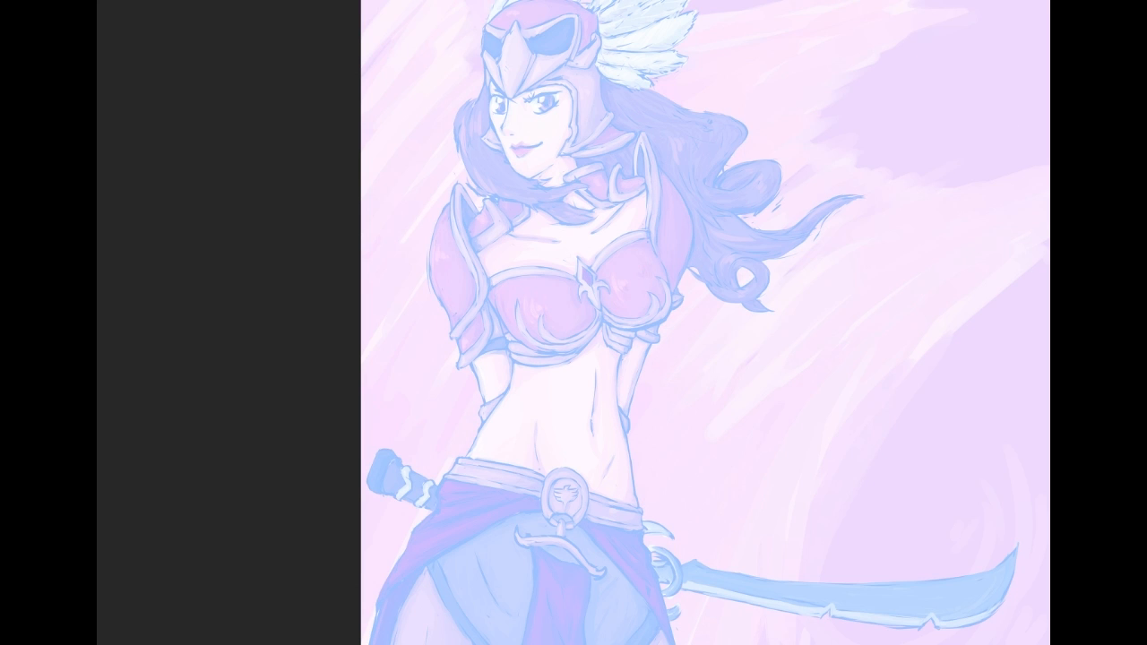
pyautogui.click(1004, 252)
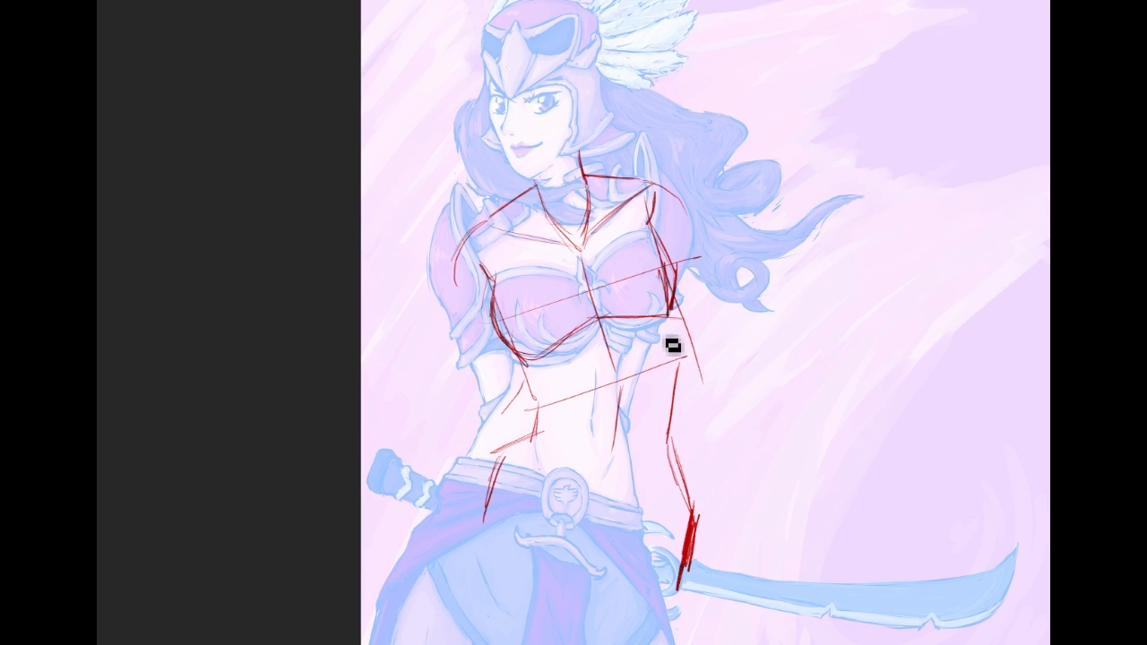
pyautogui.moveTo(685, 350)
pyautogui.mouseDown()
pyautogui.moveTo(685, 333)
pyautogui.moveTo(682, 363)
pyautogui.mouseUp()
pyautogui.moveTo(554, 403)
pyautogui.mouseDown()
pyautogui.moveTo(601, 392)
pyautogui.moveTo(620, 365)
pyautogui.moveTo(686, 372)
pyautogui.moveTo(682, 339)
pyautogui.moveTo(673, 389)
pyautogui.mouseUp()
pyautogui.moveTo(534, 377)
pyautogui.mouseDown()
pyautogui.moveTo(557, 417)
pyautogui.moveTo(532, 437)
pyautogui.mouseUp()
pyautogui.moveTo(679, 397); pyautogui.dragTo(666, 505)
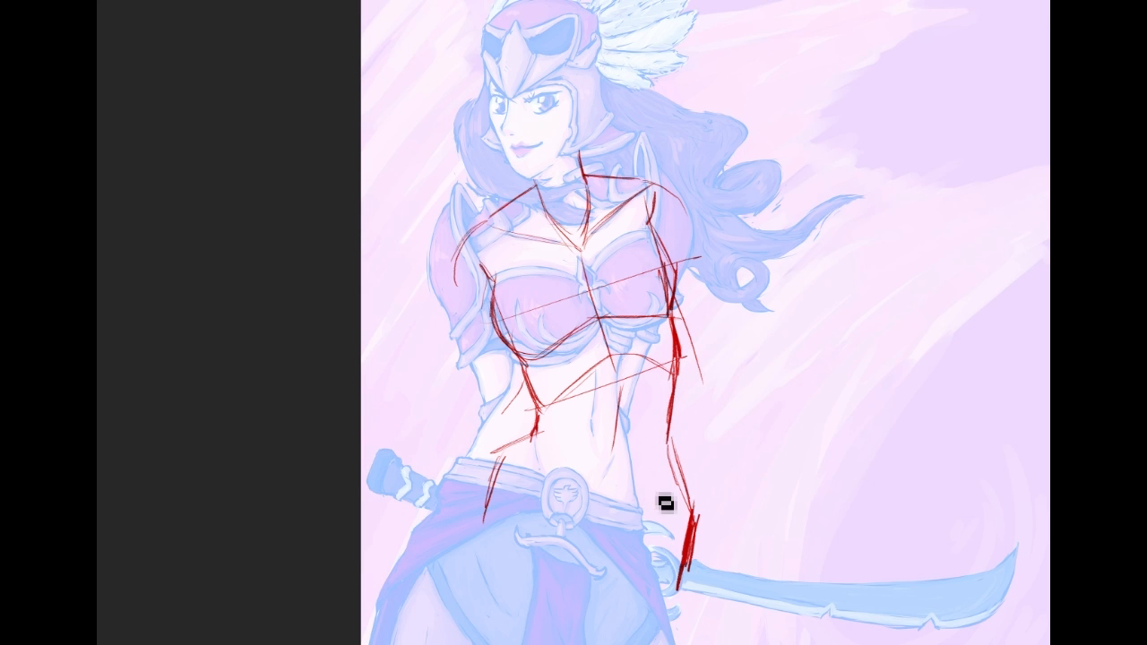
# Step: Sketch the V-shaped pelvis below the waist and draw long tilt guides across the hips, shoulders and lower ribcage
pyautogui.moveTo(534, 458)
pyautogui.mouseDown()
pyautogui.moveTo(578, 505)
pyautogui.moveTo(585, 540)
pyautogui.mouseUp()
pyautogui.moveTo(677, 470); pyautogui.dragTo(598, 559)
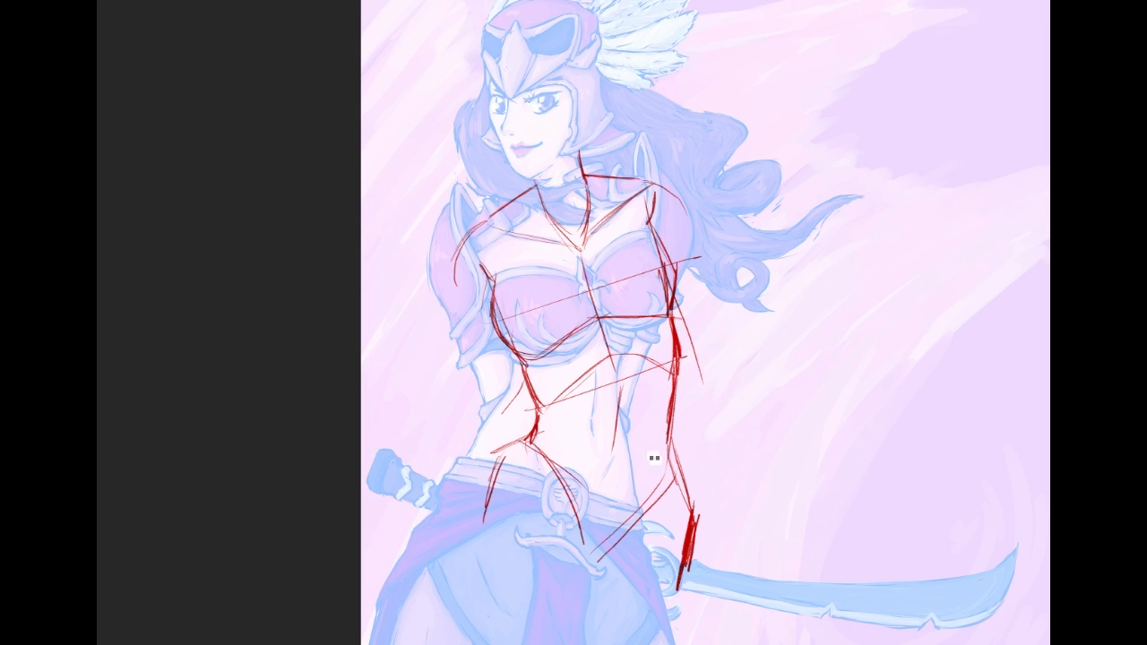
pyautogui.moveTo(541, 456); pyautogui.dragTo(692, 468)
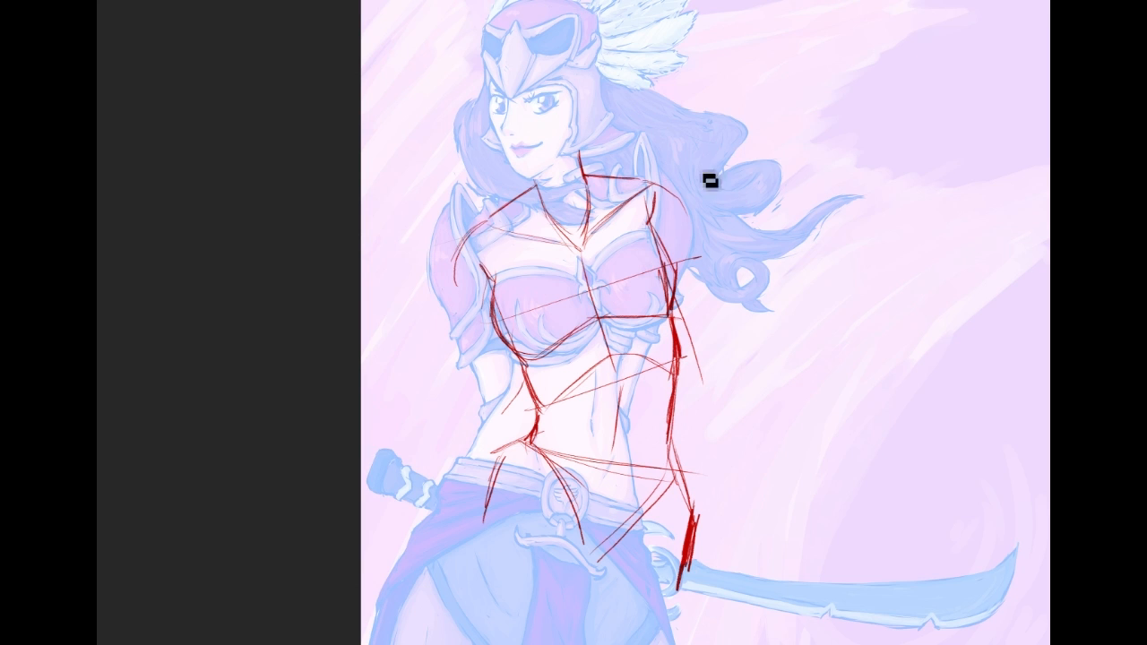
pyautogui.moveTo(430, 251); pyautogui.dragTo(758, 154)
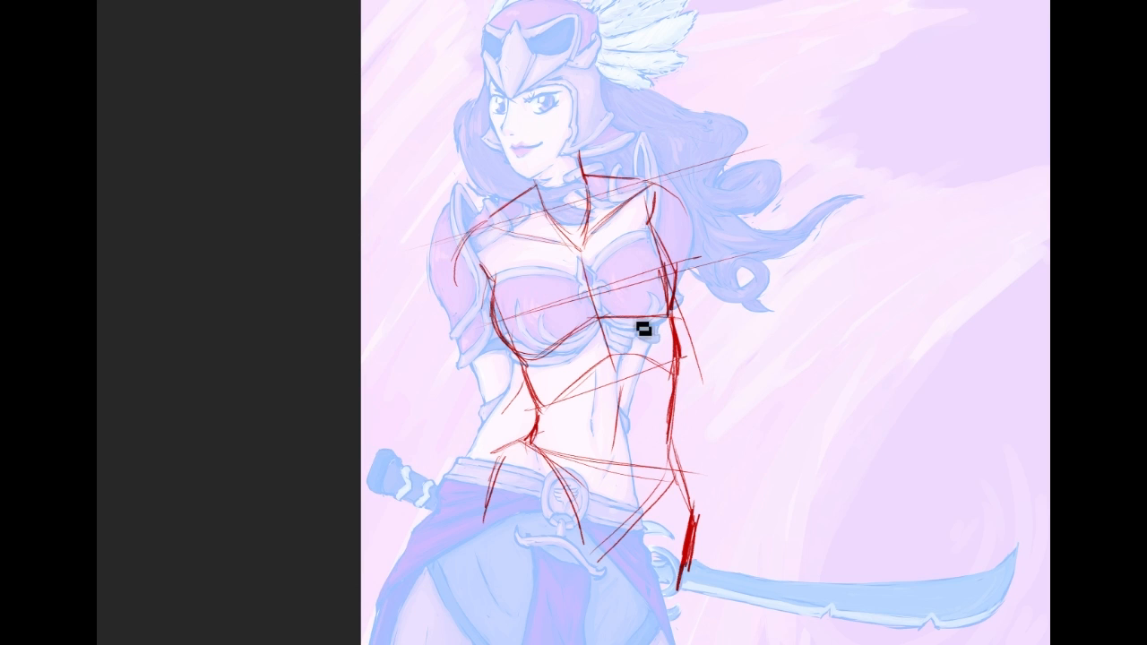
pyautogui.moveTo(507, 417); pyautogui.dragTo(787, 342)
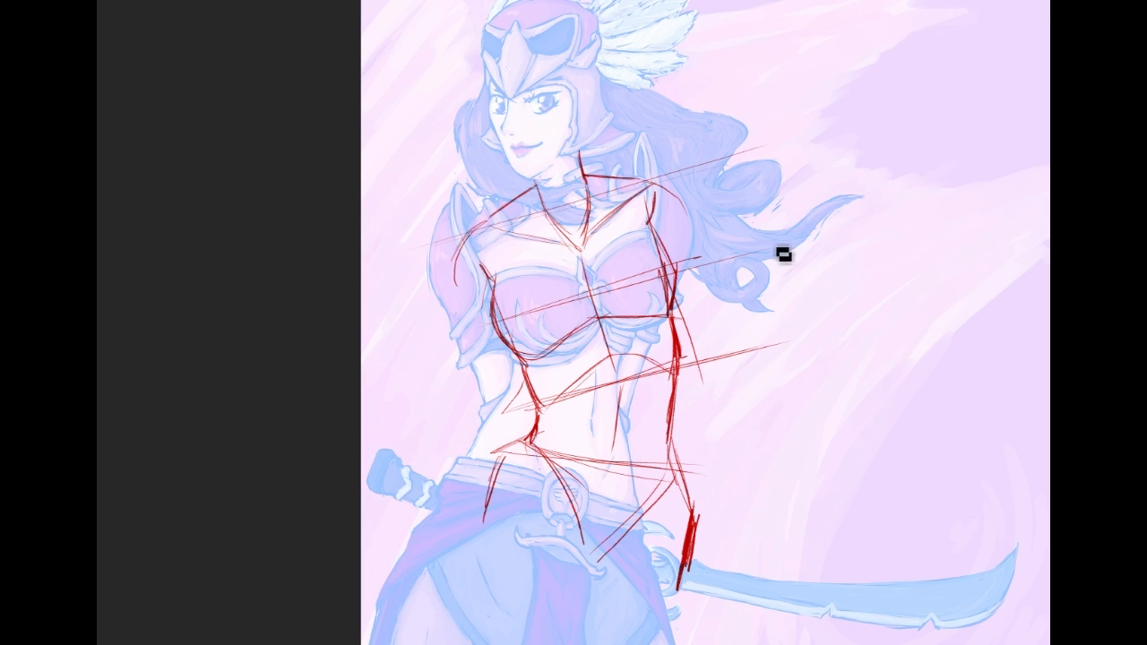
pyautogui.moveTo(431, 362)
pyautogui.mouseDown()
pyautogui.moveTo(370, 371)
pyautogui.moveTo(449, 368)
pyautogui.moveTo(392, 352)
pyautogui.moveTo(422, 339)
pyautogui.moveTo(453, 409)
pyautogui.moveTo(443, 443)
pyautogui.moveTo(397, 461)
pyautogui.mouseUp()
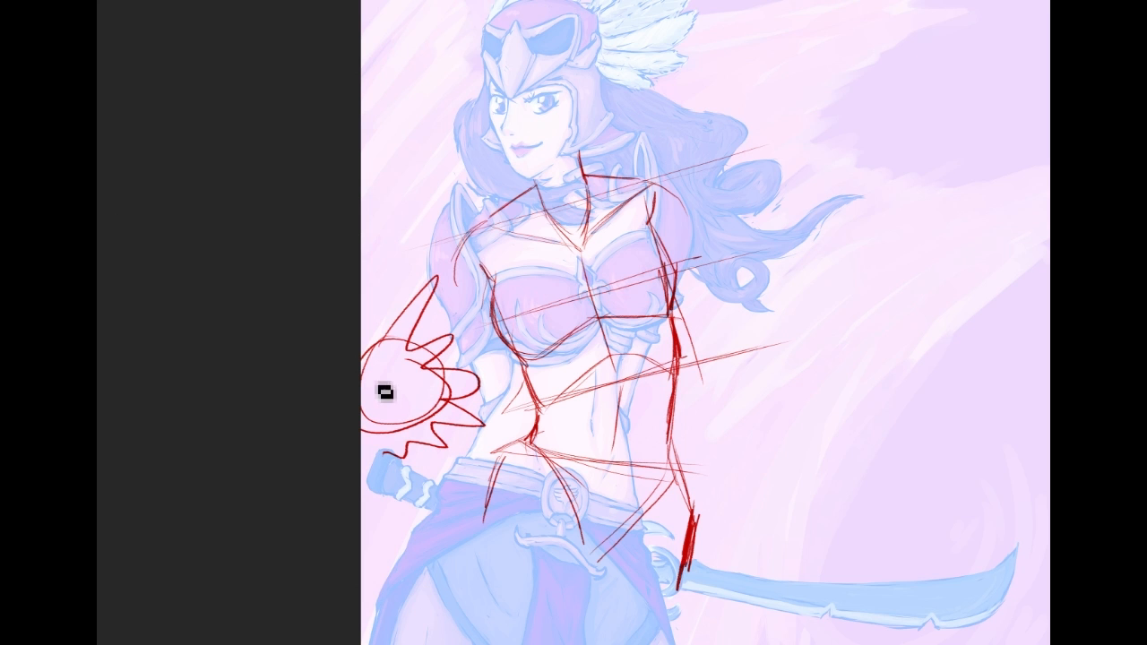
pyautogui.hotkey('ctrl', 'z')
pyautogui.hotkey('ctrl', 'z')
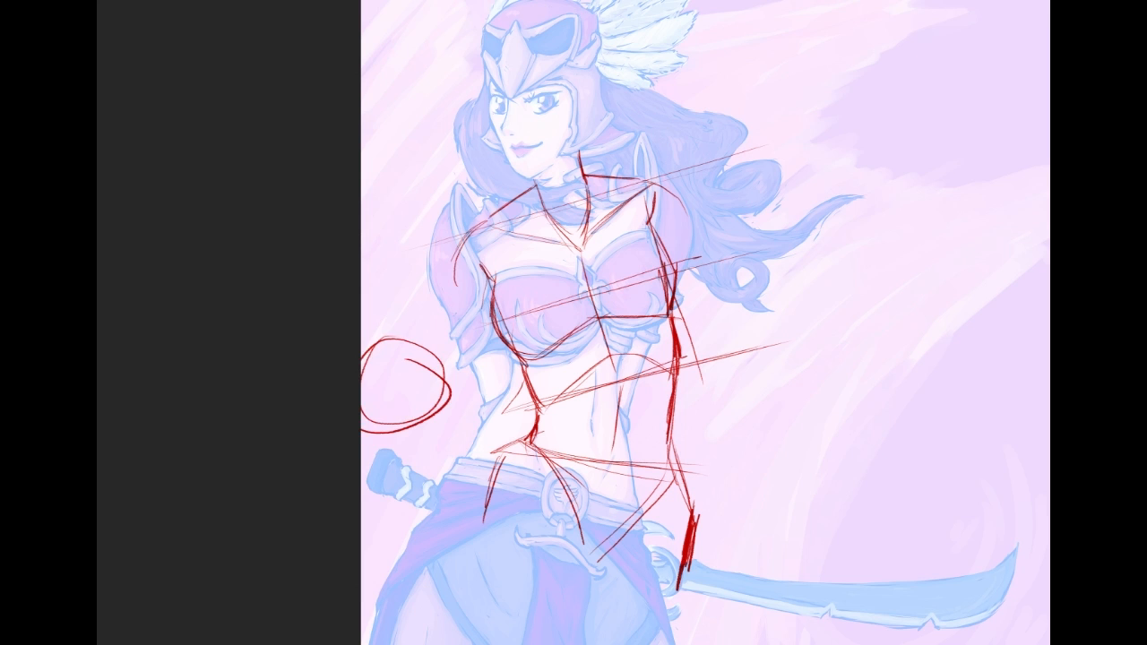
pyautogui.hotkey('ctrl', 'z')
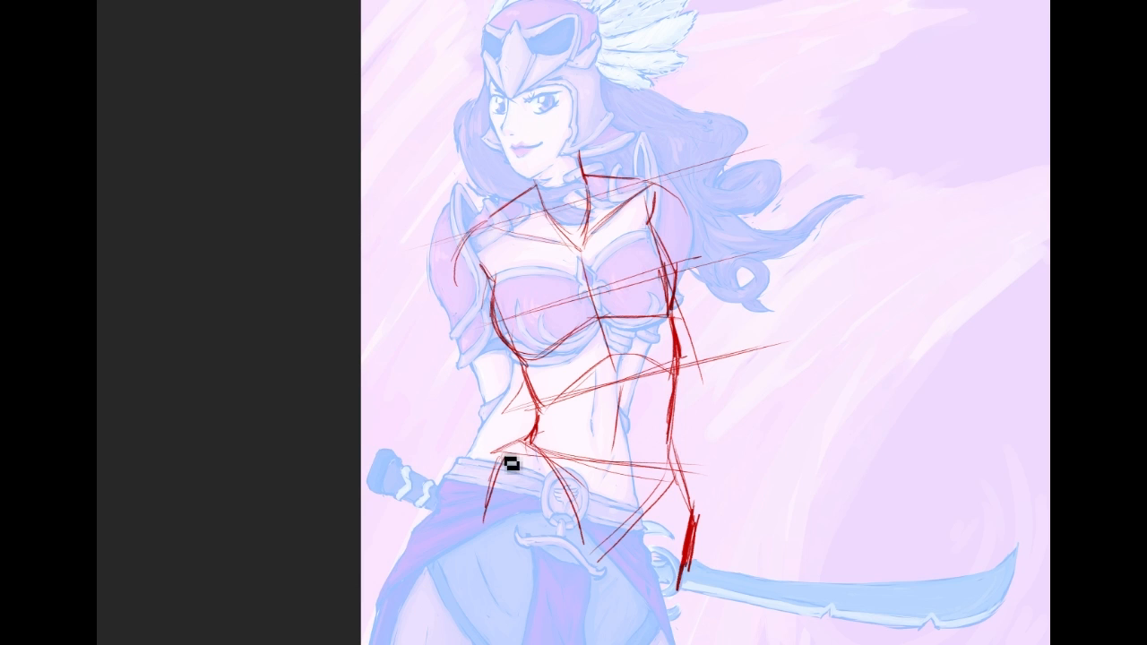
pyautogui.hotkey('ctrl', 'z')
# Step: Draw the curved center line down the abdomen, mark the navel, and strengthen the hip contours on both sides
pyautogui.moveTo(609, 332); pyautogui.dragTo(610, 371)
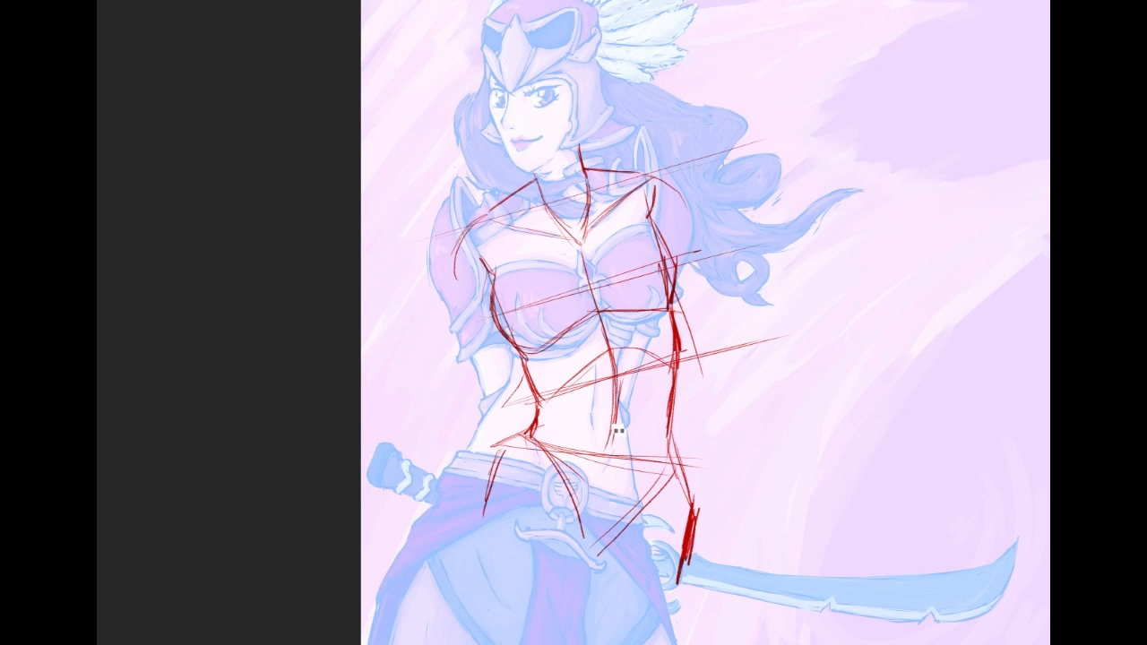
pyautogui.moveTo(578, 416); pyautogui.dragTo(618, 417)
pyautogui.moveTo(956, 475)
pyautogui.mouseDown()
pyautogui.moveTo(943, 611)
pyautogui.moveTo(939, 477)
pyautogui.moveTo(956, 476)
pyautogui.mouseUp()
pyautogui.moveTo(540, 454)
pyautogui.mouseDown()
pyautogui.moveTo(515, 465)
pyautogui.moveTo(522, 451)
pyautogui.moveTo(491, 490)
pyautogui.mouseUp()
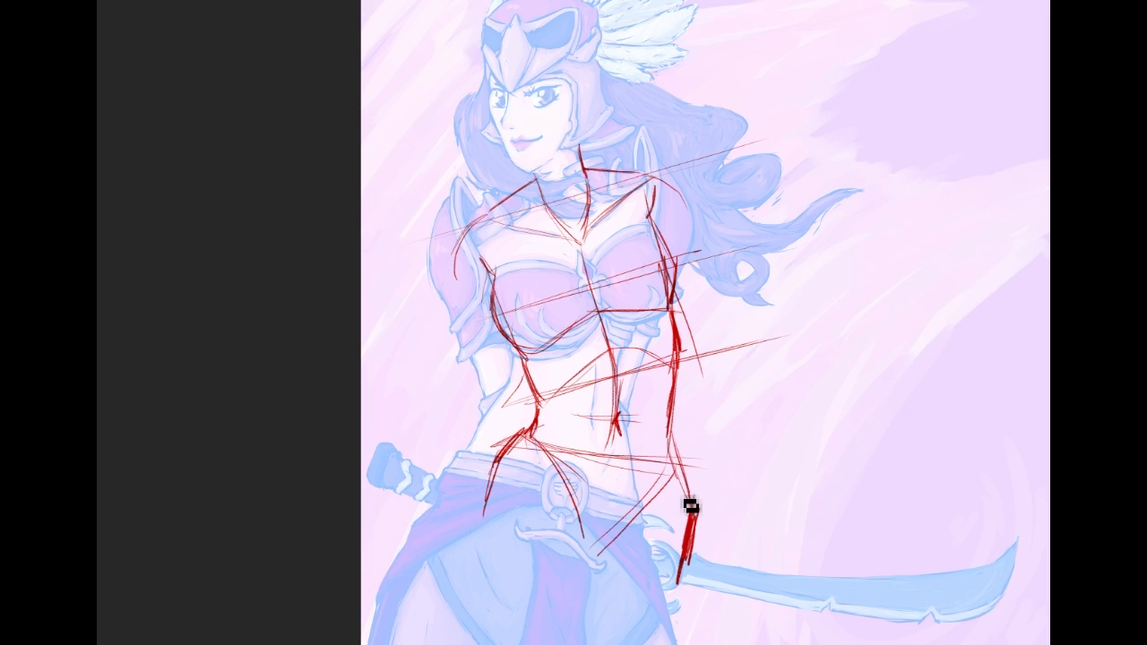
pyautogui.moveTo(674, 439); pyautogui.dragTo(638, 536)
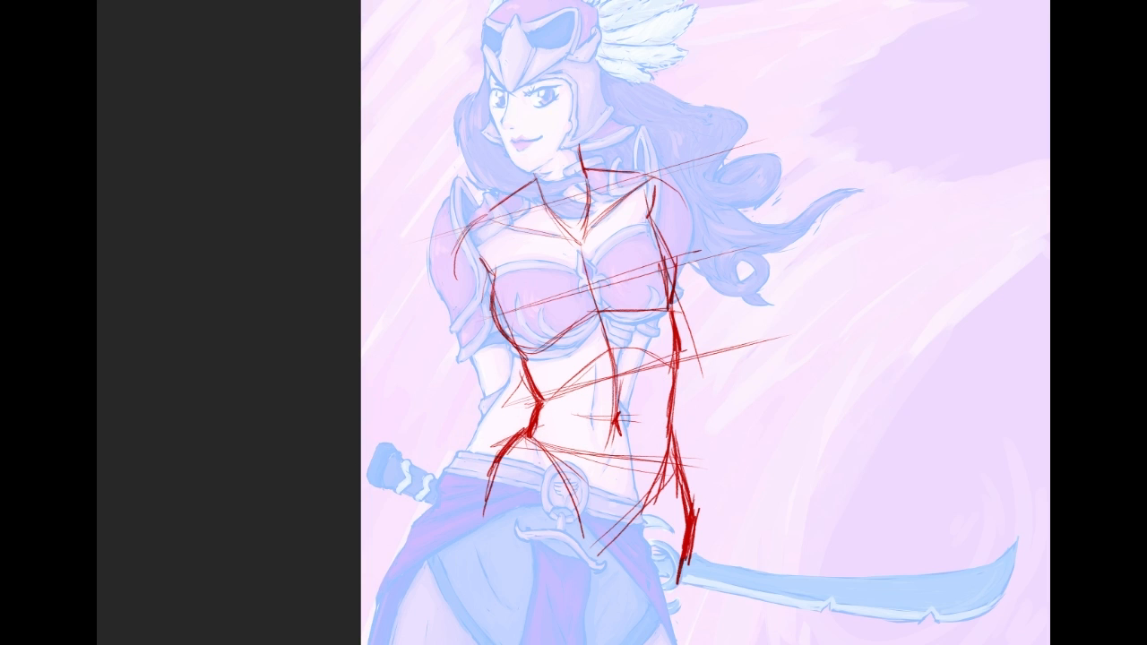
# Step: Close the base of the pelvis with a short crotch line and extend the center line from the navel to it
pyautogui.scroll(-3, 692, 277)
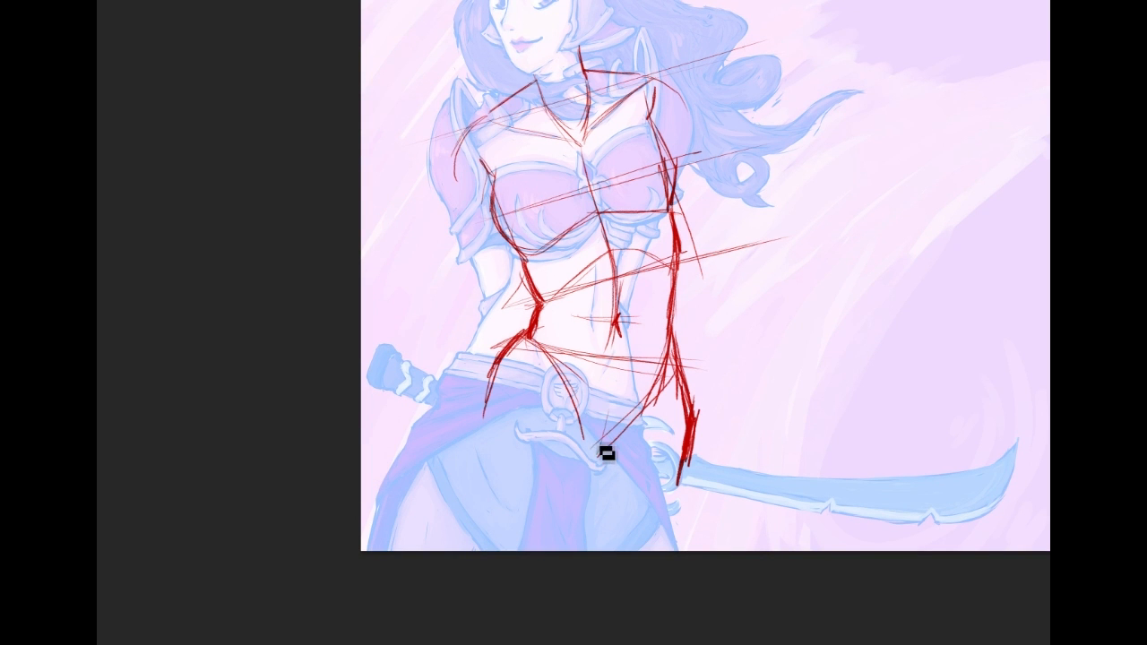
pyautogui.moveTo(590, 450); pyautogui.dragTo(614, 452)
pyautogui.moveTo(561, 379); pyautogui.dragTo(583, 443)
pyautogui.moveTo(614, 338); pyautogui.dragTo(613, 412)
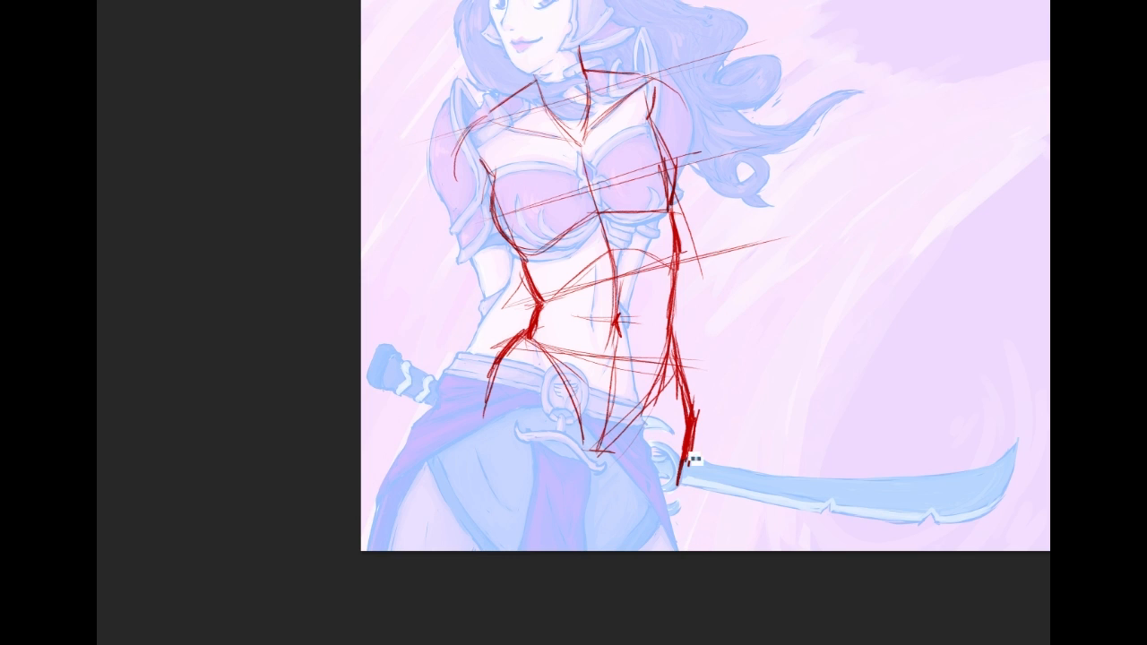
# Step: Sketch the outer and inner thigh lines below the pelvis and thicken the hip contour beside the sword guard
pyautogui.moveTo(482, 437); pyautogui.dragTo(500, 547)
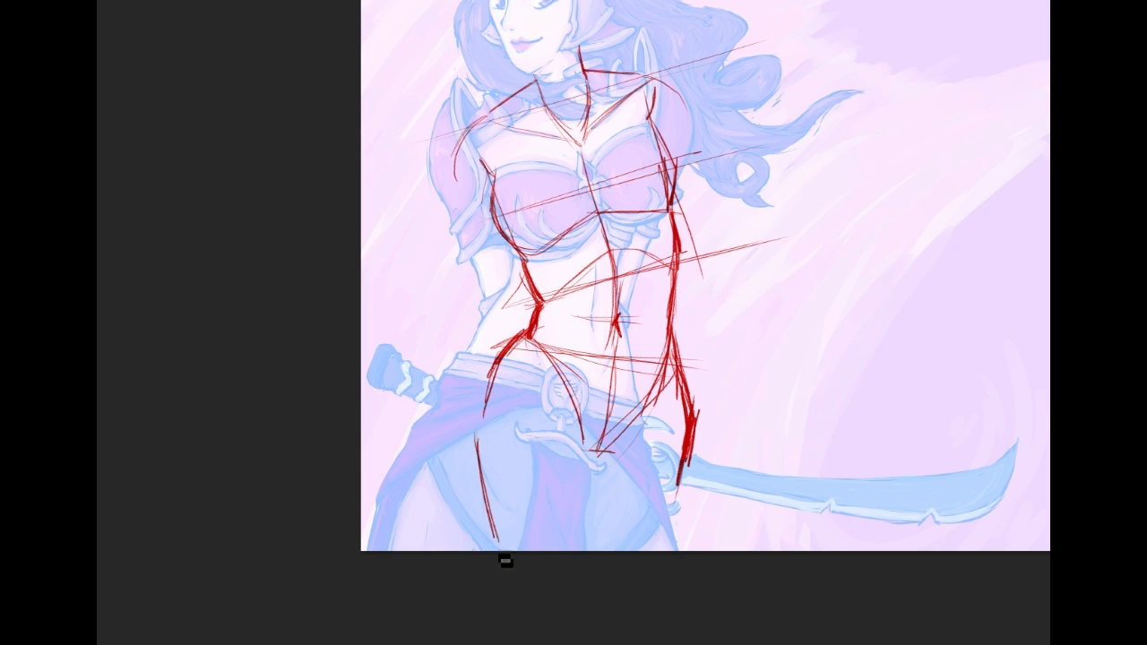
pyautogui.moveTo(589, 536)
pyautogui.mouseDown()
pyautogui.moveTo(586, 453)
pyautogui.moveTo(605, 466)
pyautogui.mouseUp()
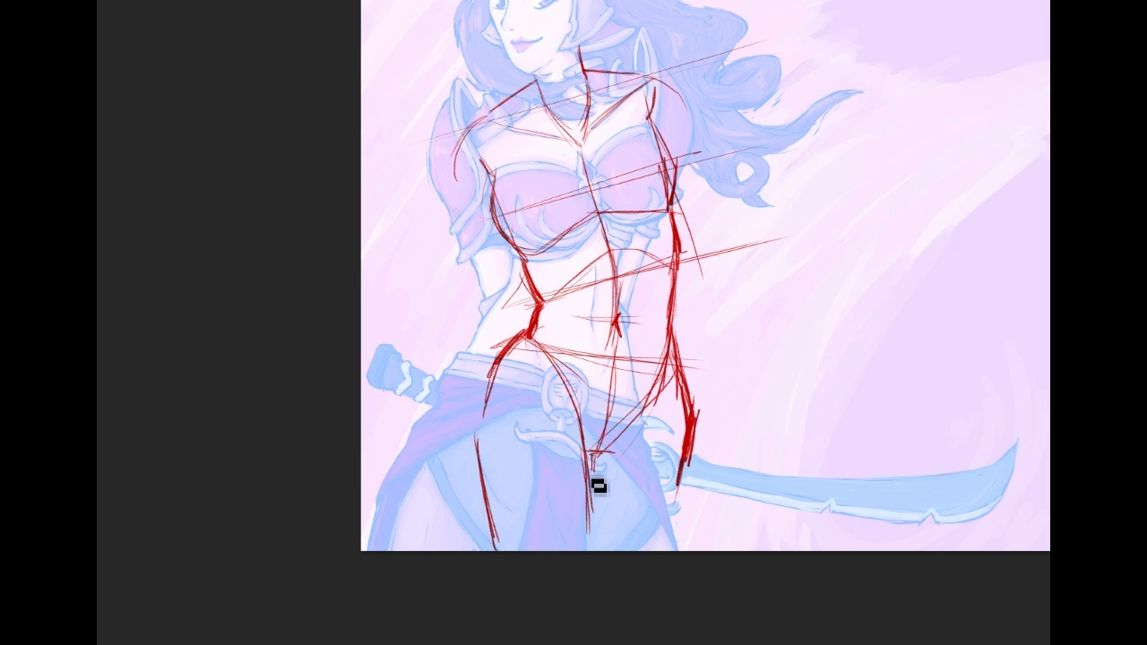
pyautogui.moveTo(669, 545)
pyautogui.mouseDown()
pyautogui.moveTo(691, 456)
pyautogui.moveTo(670, 548)
pyautogui.mouseUp()
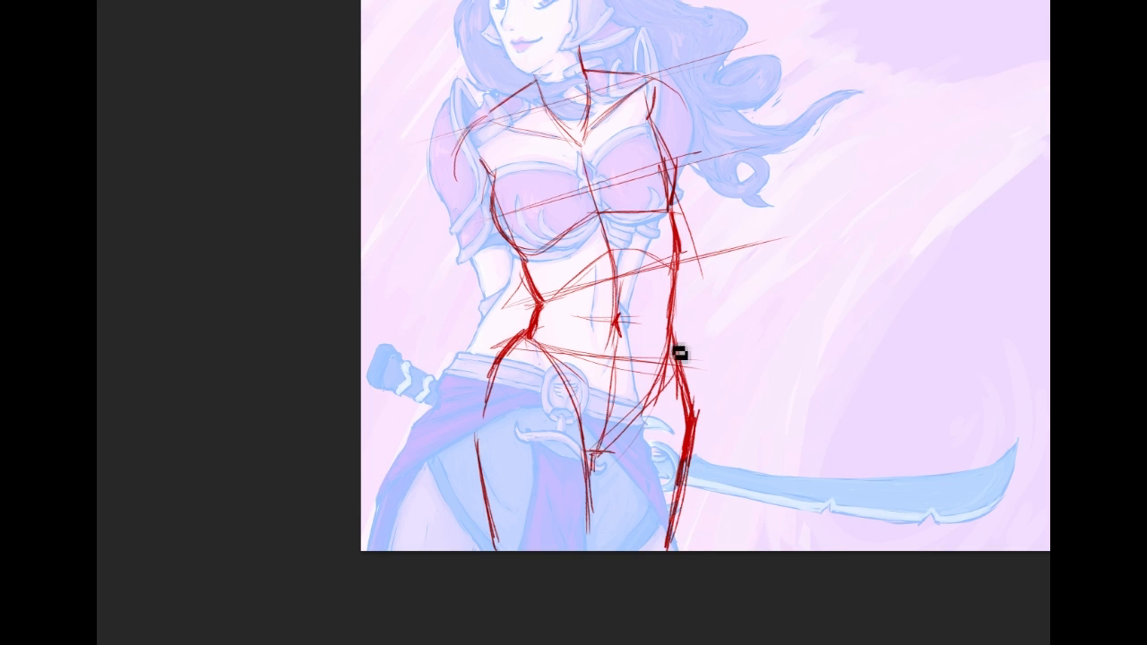
pyautogui.moveTo(694, 417)
pyautogui.mouseDown()
pyautogui.moveTo(689, 384)
pyautogui.moveTo(676, 507)
pyautogui.mouseUp()
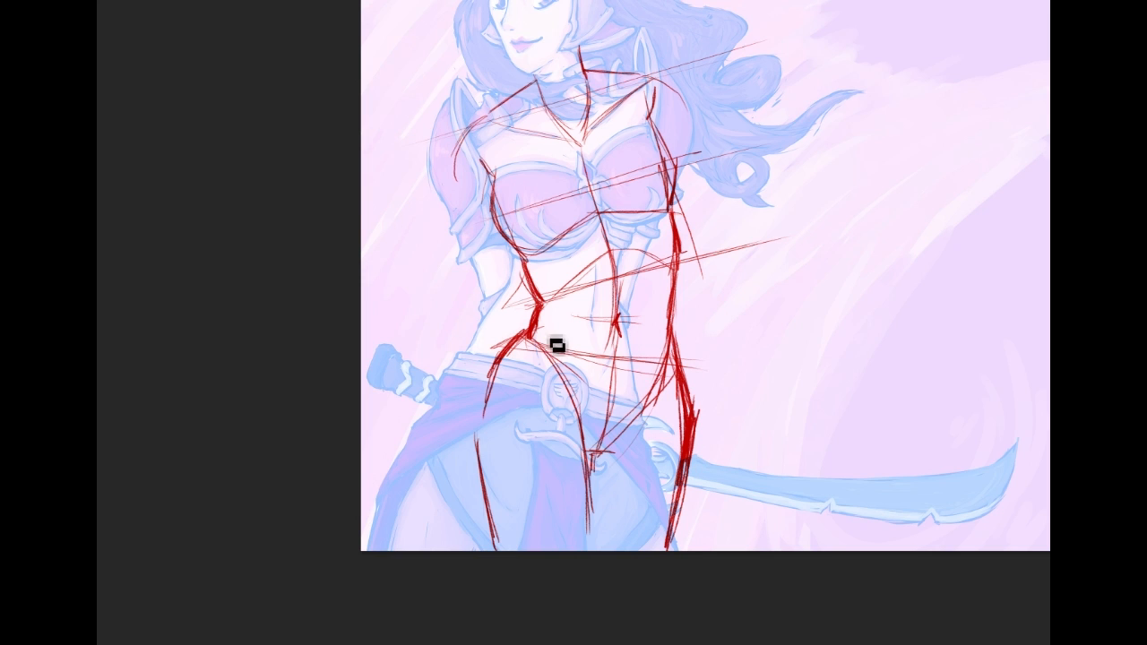
pyautogui.moveTo(526, 356); pyautogui.dragTo(535, 335)
# Step: Sketch a small claw-shaped demonstration diagram in the empty background above the sword blade, and delete it
pyautogui.scroll(3, 705, 323)
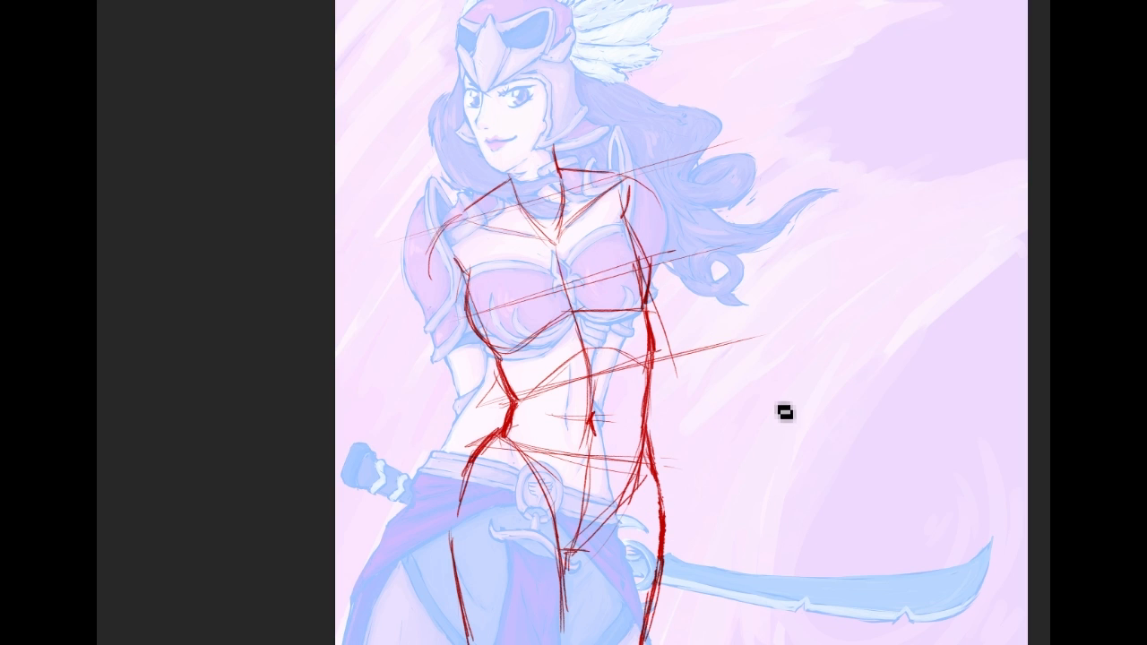
pyautogui.moveTo(794, 402)
pyautogui.mouseDown()
pyautogui.moveTo(797, 446)
pyautogui.moveTo(751, 497)
pyautogui.moveTo(775, 551)
pyautogui.moveTo(802, 556)
pyautogui.moveTo(798, 445)
pyautogui.mouseUp()
pyautogui.moveTo(830, 387)
pyautogui.mouseDown()
pyautogui.moveTo(833, 440)
pyautogui.moveTo(876, 454)
pyautogui.moveTo(868, 525)
pyautogui.mouseUp()
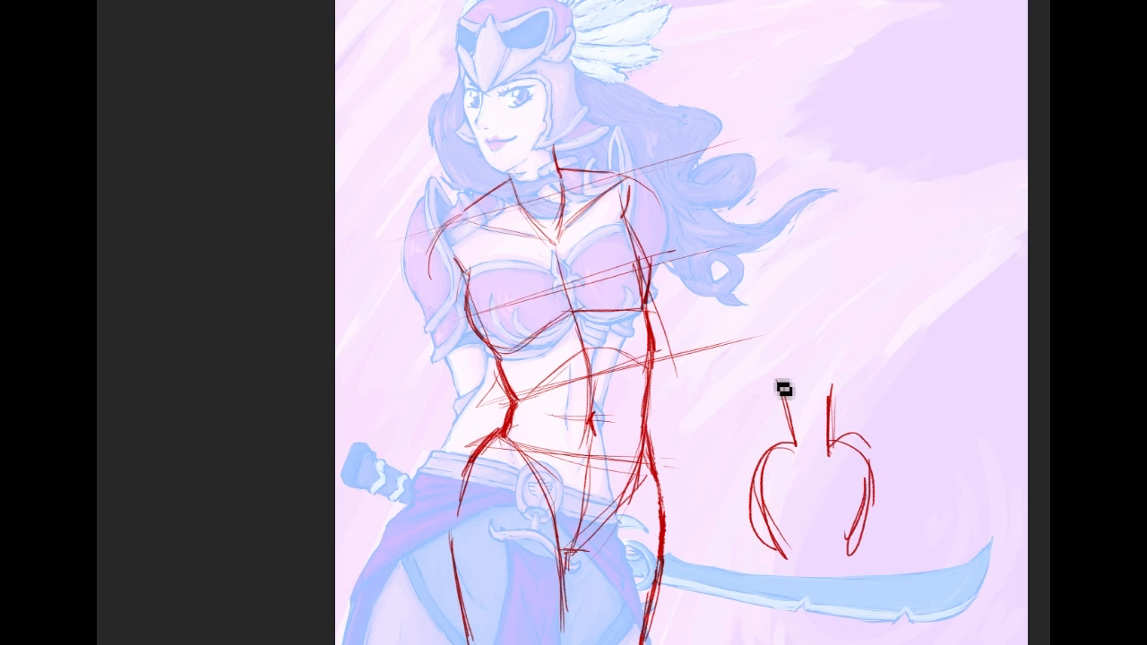
pyautogui.moveTo(769, 377); pyautogui.dragTo(840, 375)
pyautogui.moveTo(803, 348); pyautogui.dragTo(806, 395)
pyautogui.moveTo(783, 385); pyautogui.dragTo(766, 451)
pyautogui.moveTo(778, 402); pyautogui.dragTo(762, 473)
pyautogui.moveTo(837, 384); pyautogui.dragTo(876, 492)
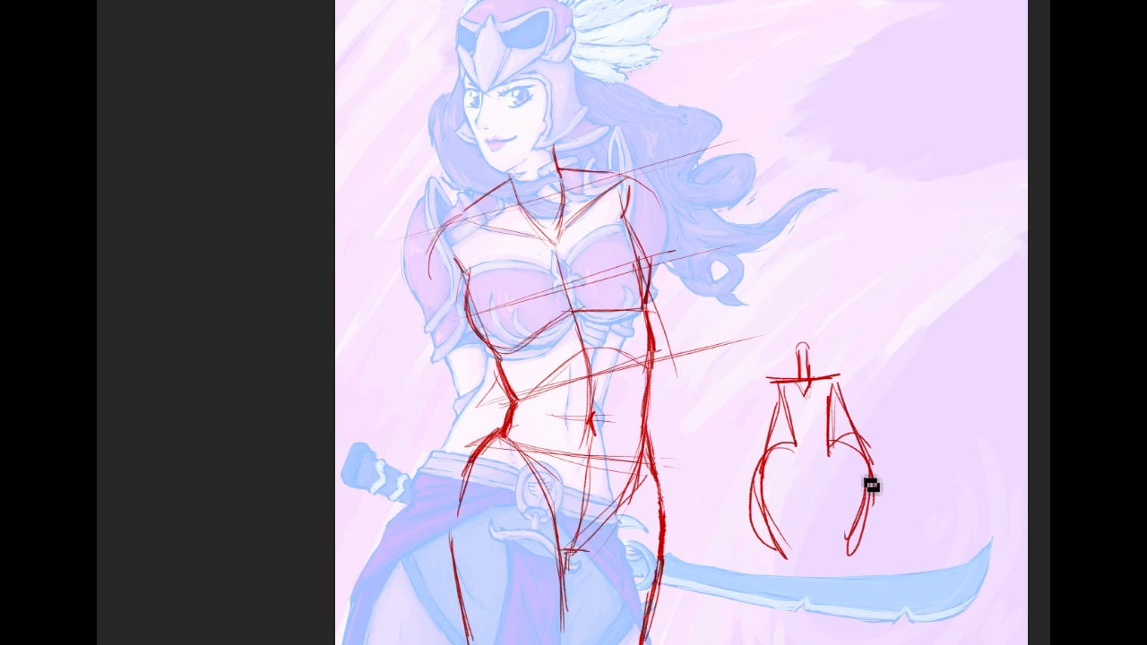
pyautogui.moveTo(800, 448); pyautogui.dragTo(768, 535)
pyautogui.moveTo(832, 443); pyautogui.dragTo(863, 558)
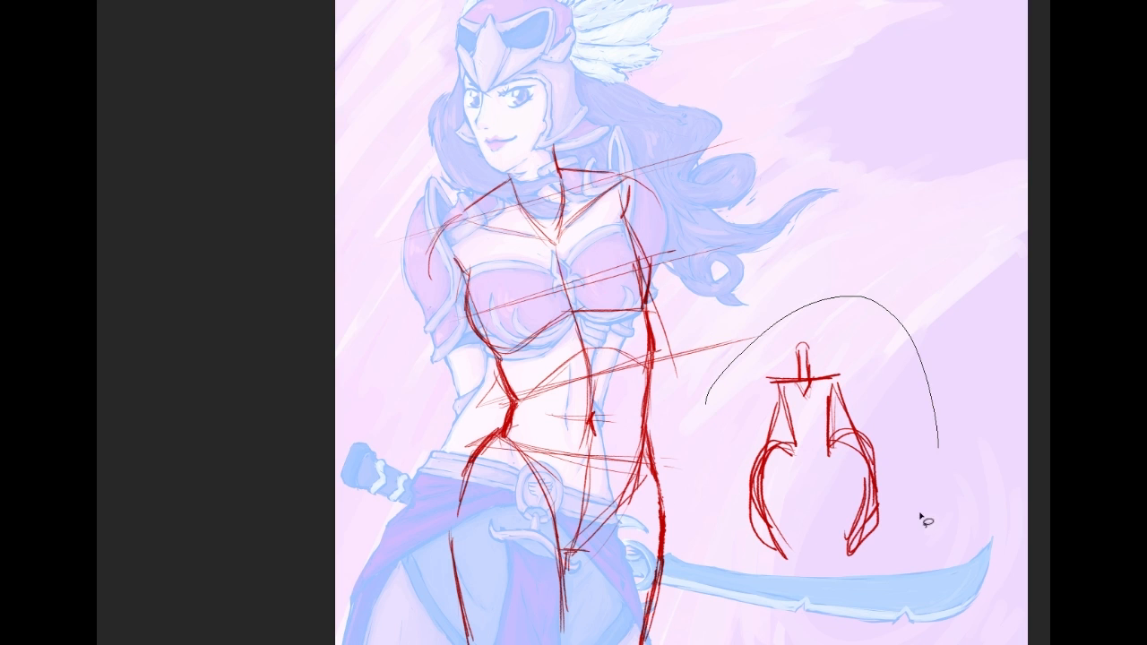
pyautogui.press('Delete')
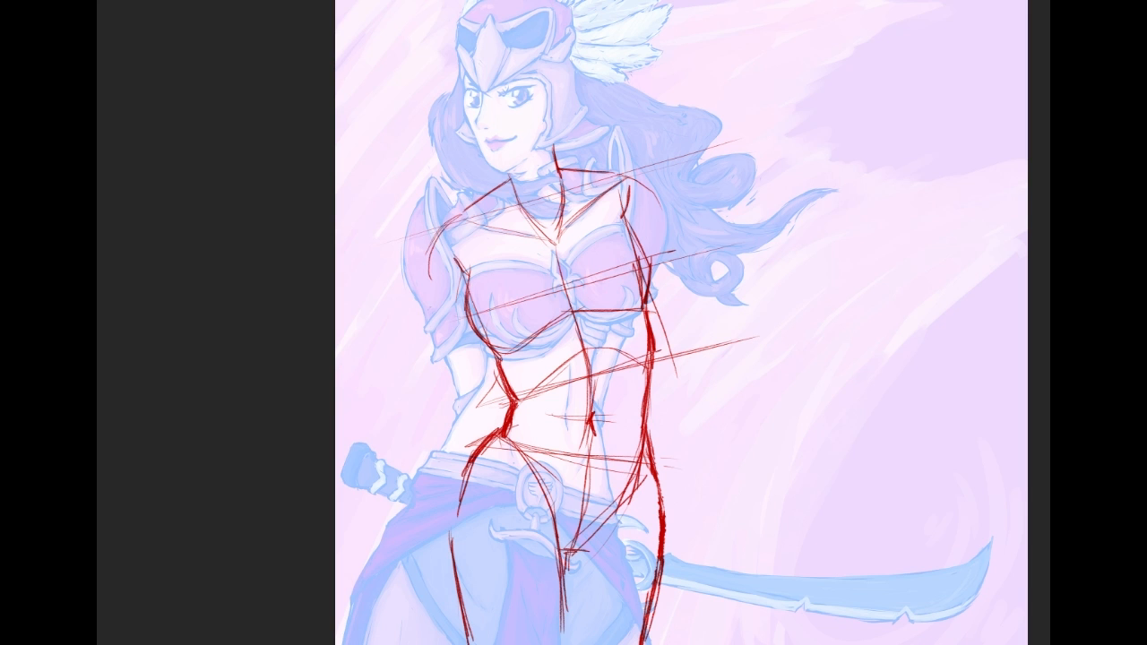
# Step: Connect the hip on the sword-handle side to the outer thigh with one continuous, heavier contour
pyautogui.moveTo(492, 404); pyautogui.dragTo(518, 403)
pyautogui.moveTo(532, 446); pyautogui.dragTo(476, 536)
pyautogui.moveTo(507, 471); pyautogui.dragTo(479, 541)
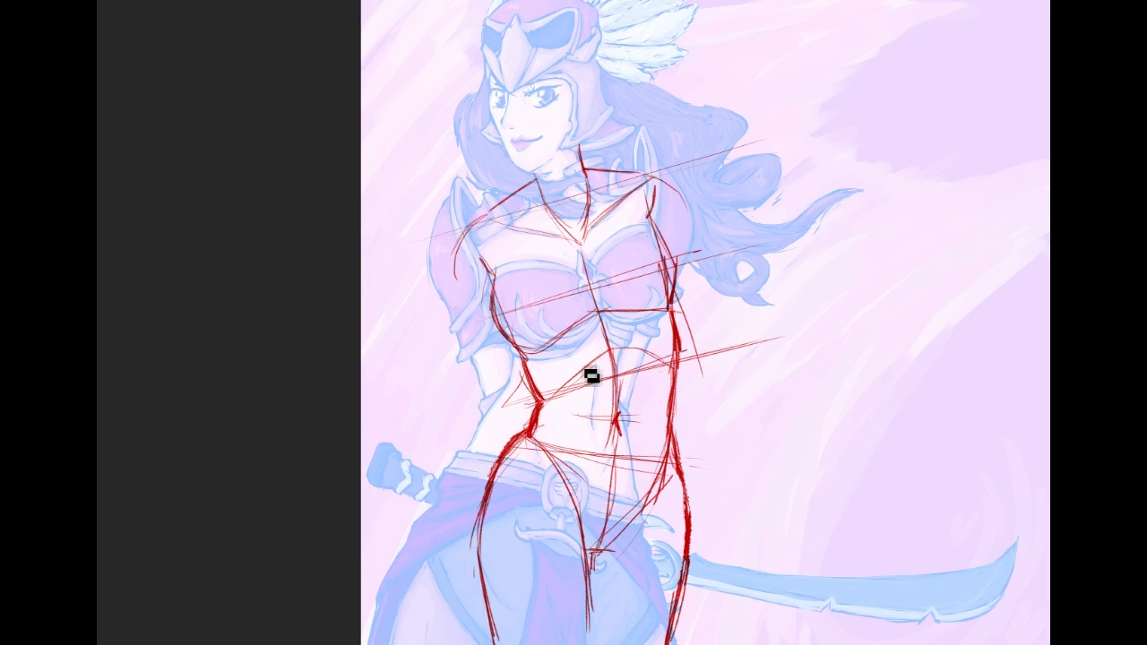
# Step: Round the outer contours of both shoulders with curved deltoid strokes at the ends of the shoulder line
pyautogui.scroll(2, 770, 363)
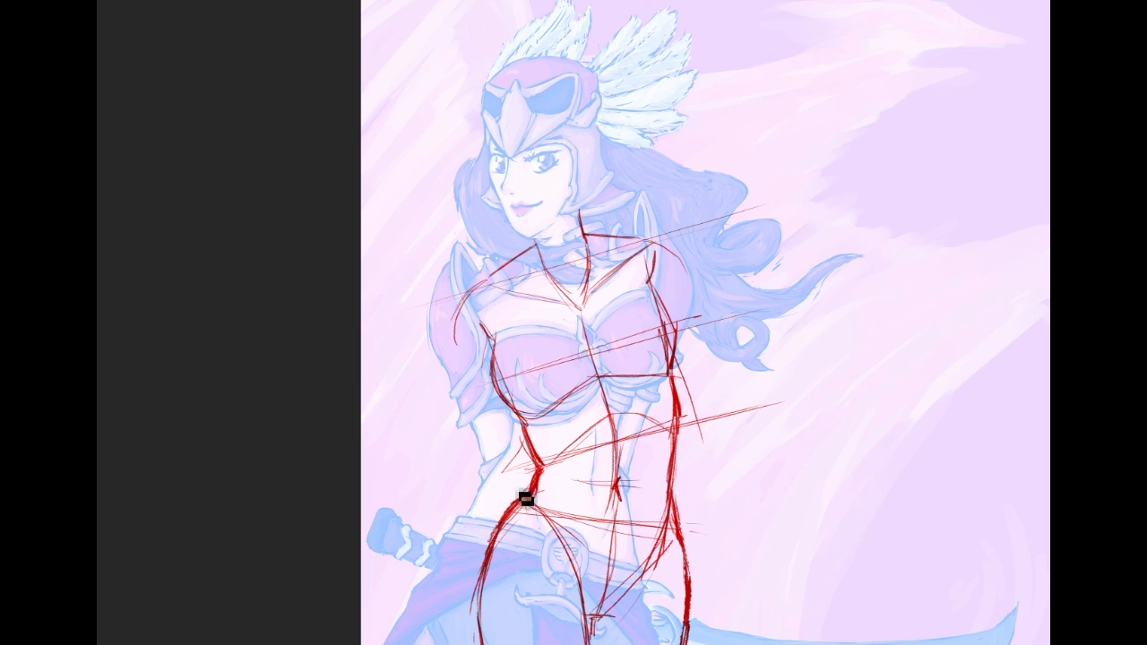
pyautogui.moveTo(529, 502); pyautogui.dragTo(515, 488)
pyautogui.moveTo(717, 487); pyautogui.dragTo(699, 507)
pyautogui.moveTo(570, 259)
pyautogui.mouseDown()
pyautogui.moveTo(563, 194)
pyautogui.moveTo(570, 299)
pyautogui.mouseUp()
pyautogui.moveTo(483, 346); pyautogui.dragTo(476, 386)
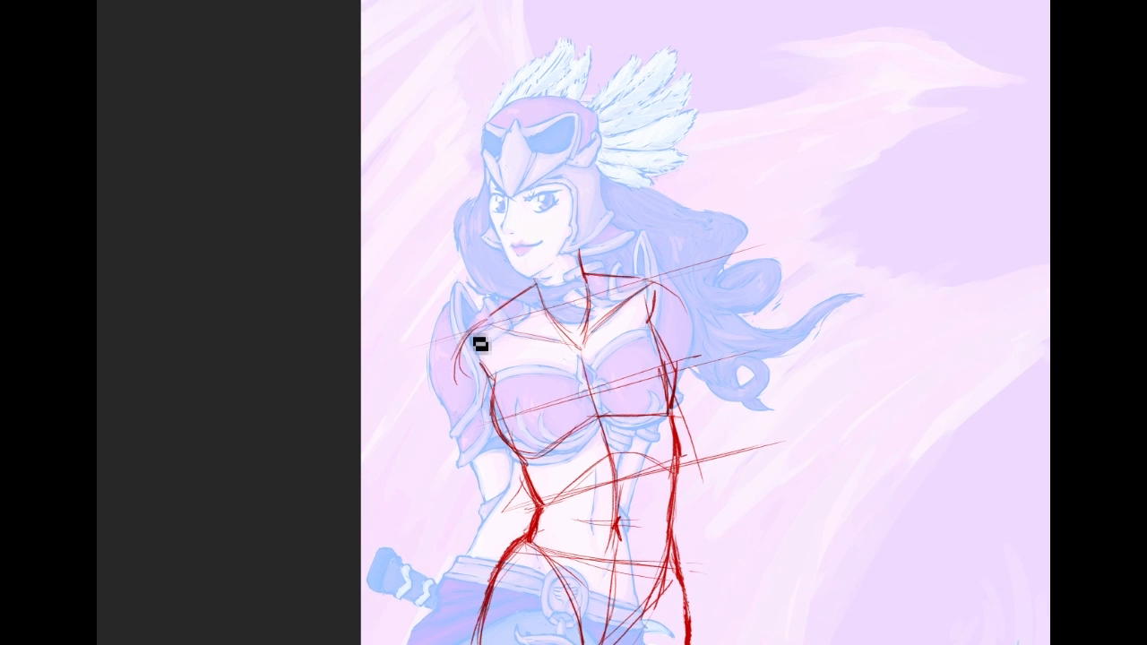
pyautogui.moveTo(664, 296); pyautogui.dragTo(689, 329)
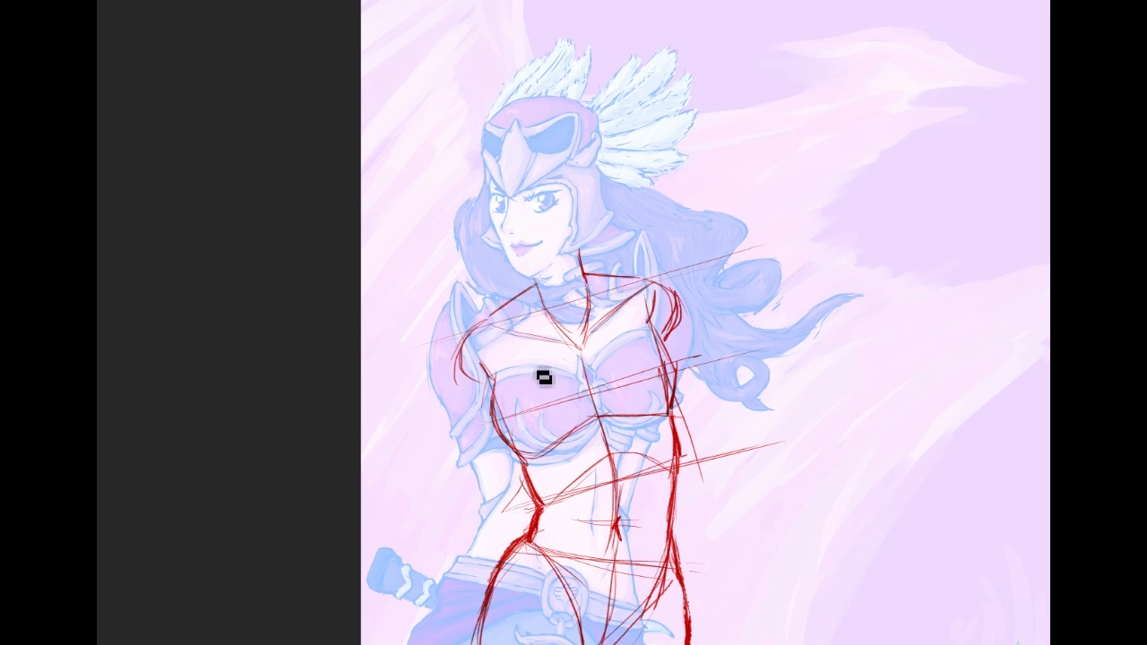
# Step: Outline both upper arms from the shoulders and extend the forearms down past the waist beside the torso
pyautogui.moveTo(499, 433); pyautogui.dragTo(500, 325)
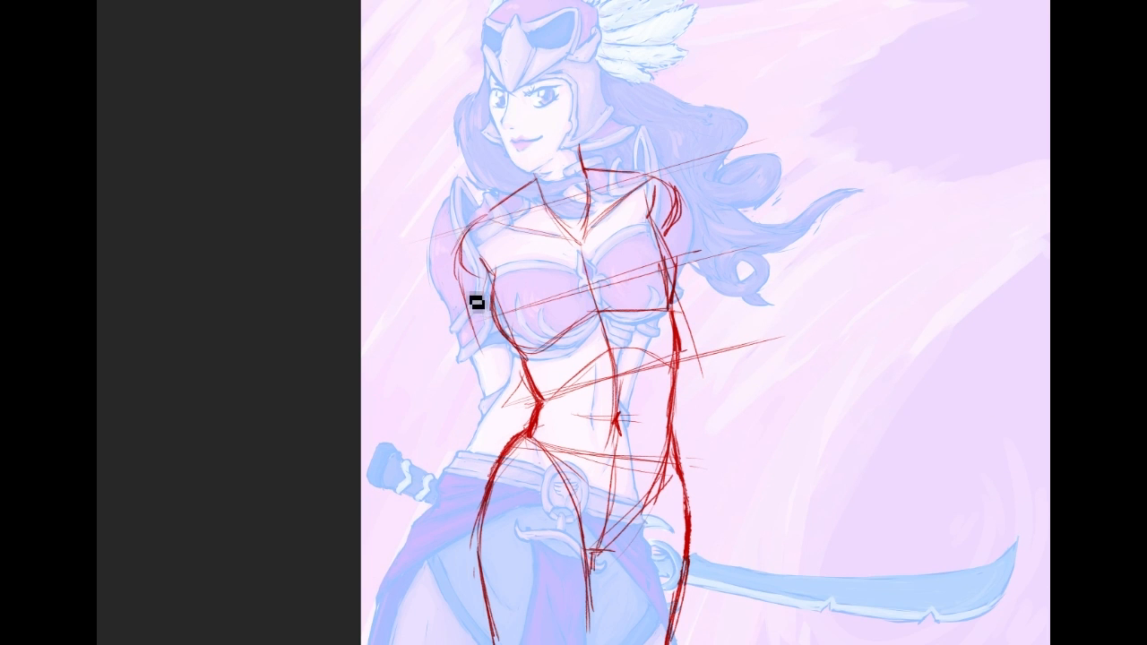
pyautogui.moveTo(468, 280)
pyautogui.mouseDown()
pyautogui.moveTo(517, 387)
pyautogui.moveTo(500, 370)
pyautogui.moveTo(513, 405)
pyautogui.mouseUp()
pyautogui.moveTo(693, 263)
pyautogui.mouseDown()
pyautogui.moveTo(691, 213)
pyautogui.moveTo(687, 397)
pyautogui.mouseUp()
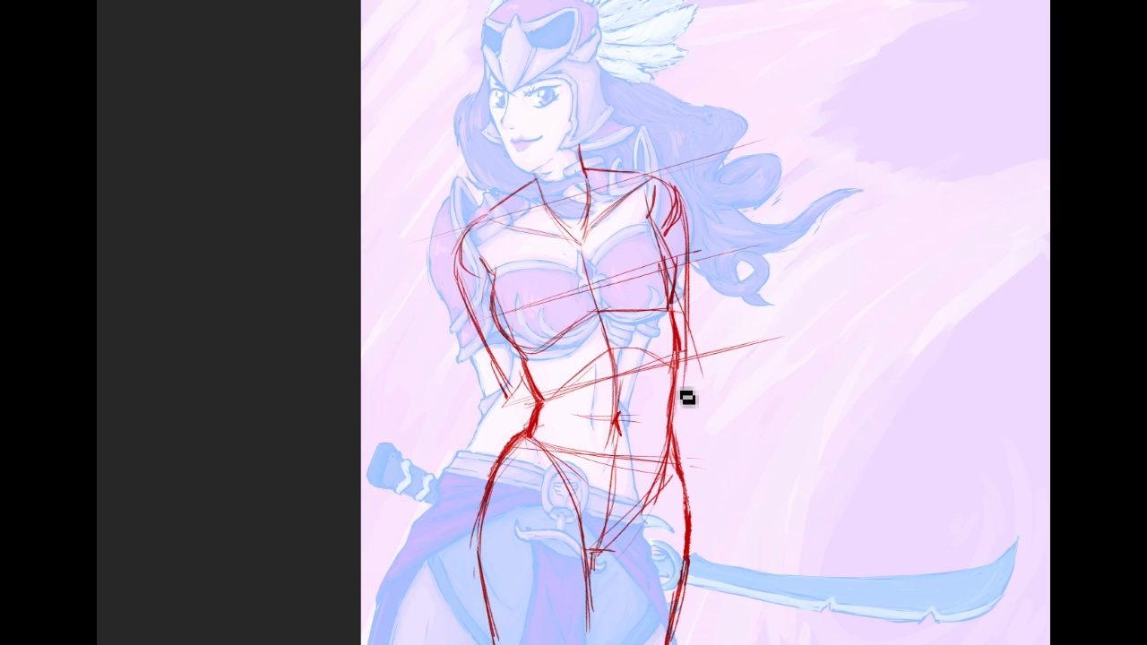
pyautogui.moveTo(511, 398); pyautogui.dragTo(512, 409)
pyautogui.moveTo(696, 358)
pyautogui.mouseDown()
pyautogui.moveTo(696, 472)
pyautogui.moveTo(698, 359)
pyautogui.mouseUp()
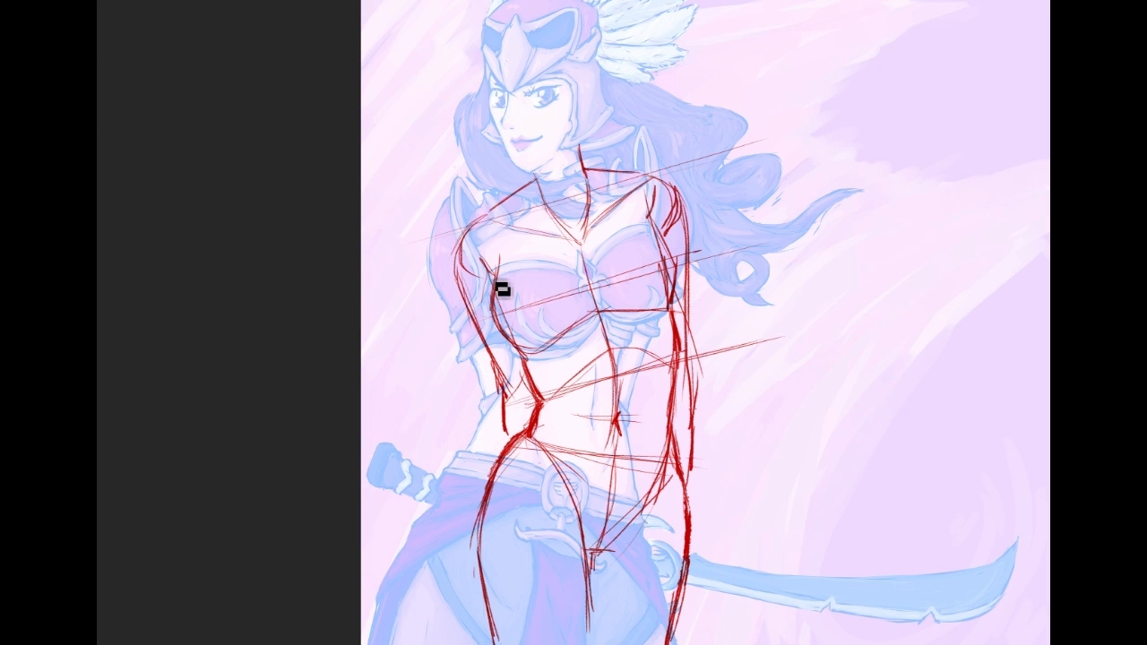
# Step: Draw rounded breast forms over both armor cups and add crossing guide marks on them
pyautogui.moveTo(525, 265); pyautogui.dragTo(522, 319)
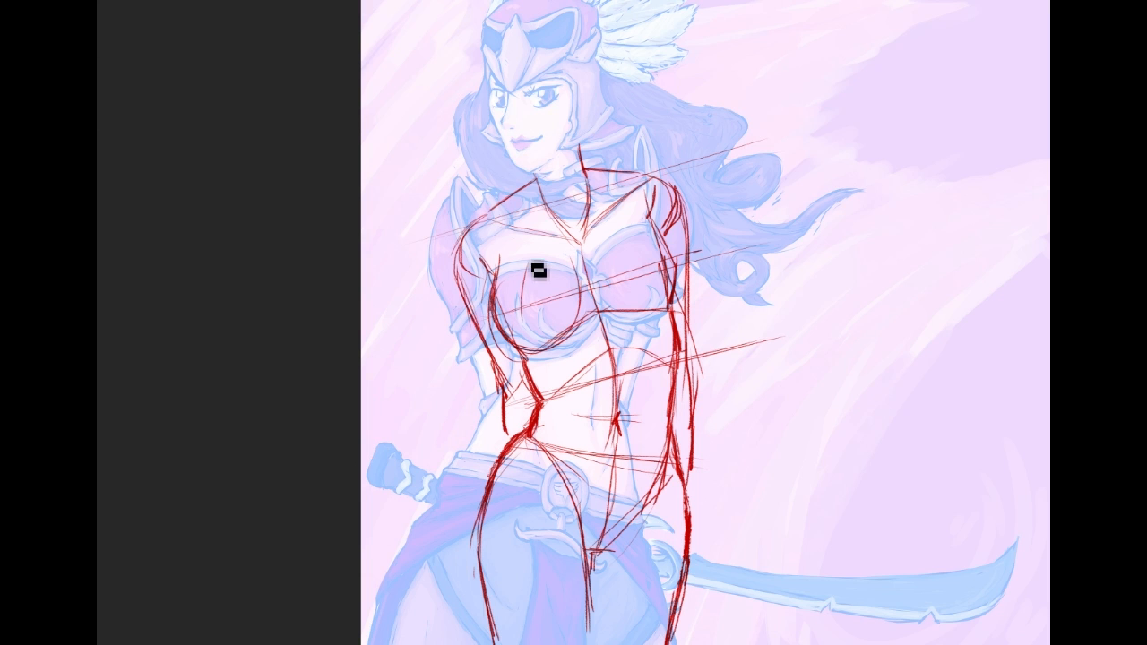
pyautogui.moveTo(659, 234)
pyautogui.mouseDown()
pyautogui.moveTo(663, 309)
pyautogui.moveTo(676, 316)
pyautogui.mouseUp()
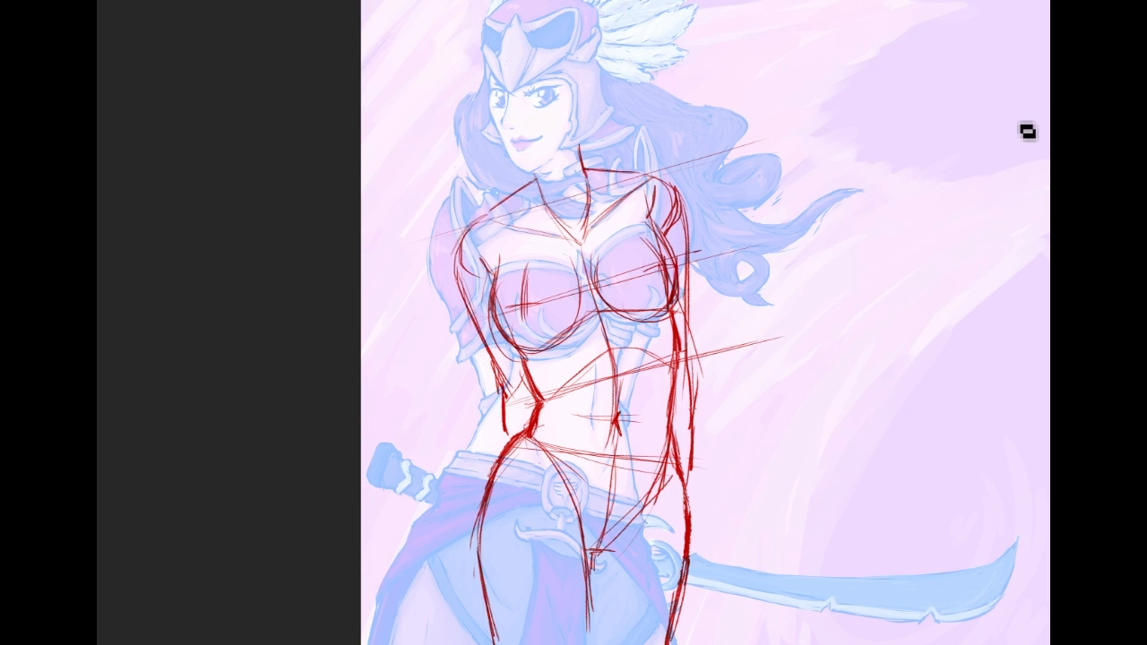
pyautogui.moveTo(541, 288)
pyautogui.mouseDown()
pyautogui.moveTo(553, 296)
pyautogui.moveTo(532, 313)
pyautogui.moveTo(563, 308)
pyautogui.mouseUp()
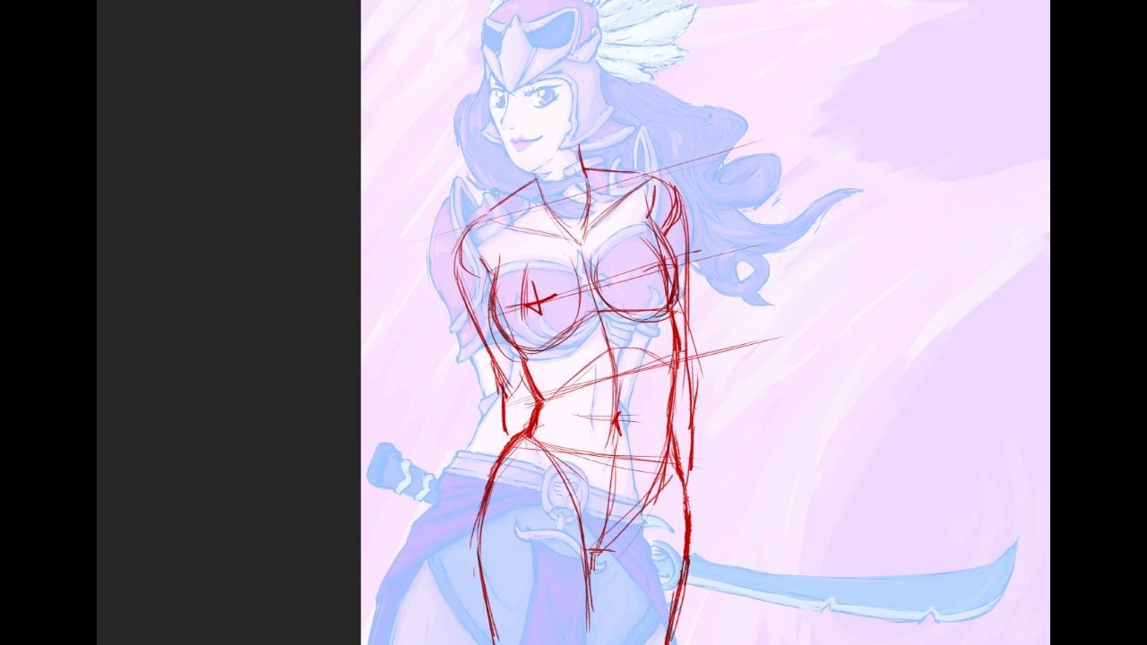
pyautogui.hotkey('ctrl', 'z')
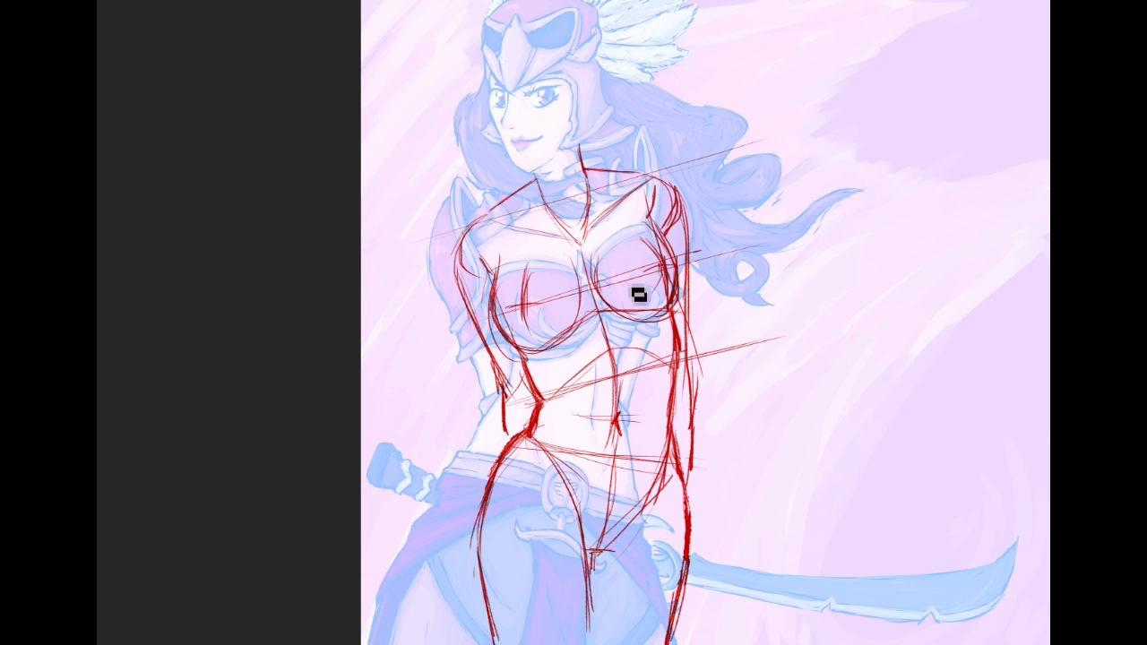
pyautogui.moveTo(741, 238); pyautogui.dragTo(865, 230)
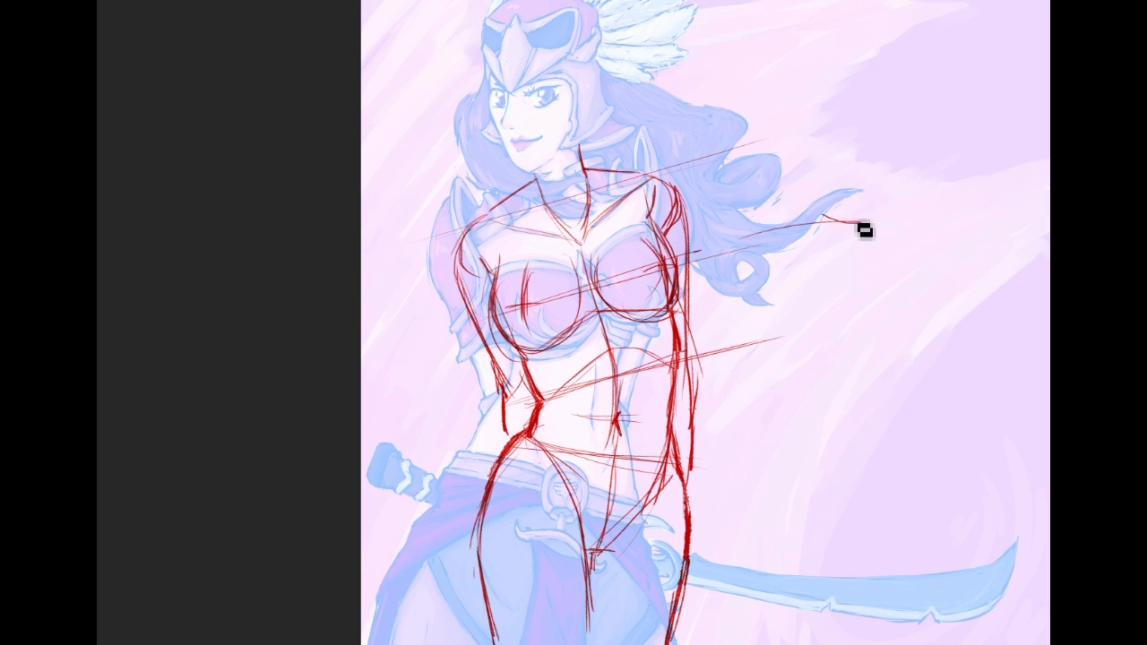
pyautogui.hotkey('ctrl', 'z')
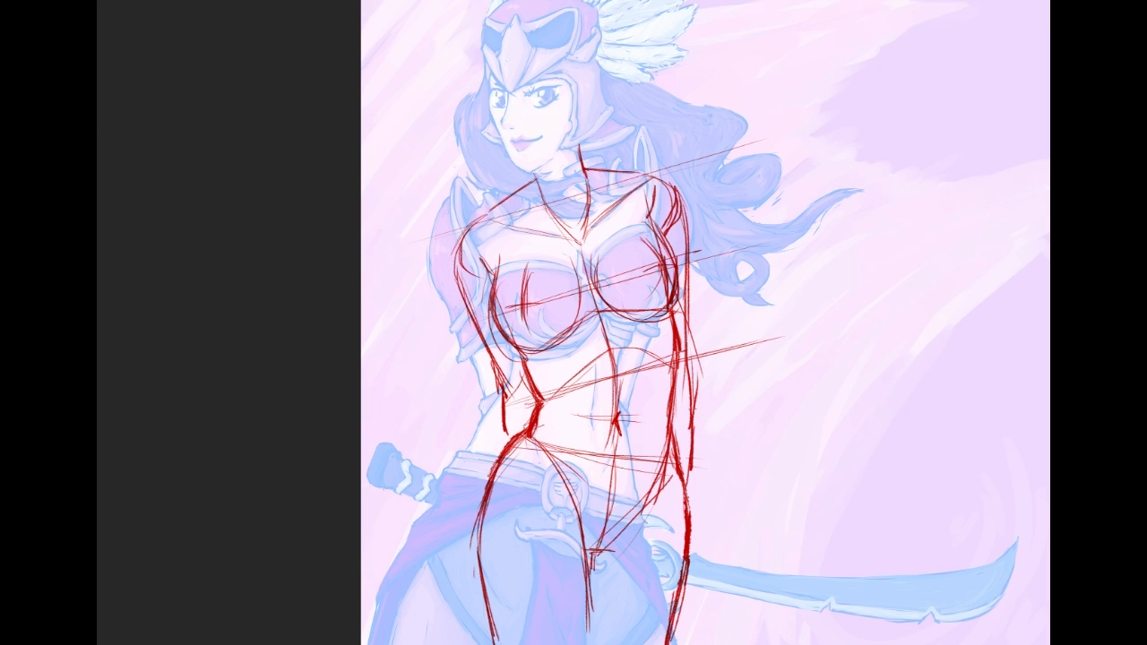
pyautogui.scroll(3, 834, 303)
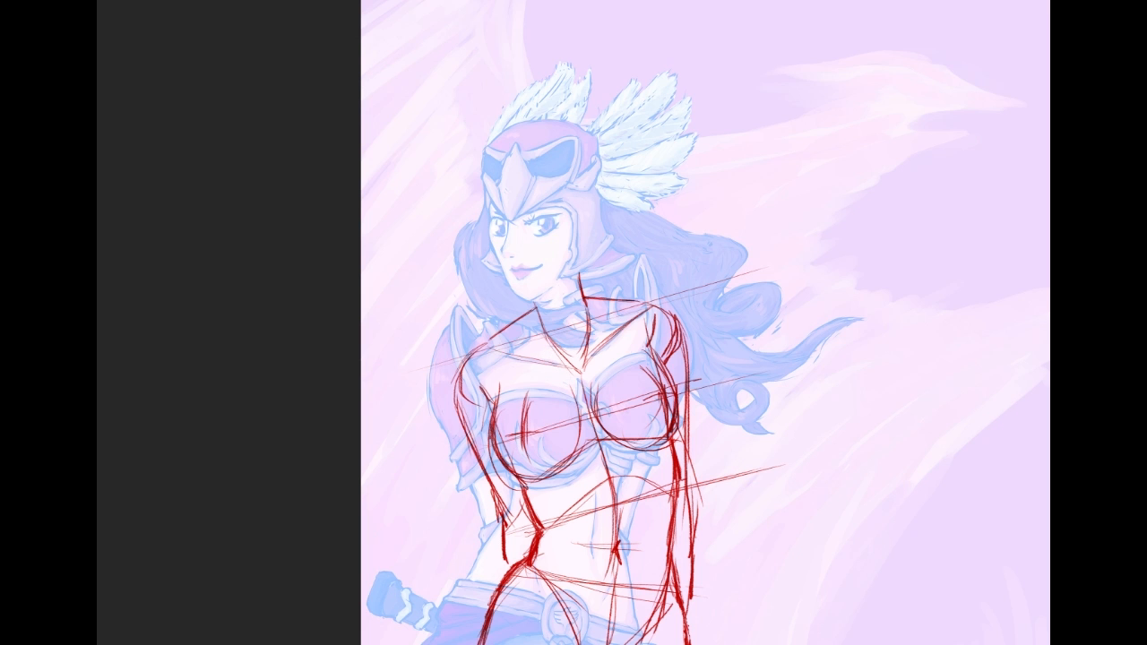
pyautogui.scroll(-3, 987, 388)
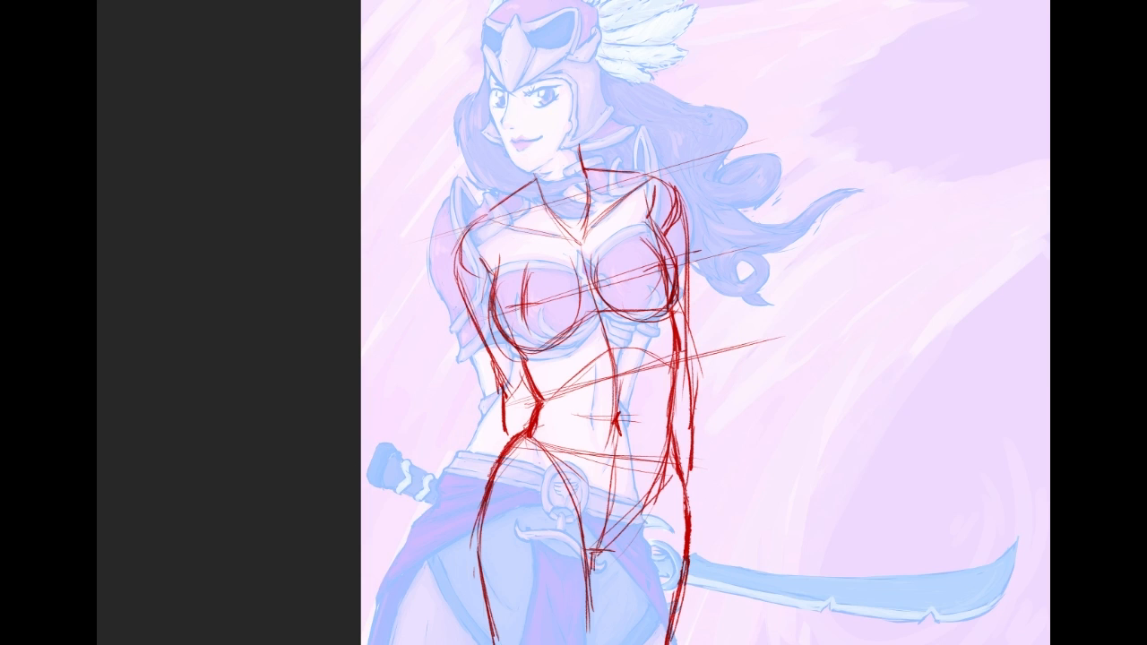
# Step: Erase the overlapping construction lines across the underbust, beside the outer breast contour and at the waist
pyautogui.scroll(3, 715, 302)
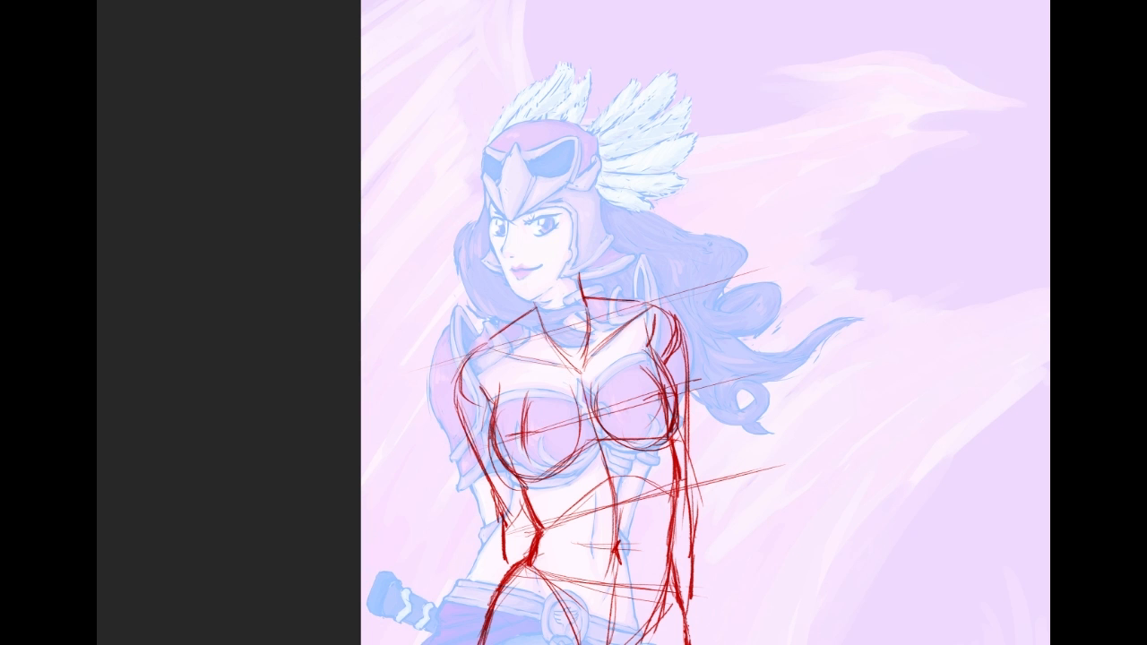
pyautogui.hotkey('ctrl', '+')
pyautogui.hotkey('ctrl', '+')
pyautogui.hscroll(1, 574, 323)
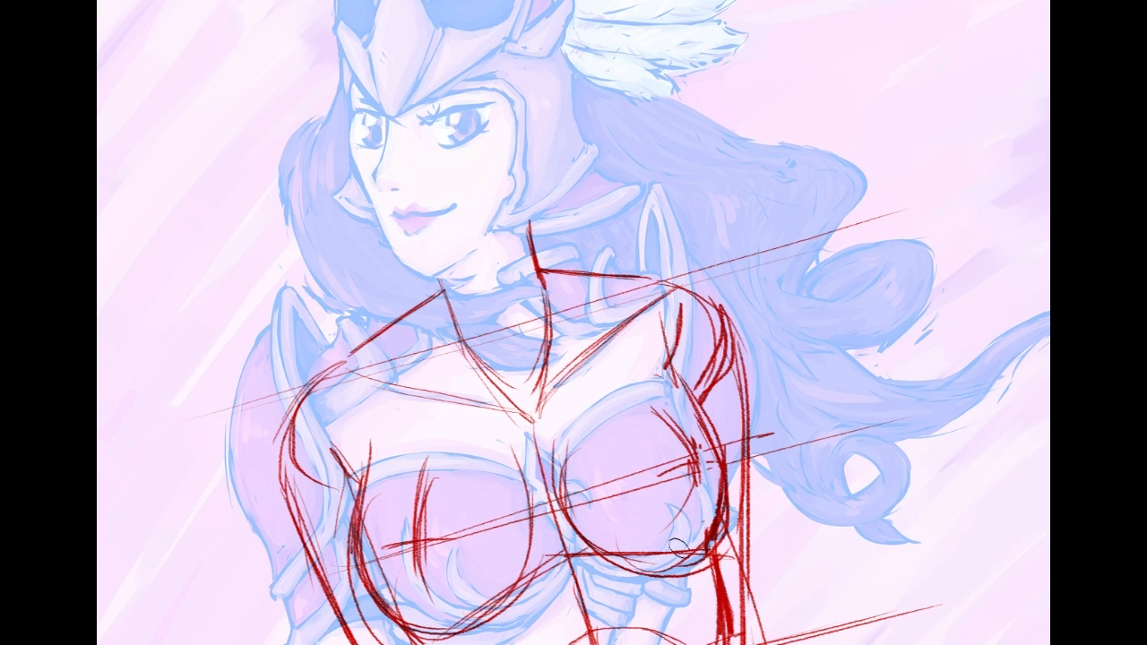
pyautogui.scroll(-2, 573, 358)
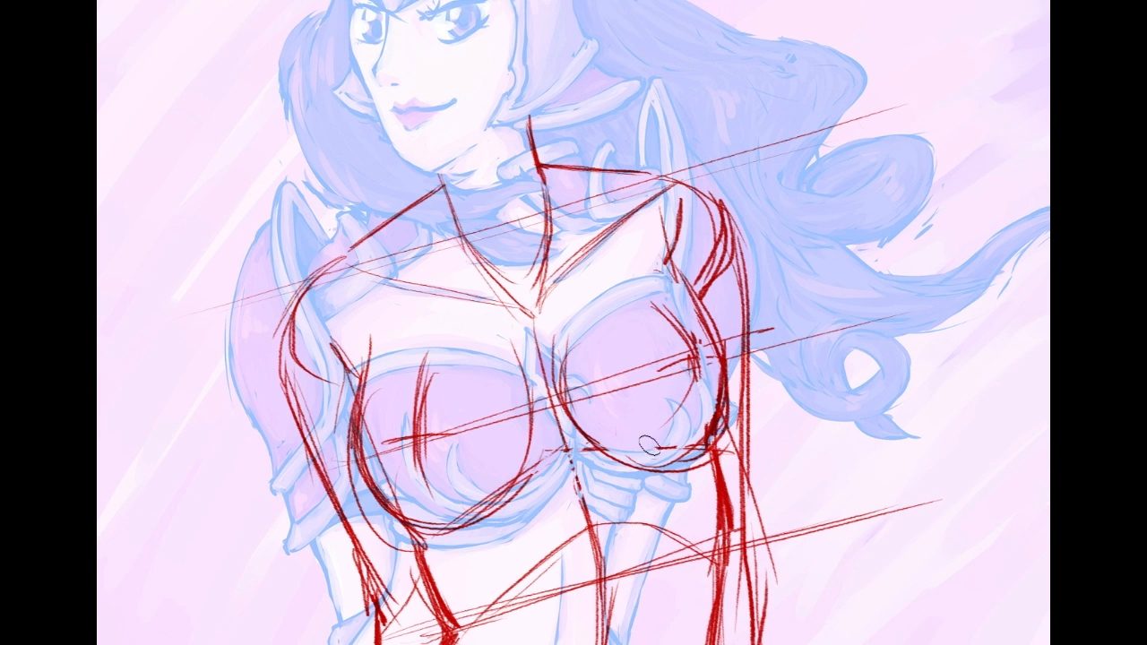
pyautogui.moveTo(714, 384); pyautogui.dragTo(719, 443)
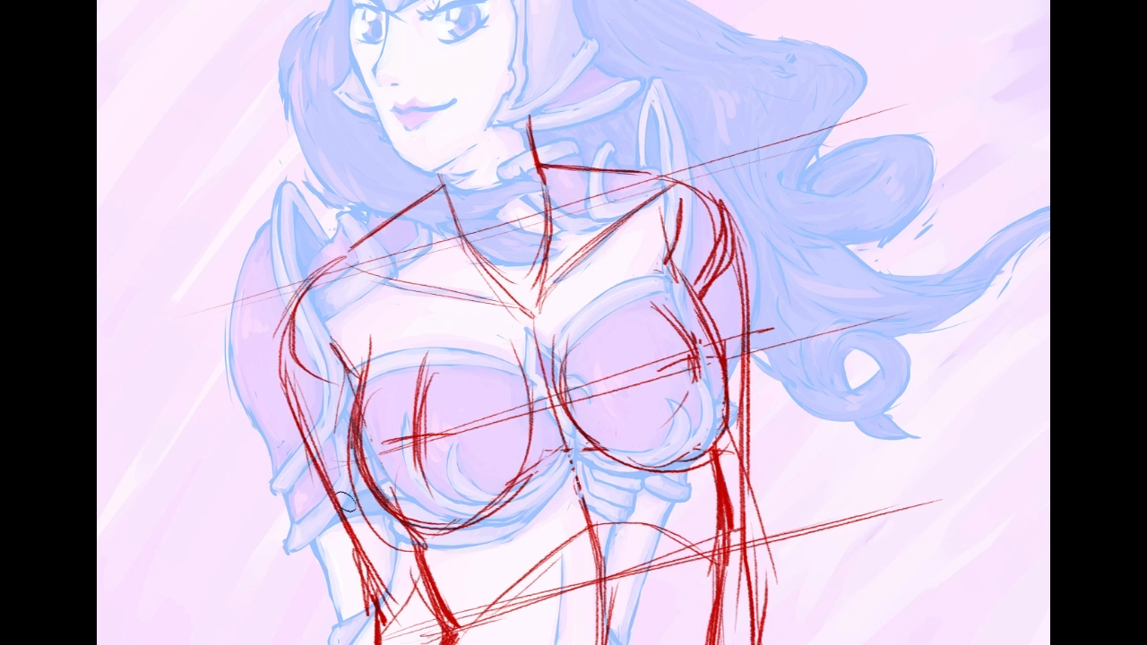
pyautogui.scroll(-5, 1048, 482)
pyautogui.moveTo(439, 367)
pyautogui.mouseDown()
pyautogui.moveTo(453, 449)
pyautogui.moveTo(402, 519)
pyautogui.moveTo(423, 493)
pyautogui.moveTo(404, 516)
pyautogui.moveTo(441, 495)
pyautogui.moveTo(406, 527)
pyautogui.mouseUp()
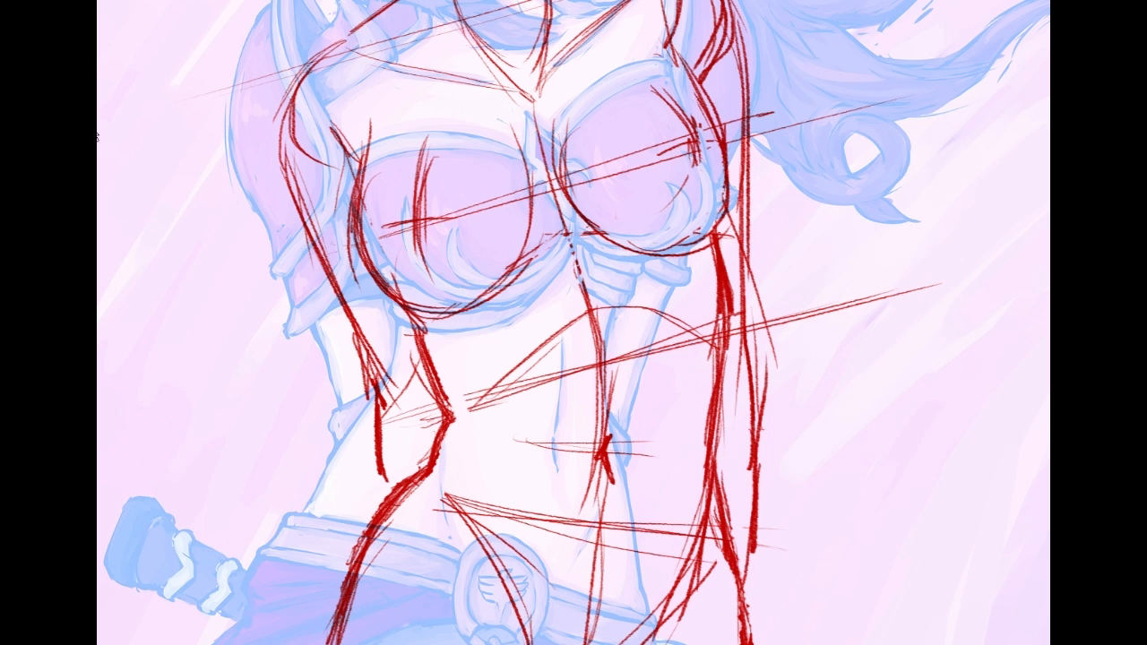
pyautogui.scroll(9, 840, 239)
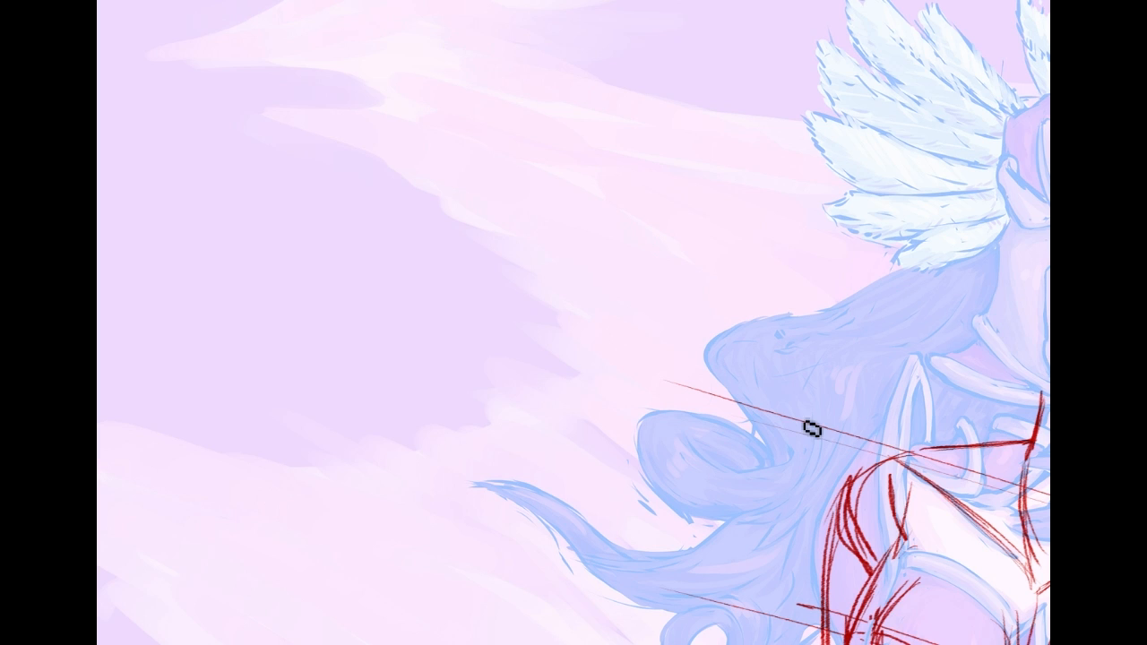
# Step: Sketch the short underside of the chin in red where it meets the front of the neck
pyautogui.press('m')
pyautogui.moveTo(788, 358); pyautogui.dragTo(365, 471)
pyautogui.moveTo(574, 520)
pyautogui.mouseDown()
pyautogui.moveTo(584, 47)
pyautogui.moveTo(574, 467)
pyautogui.moveTo(604, 389)
pyautogui.mouseUp()
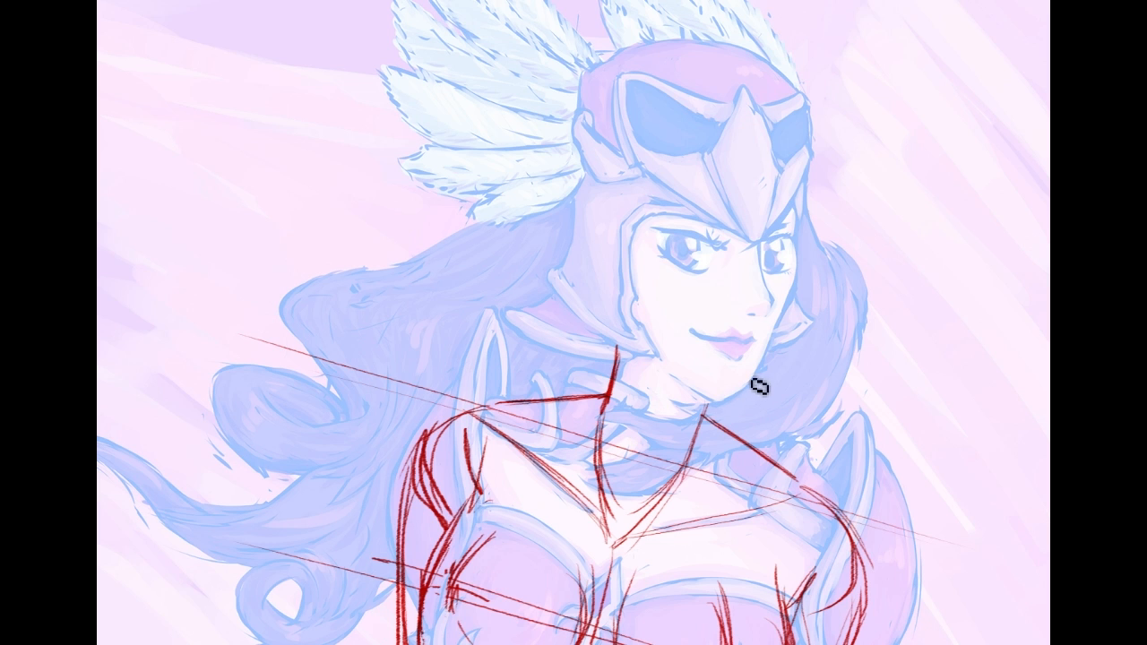
pyautogui.moveTo(771, 350); pyautogui.dragTo(731, 422)
pyautogui.hotkey('ctrl', 'z')
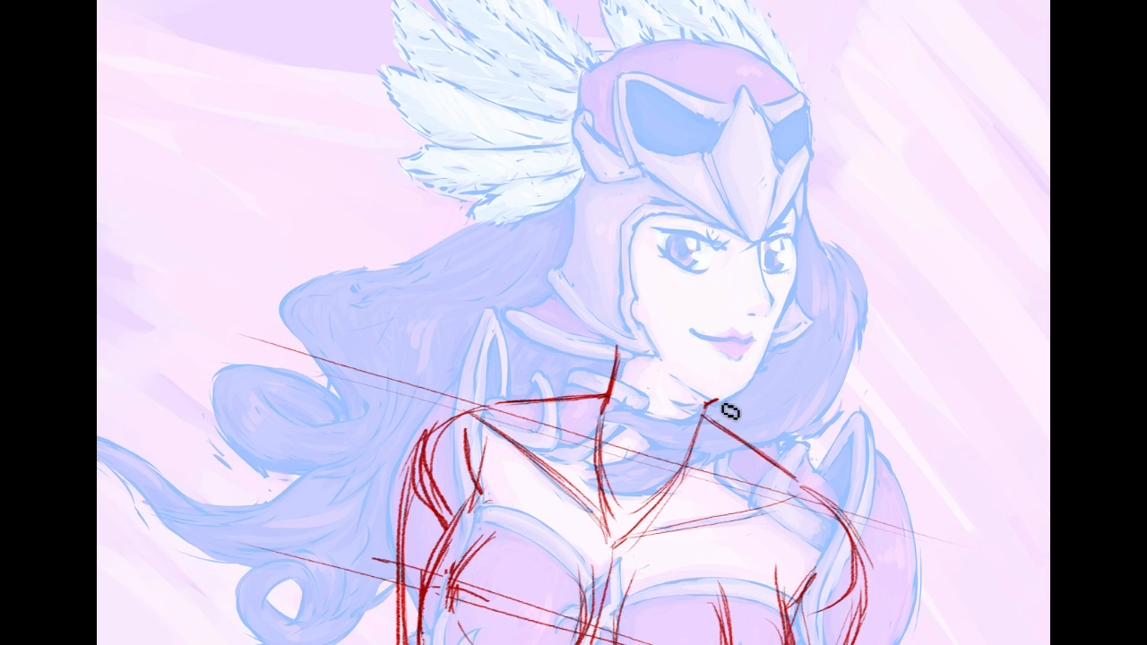
pyautogui.moveTo(711, 431)
pyautogui.mouseDown()
pyautogui.moveTo(711, 403)
pyautogui.moveTo(752, 391)
pyautogui.mouseUp()
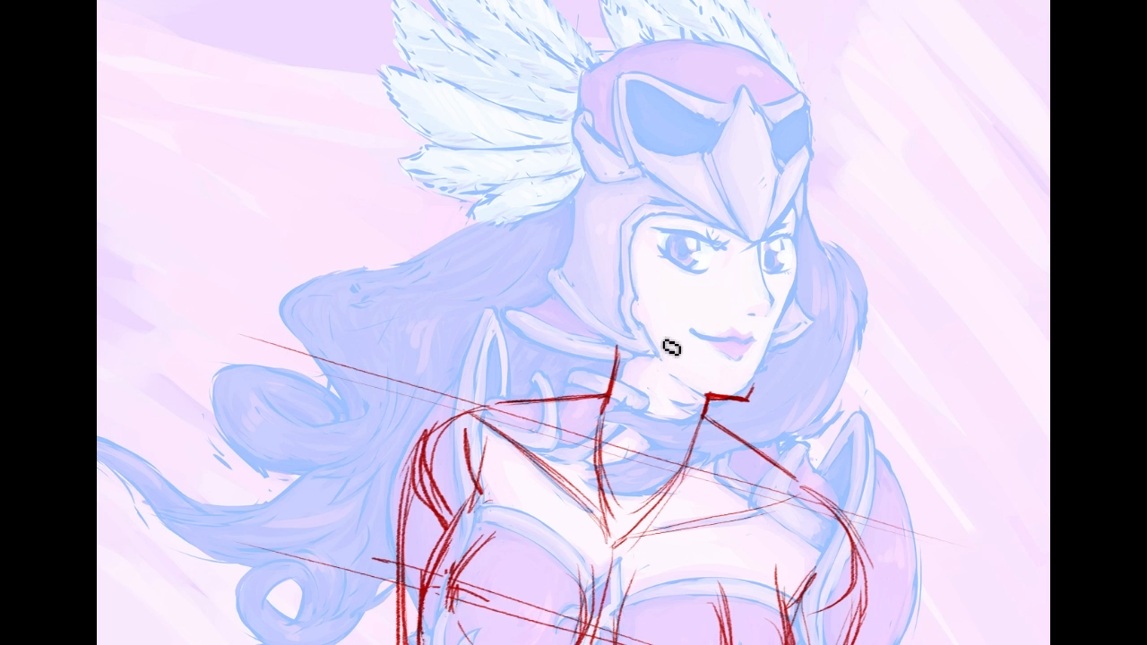
# Step: Sketch the near side of the face beside the helmet opening and a light jawline toward the chin
pyautogui.moveTo(609, 244)
pyautogui.mouseDown()
pyautogui.moveTo(624, 303)
pyautogui.moveTo(677, 379)
pyautogui.moveTo(650, 360)
pyautogui.moveTo(695, 384)
pyautogui.mouseUp()
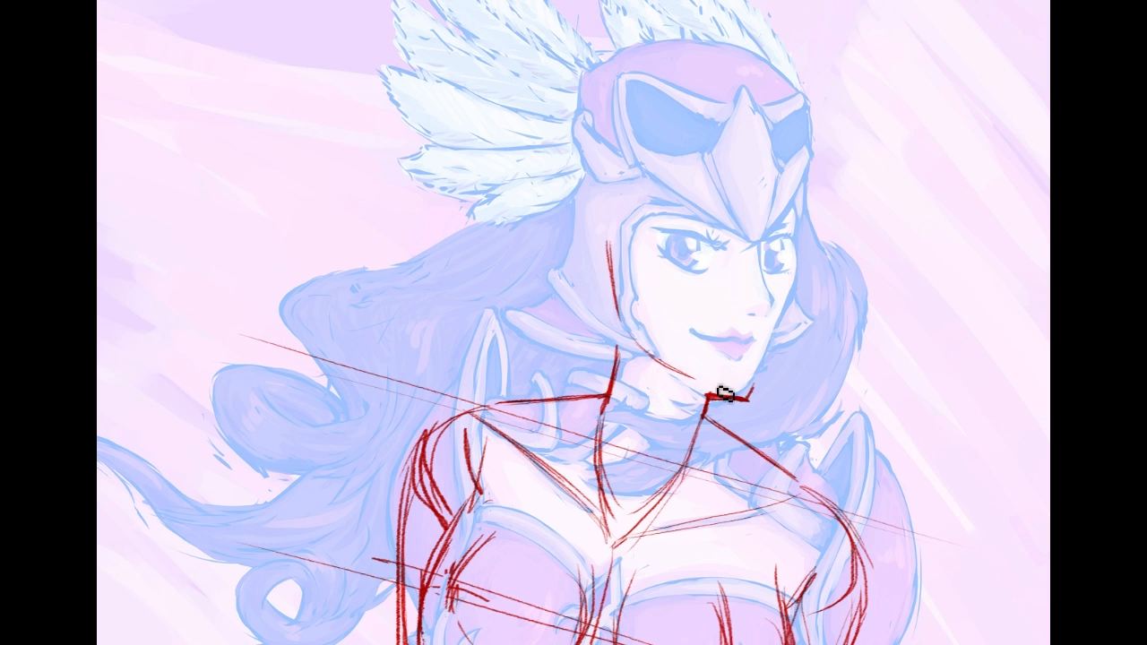
pyautogui.moveTo(676, 330); pyautogui.dragTo(701, 371)
pyautogui.hotkey('ctrl', 'z')
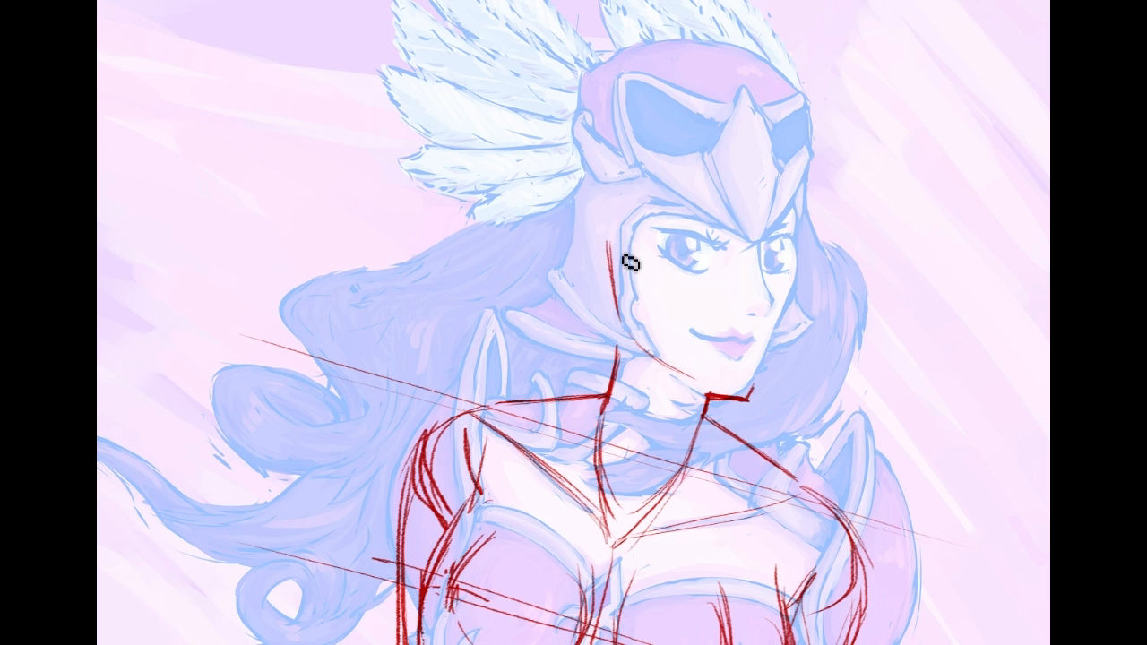
pyautogui.moveTo(683, 340); pyautogui.dragTo(696, 368)
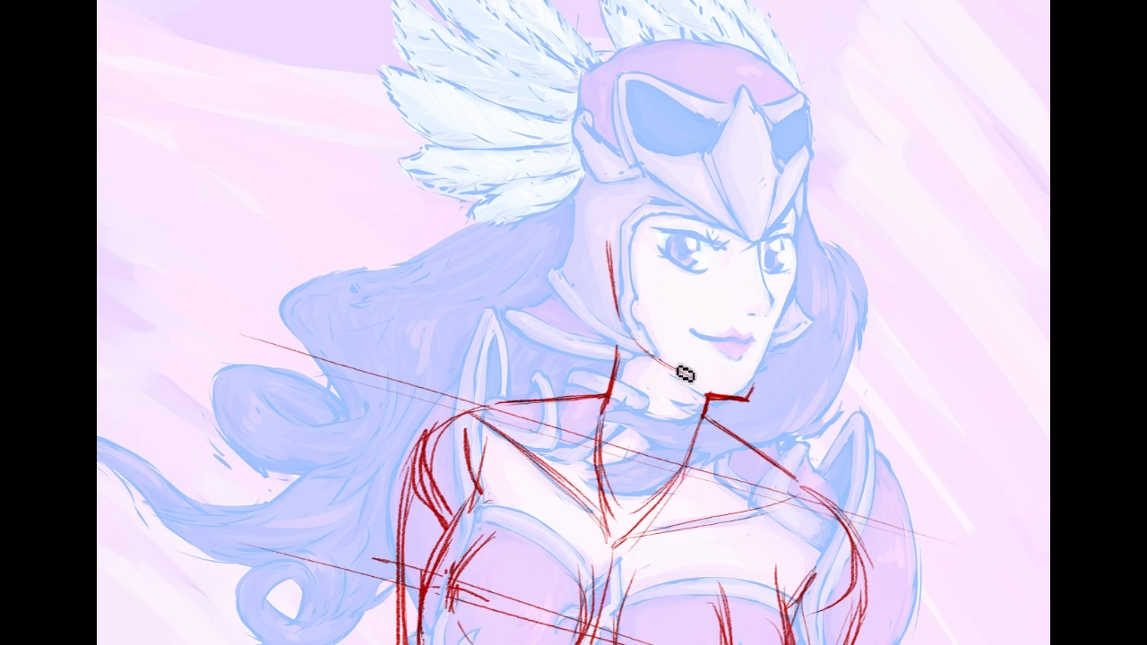
pyautogui.moveTo(634, 342); pyautogui.dragTo(717, 400)
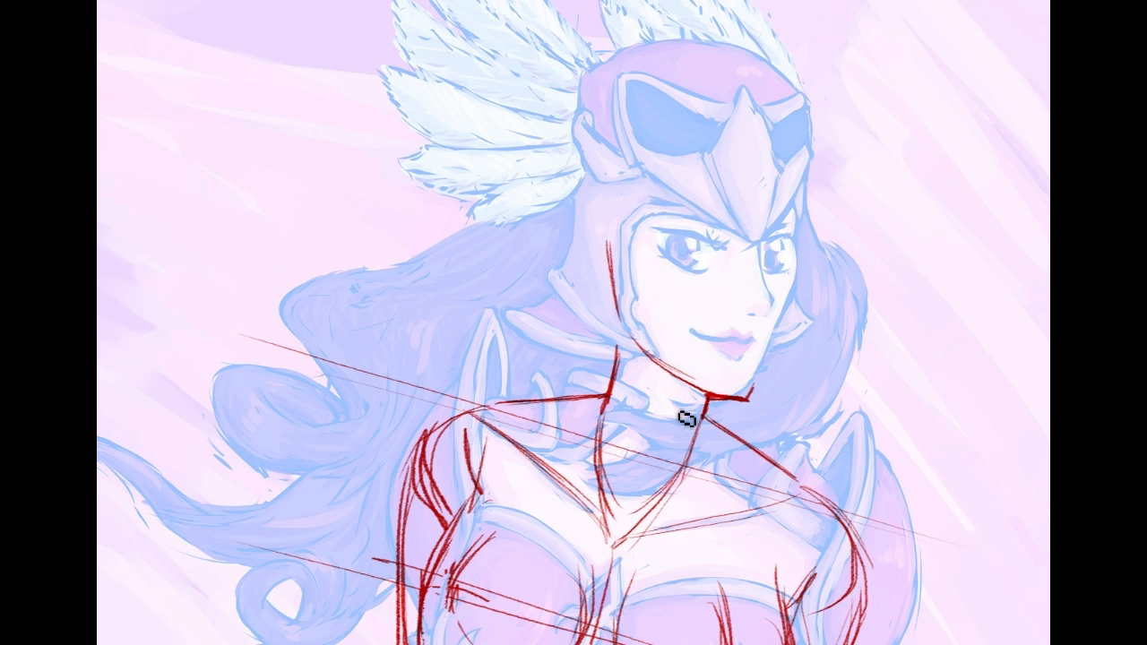
pyautogui.hotkey('ctrl', 'z')
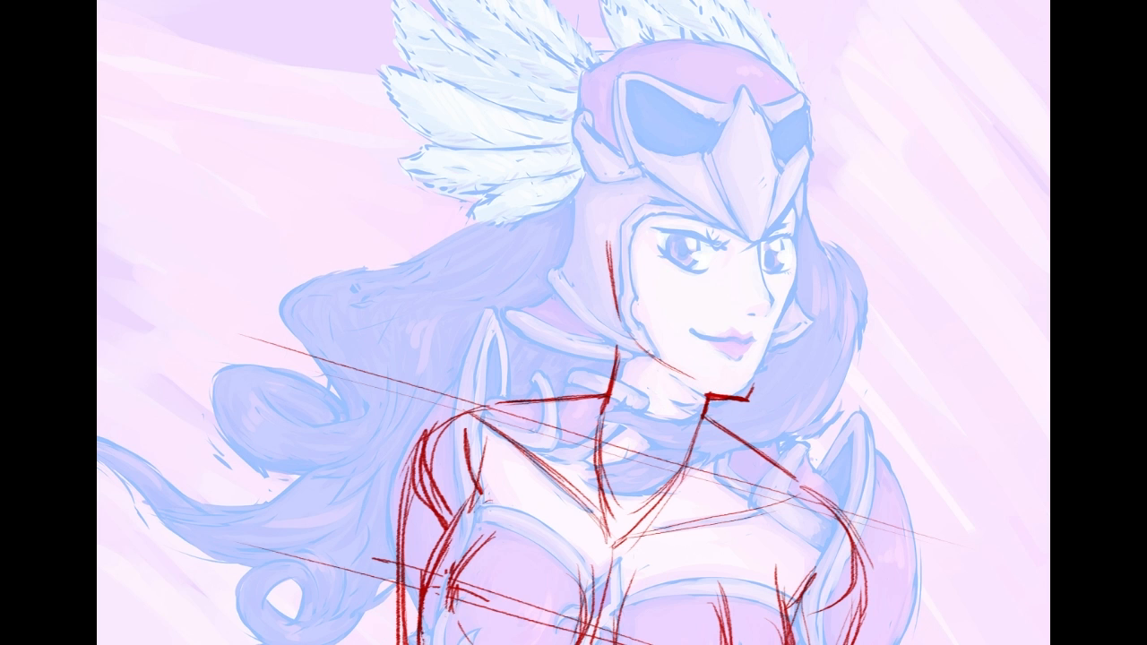
# Step: Outline the far side of the face from the forehead down the cheek to the chin with bold strokes
pyautogui.scroll(3, 843, 364)
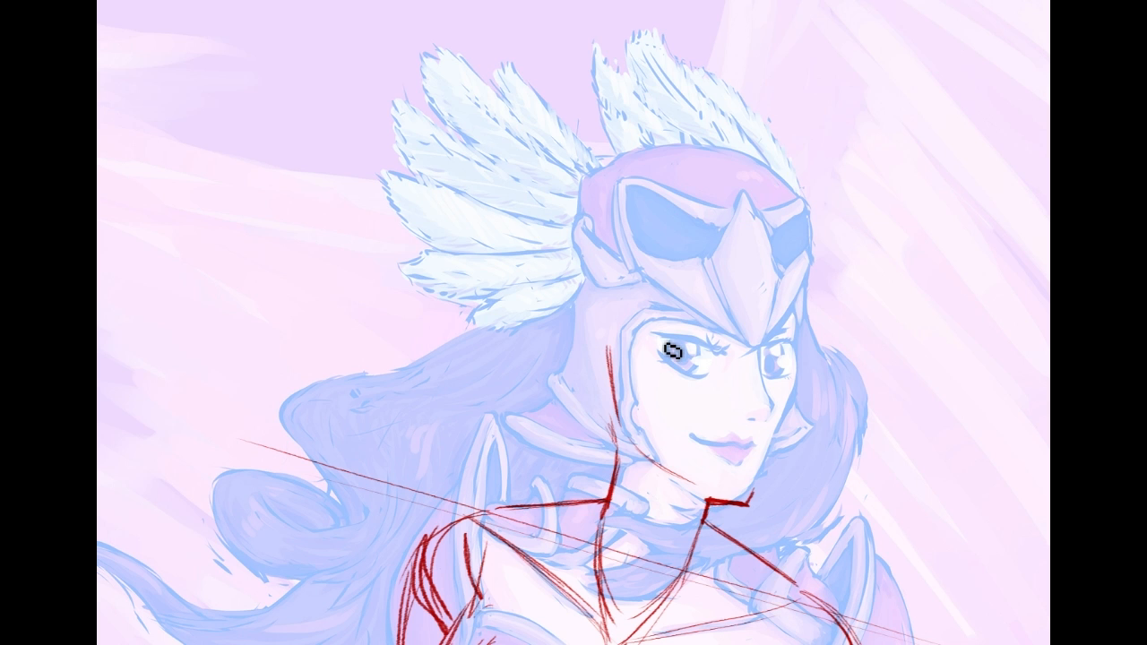
pyautogui.moveTo(793, 346); pyautogui.dragTo(764, 464)
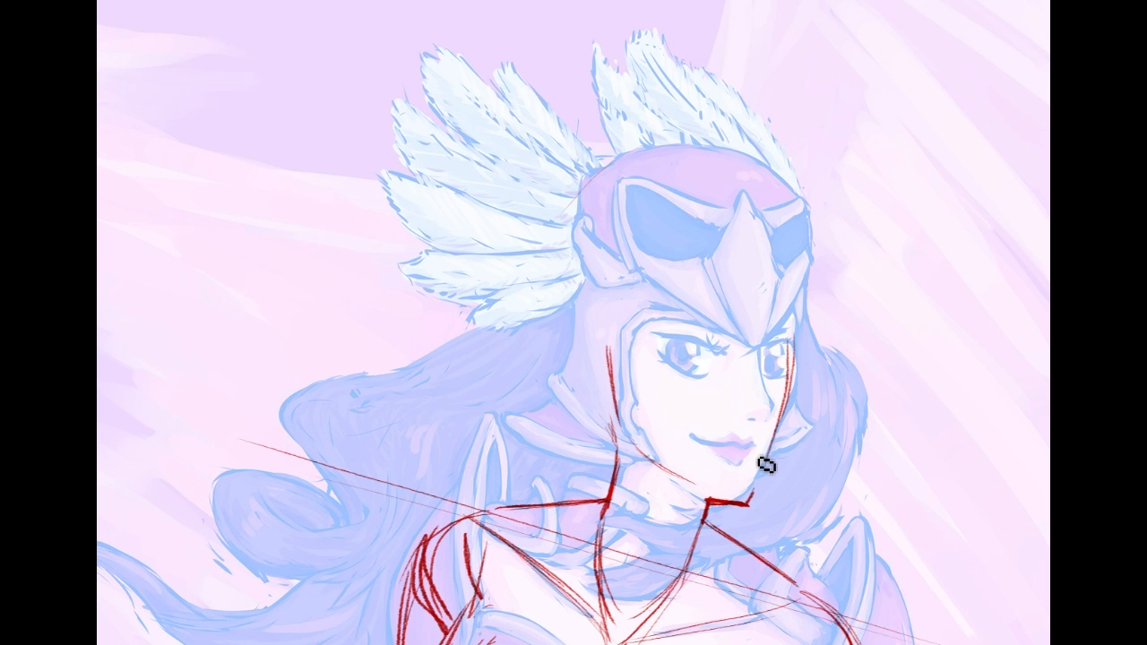
pyautogui.moveTo(798, 285); pyautogui.dragTo(751, 484)
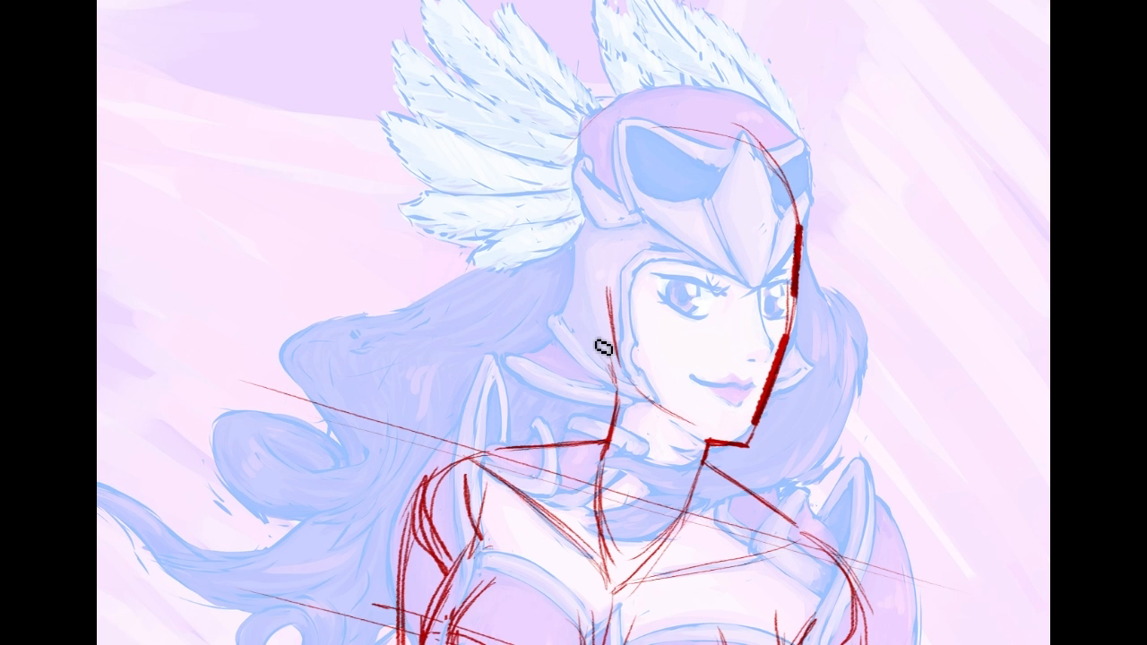
# Step: Draw the rounded skull from the forehead over the crown and down the back of the head to the nape
pyautogui.moveTo(584, 319); pyautogui.dragTo(613, 362)
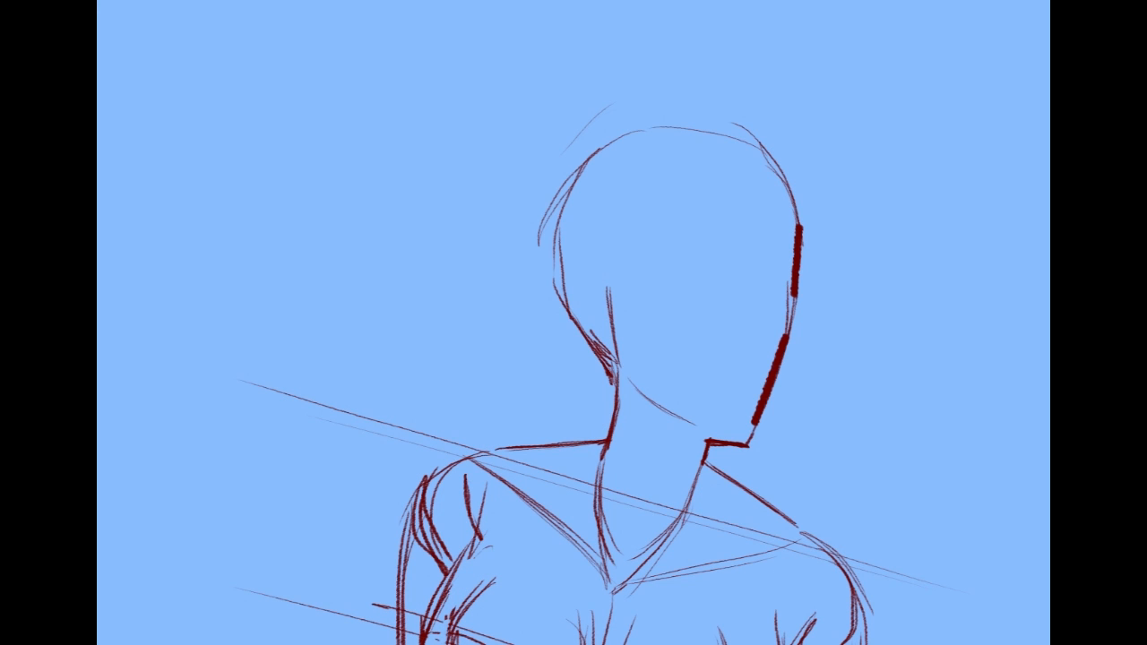
pyautogui.moveTo(592, 352); pyautogui.dragTo(611, 380)
pyautogui.moveTo(803, 255); pyautogui.dragTo(566, 174)
pyautogui.moveTo(555, 213)
pyautogui.mouseDown()
pyautogui.moveTo(588, 167)
pyautogui.moveTo(566, 341)
pyautogui.mouseUp()
pyautogui.moveTo(549, 244); pyautogui.dragTo(569, 317)
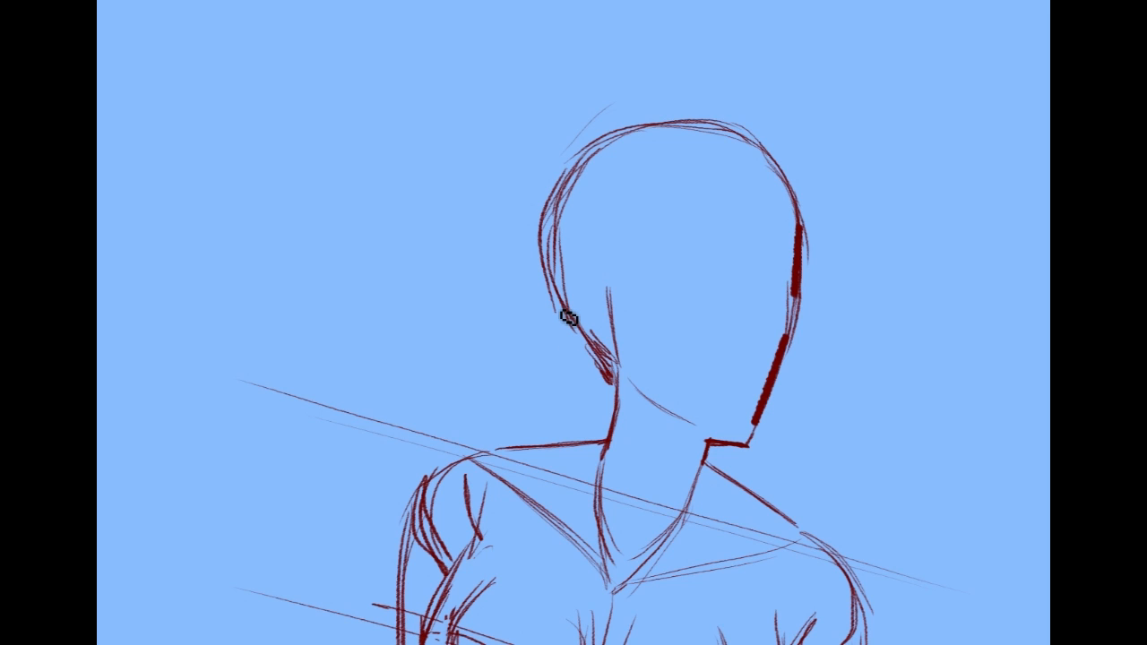
pyautogui.moveTo(548, 262); pyautogui.dragTo(618, 385)
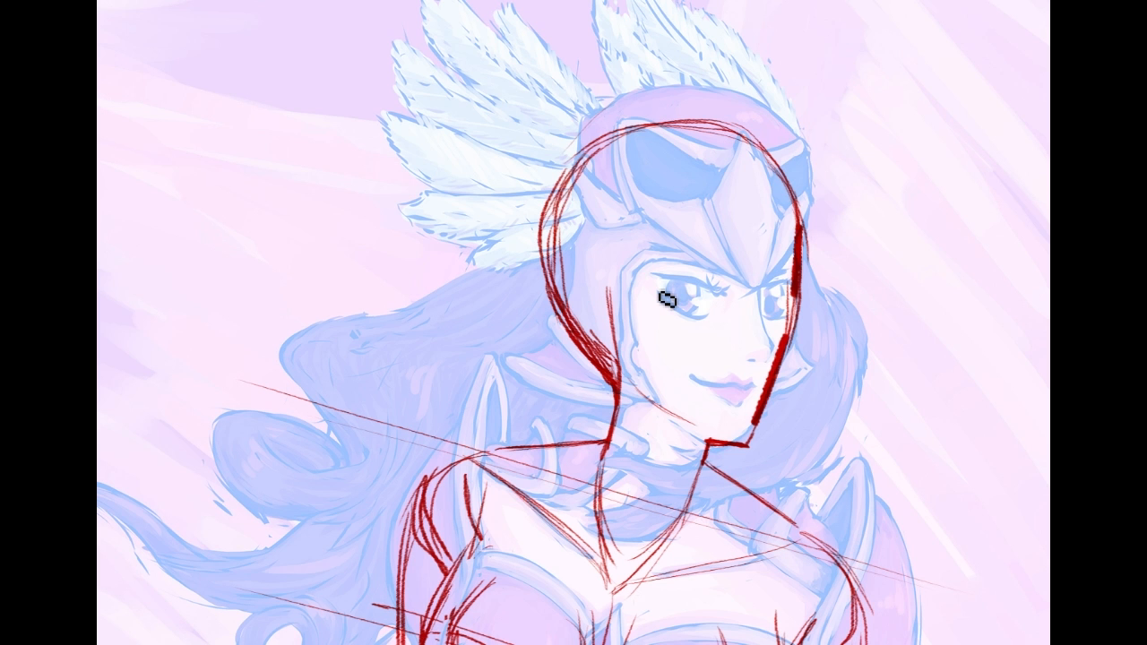
# Step: Add the eye line, brow line, hairline mark and vertical centre line on the face, and outline the side plane at the temple
pyautogui.moveTo(658, 288); pyautogui.dragTo(796, 301)
pyautogui.moveTo(758, 258); pyautogui.dragTo(751, 352)
pyautogui.moveTo(795, 238); pyautogui.dragTo(655, 248)
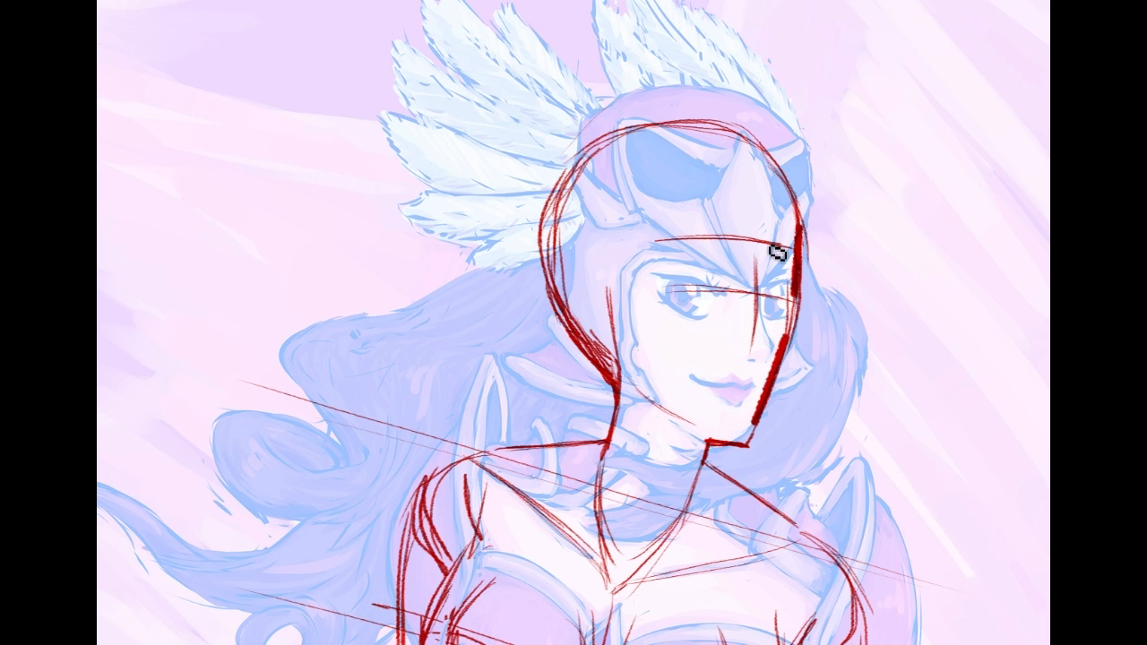
pyautogui.moveTo(778, 252); pyautogui.dragTo(748, 244)
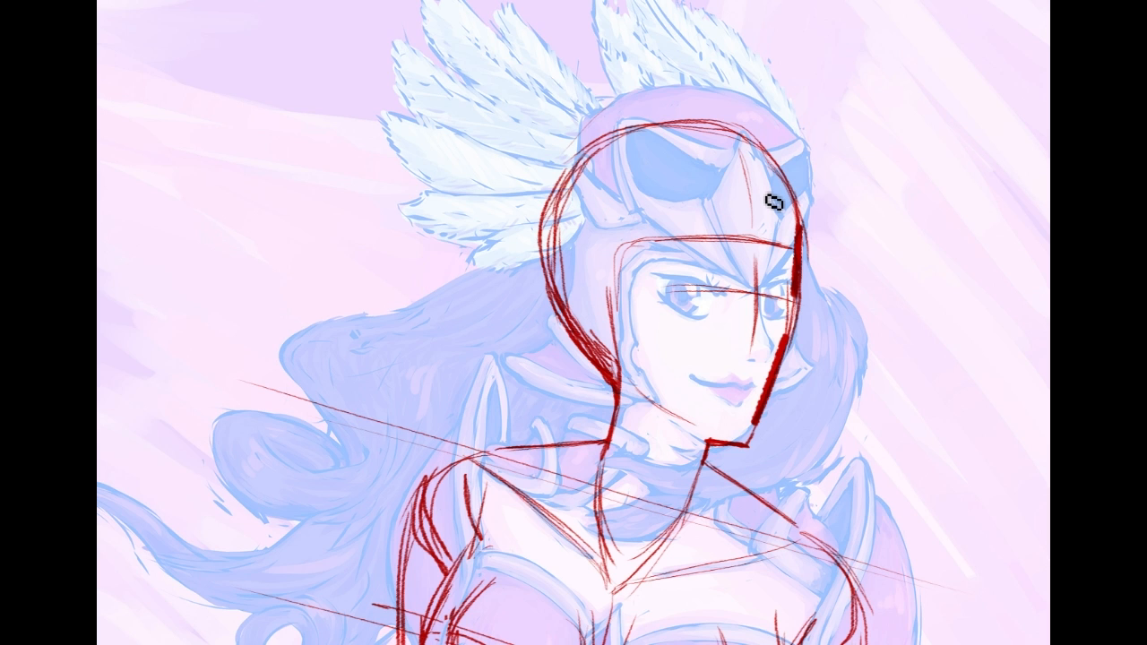
pyautogui.moveTo(776, 186); pyautogui.dragTo(701, 185)
pyautogui.moveTo(623, 229); pyautogui.dragTo(574, 184)
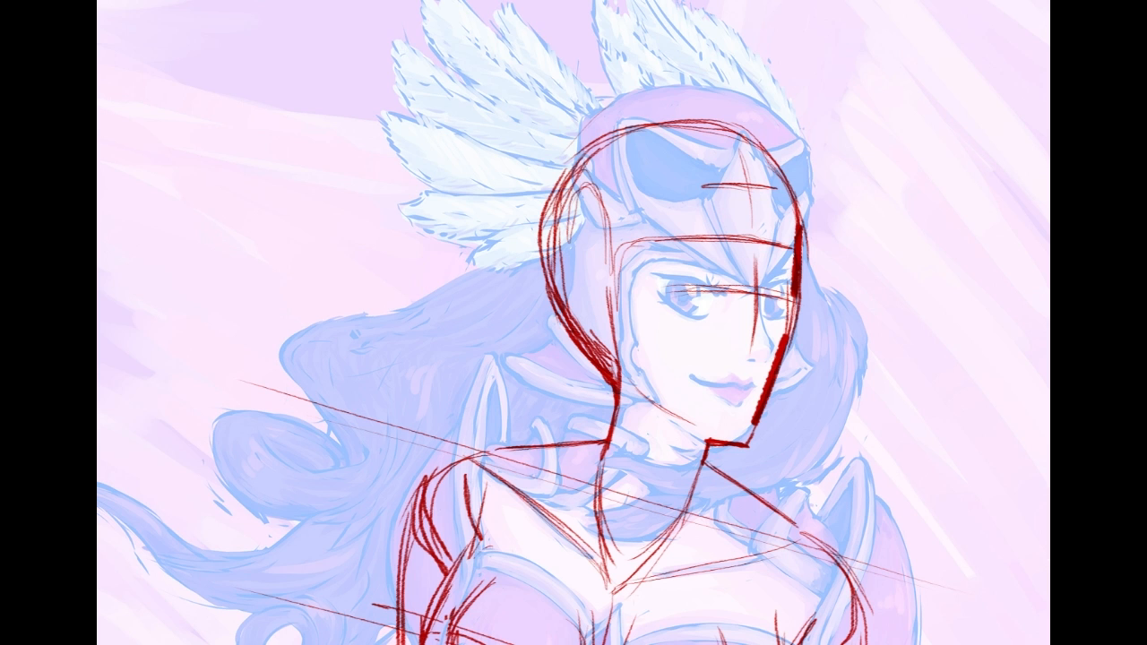
# Step: Mark the base of the nose and draw the smiling mouth line with upper and lower lips
pyautogui.moveTo(750, 292); pyautogui.dragTo(750, 360)
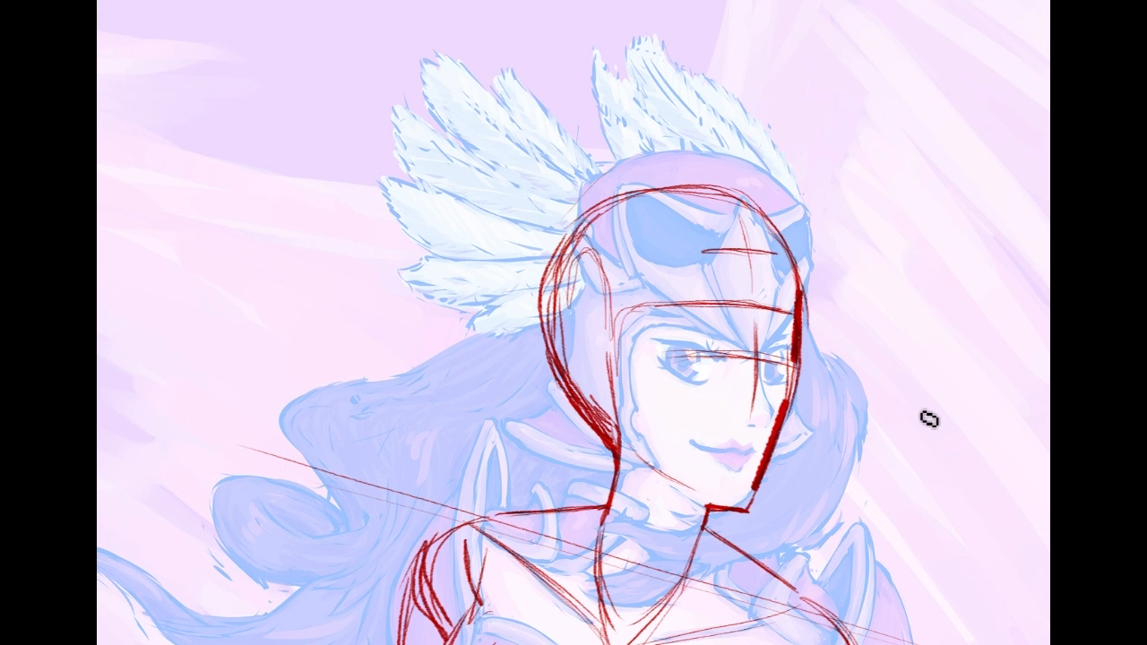
pyautogui.moveTo(929, 419); pyautogui.dragTo(1042, 372)
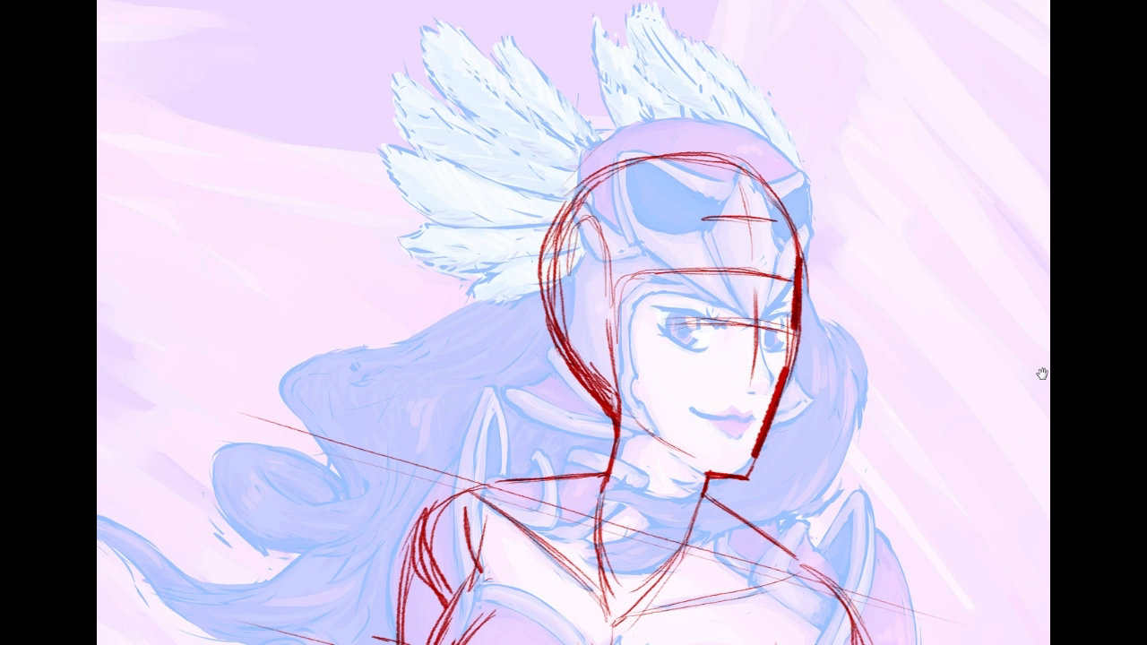
pyautogui.moveTo(1042, 373); pyautogui.dragTo(1042, 380)
pyautogui.moveTo(735, 387); pyautogui.dragTo(760, 388)
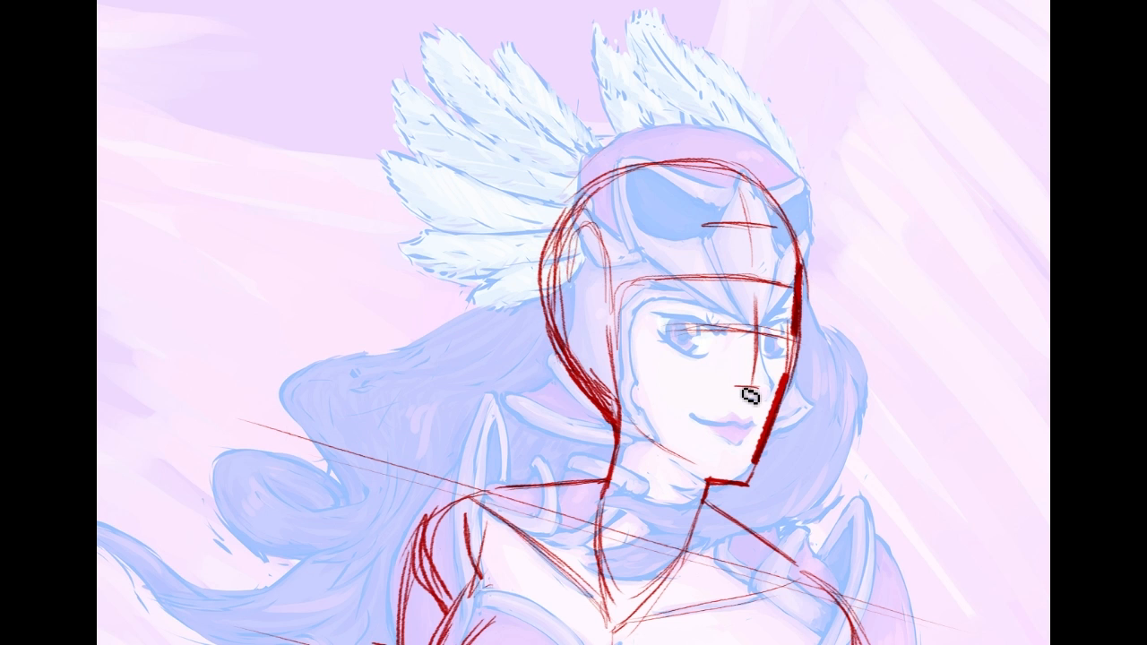
pyautogui.moveTo(722, 422); pyautogui.dragTo(749, 420)
pyautogui.moveTo(690, 415)
pyautogui.mouseDown()
pyautogui.moveTo(756, 428)
pyautogui.moveTo(752, 419)
pyautogui.mouseUp()
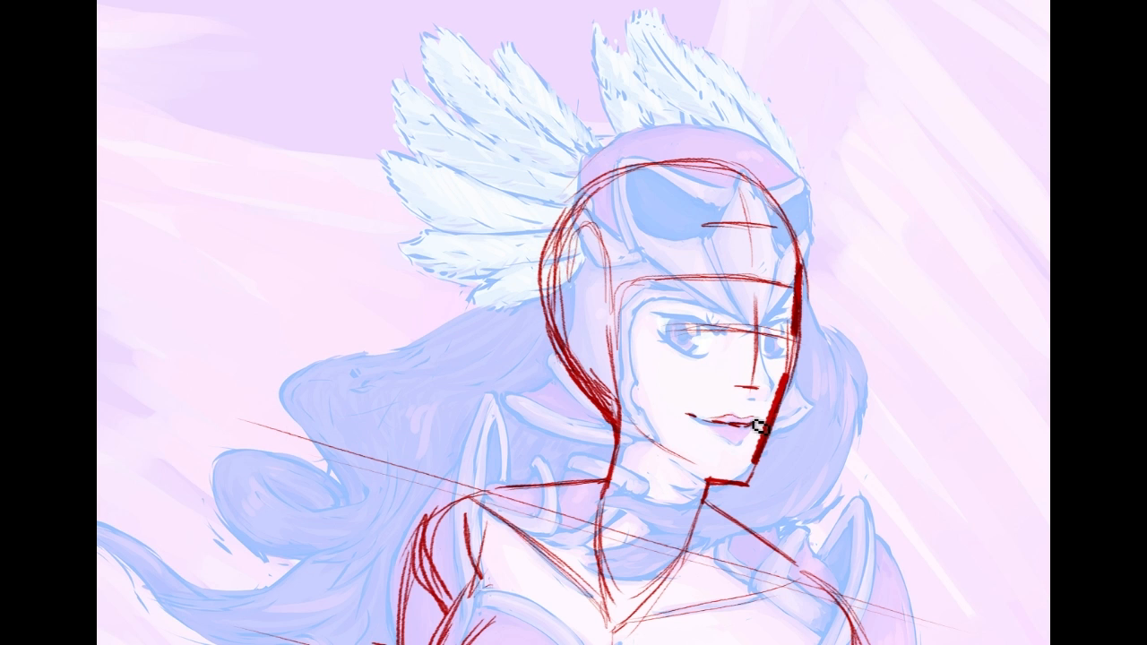
pyautogui.moveTo(758, 426); pyautogui.dragTo(716, 423)
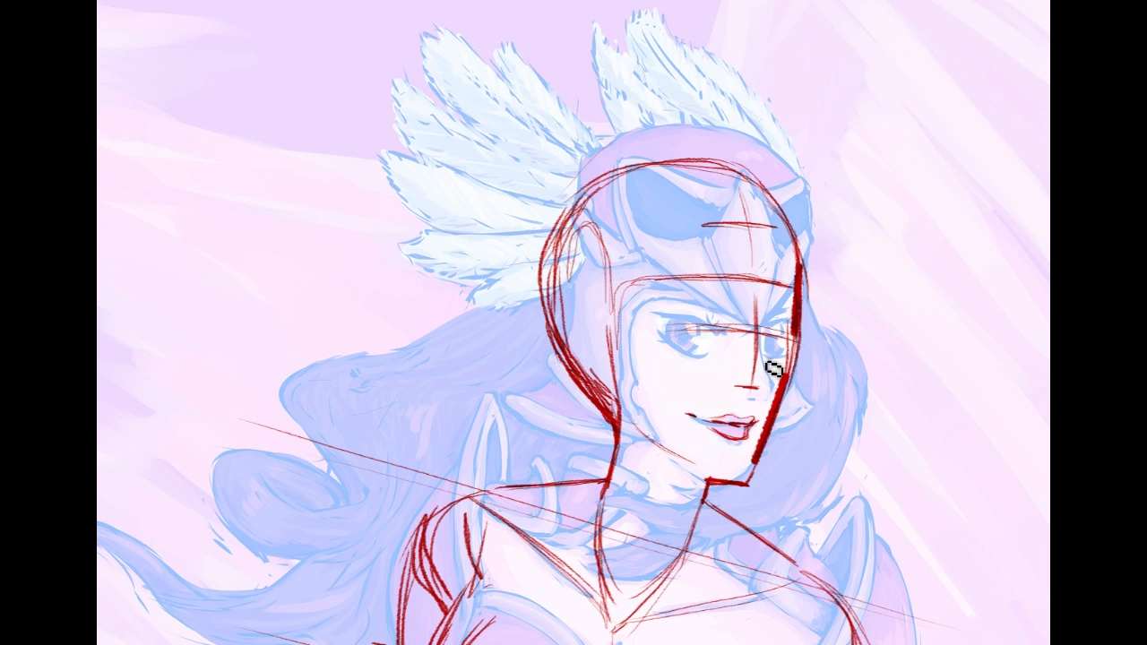
# Step: Draw the bridge and tip of the nose and the arched, frowning eyebrows
pyautogui.moveTo(755, 305); pyautogui.dragTo(777, 380)
pyautogui.moveTo(776, 385); pyautogui.dragTo(748, 388)
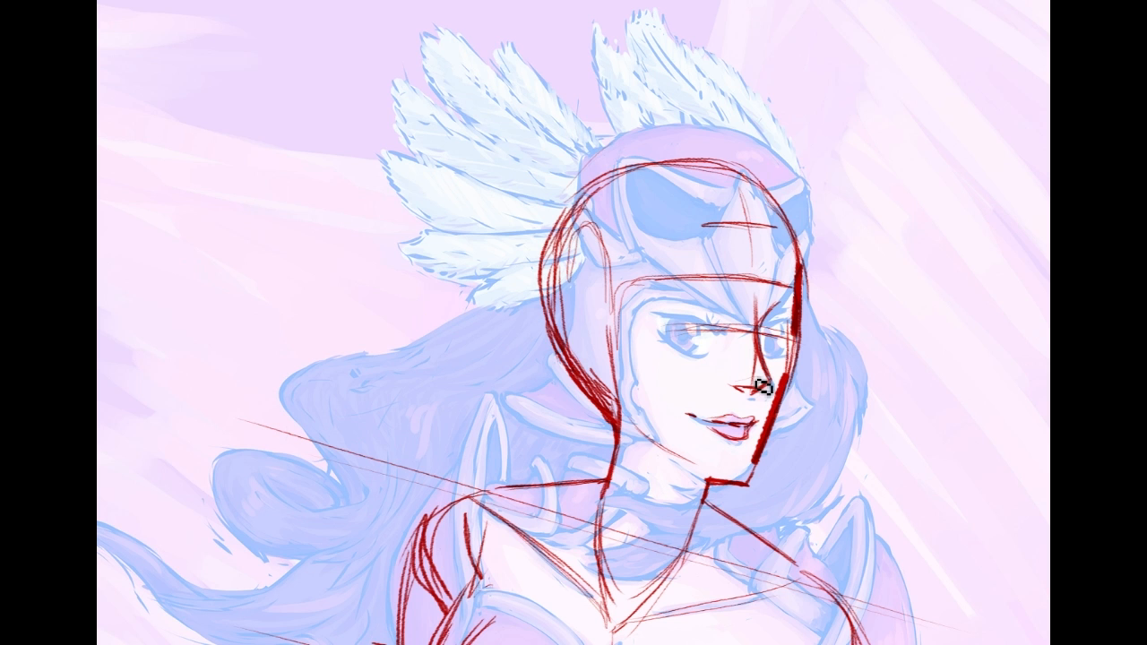
pyautogui.moveTo(666, 294); pyautogui.dragTo(714, 310)
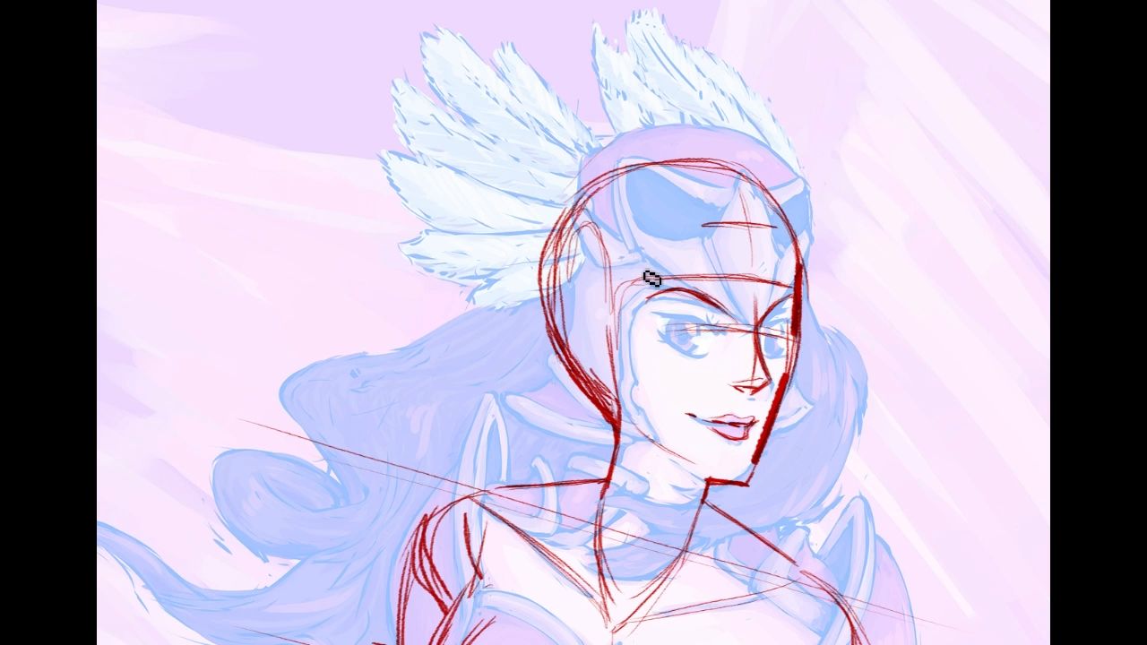
# Step: Draw both eyes with upper and lower lids and round irises, and shade the irises with hatching
pyautogui.moveTo(652, 317); pyautogui.dragTo(717, 326)
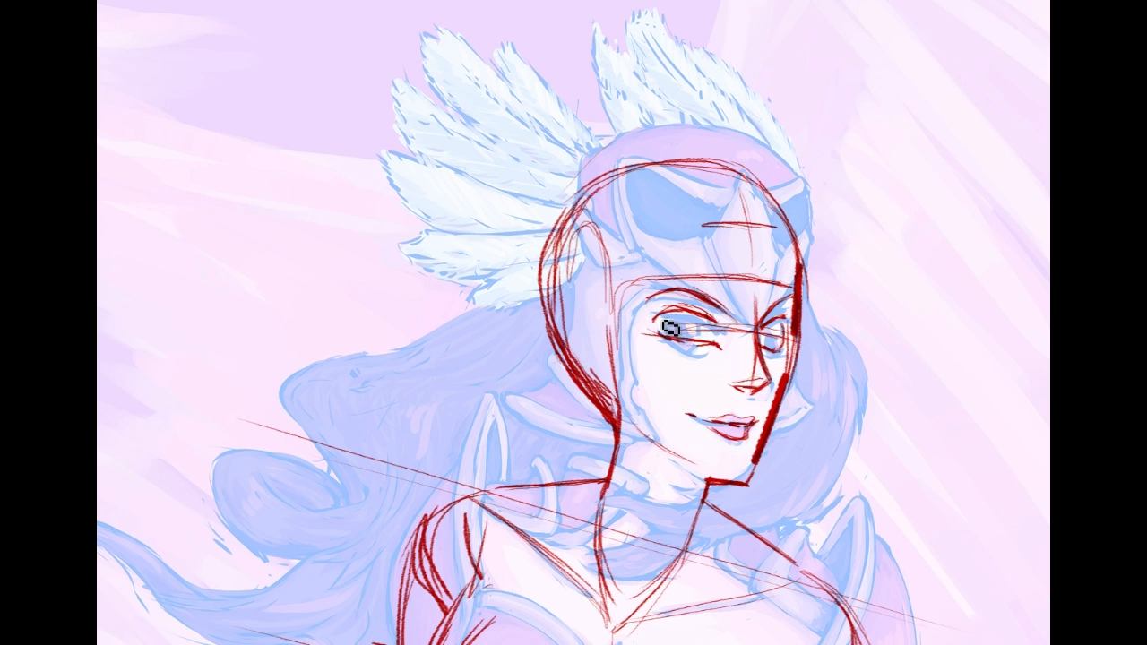
pyautogui.moveTo(670, 328); pyautogui.dragTo(674, 323)
pyautogui.moveTo(776, 351); pyautogui.dragTo(769, 325)
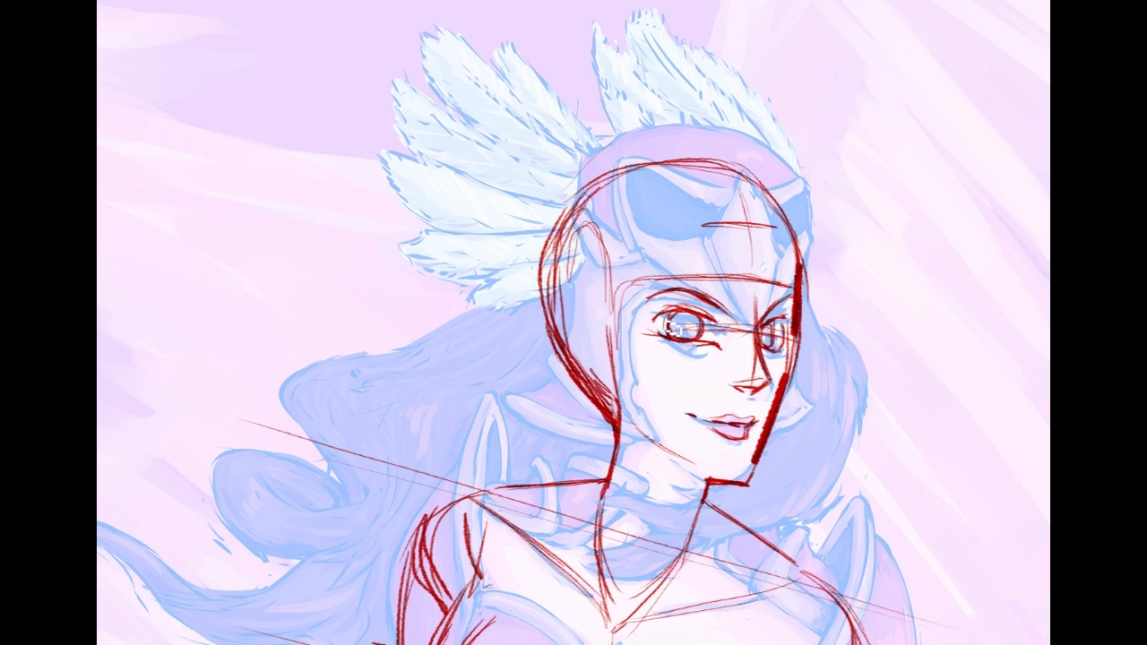
pyautogui.moveTo(672, 328); pyautogui.dragTo(690, 322)
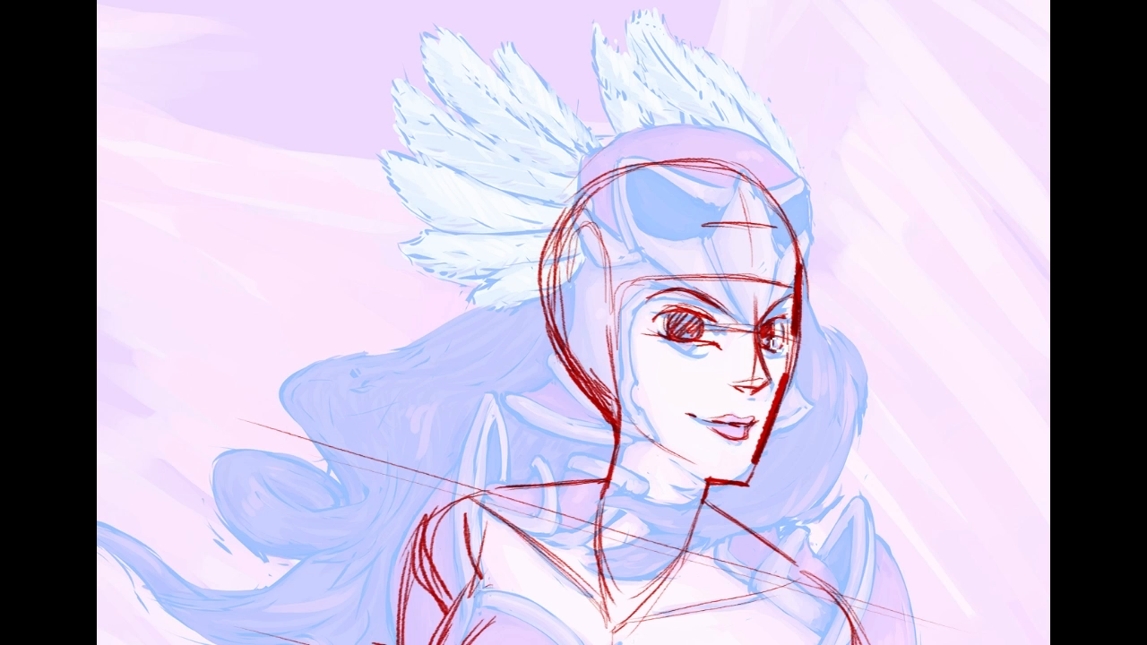
pyautogui.moveTo(773, 339); pyautogui.dragTo(777, 348)
# Step: Reinforce the underside of the chin and both side contours of the neck with heavier strokes
pyautogui.moveTo(676, 448); pyautogui.dragTo(697, 245)
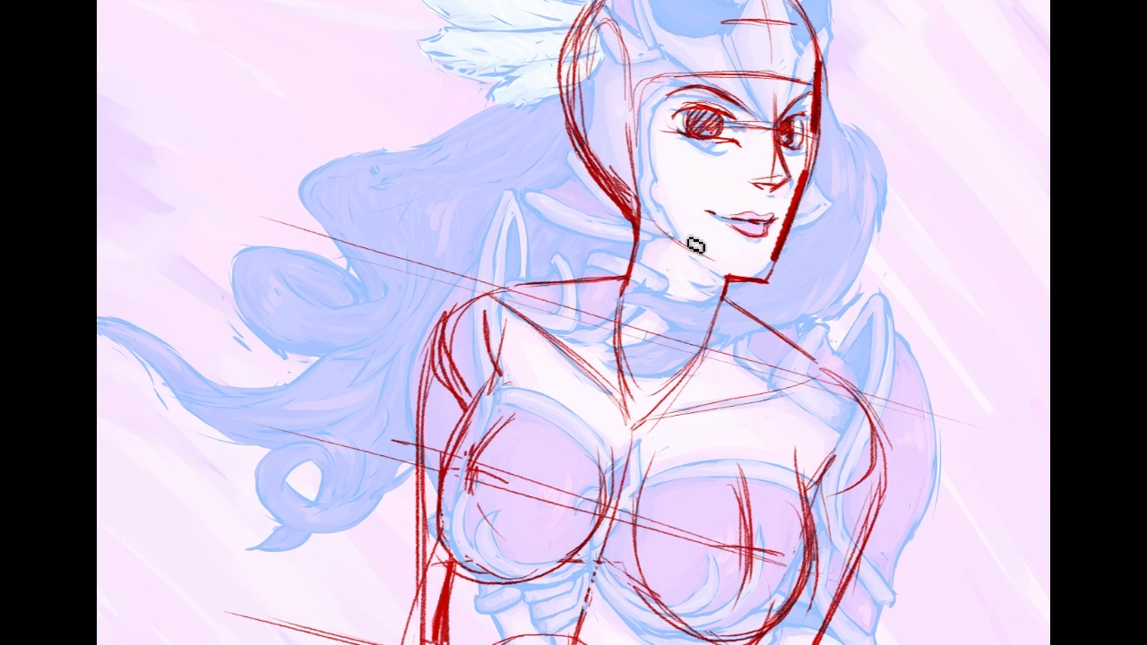
pyautogui.moveTo(696, 244); pyautogui.dragTo(831, 423)
pyautogui.moveTo(905, 452); pyautogui.dragTo(856, 455)
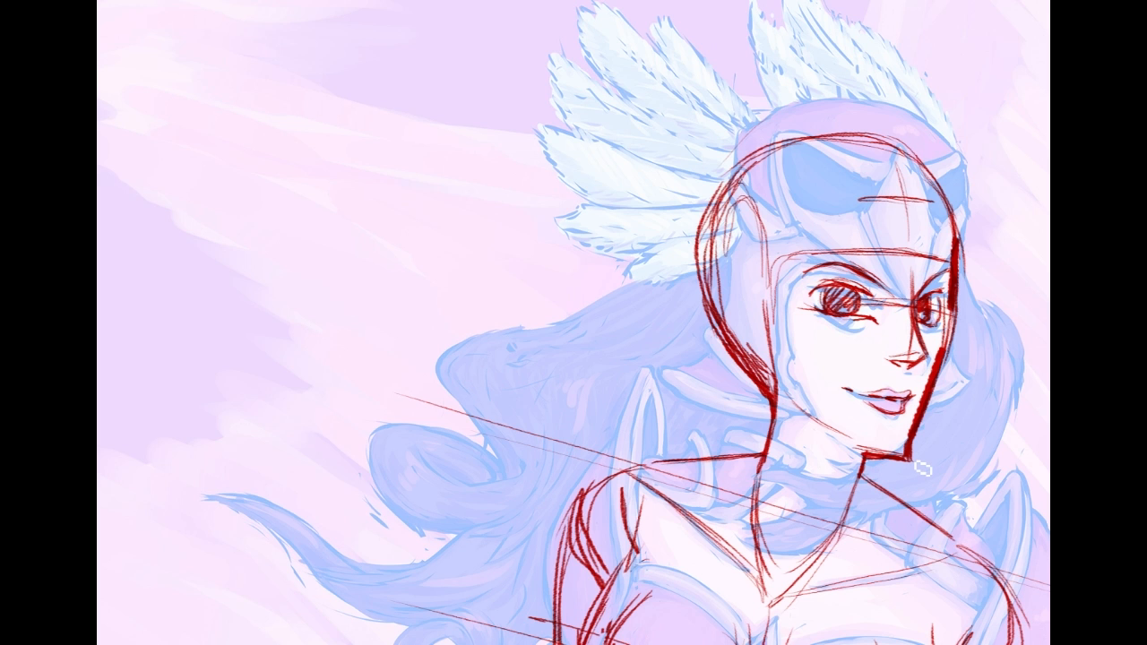
pyautogui.moveTo(767, 466); pyautogui.dragTo(763, 398)
pyautogui.hotkey('ctrl', 'z')
pyautogui.moveTo(764, 468); pyautogui.dragTo(772, 399)
pyautogui.moveTo(866, 459); pyautogui.dragTo(862, 503)
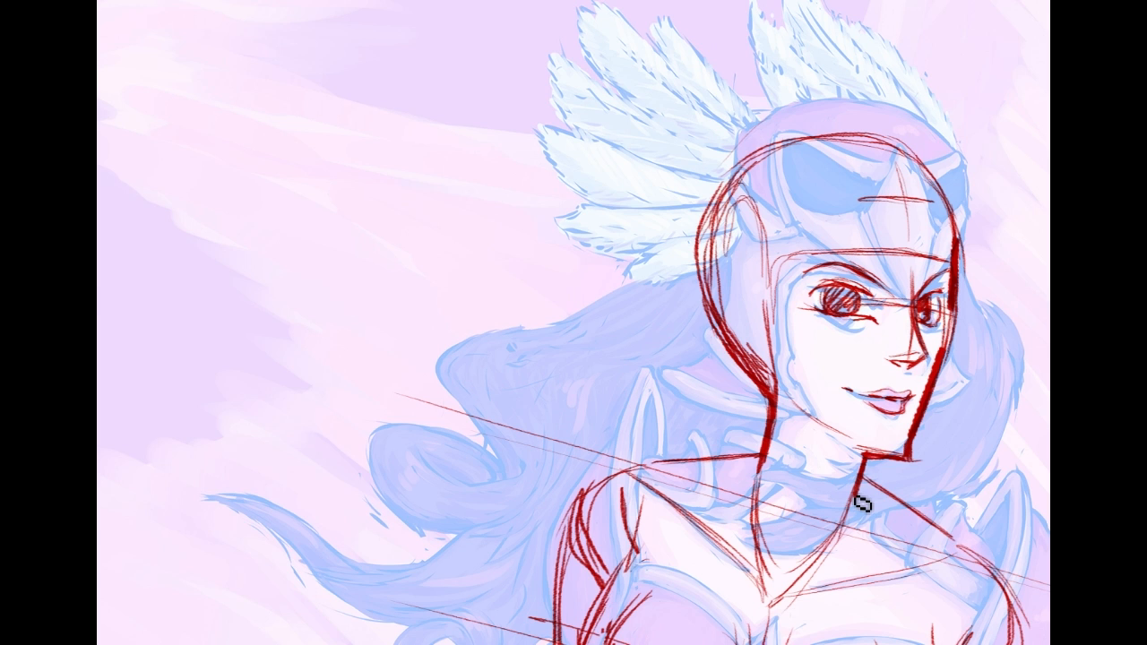
pyautogui.moveTo(860, 504); pyautogui.dragTo(717, 486)
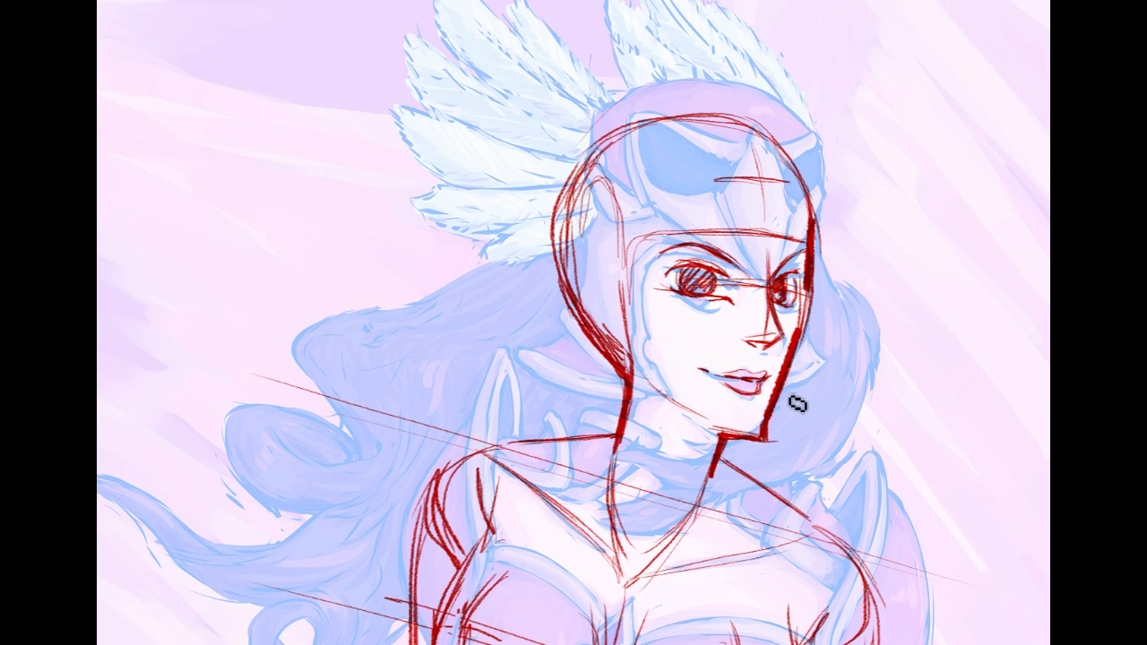
pyautogui.moveTo(778, 401); pyautogui.dragTo(783, 437)
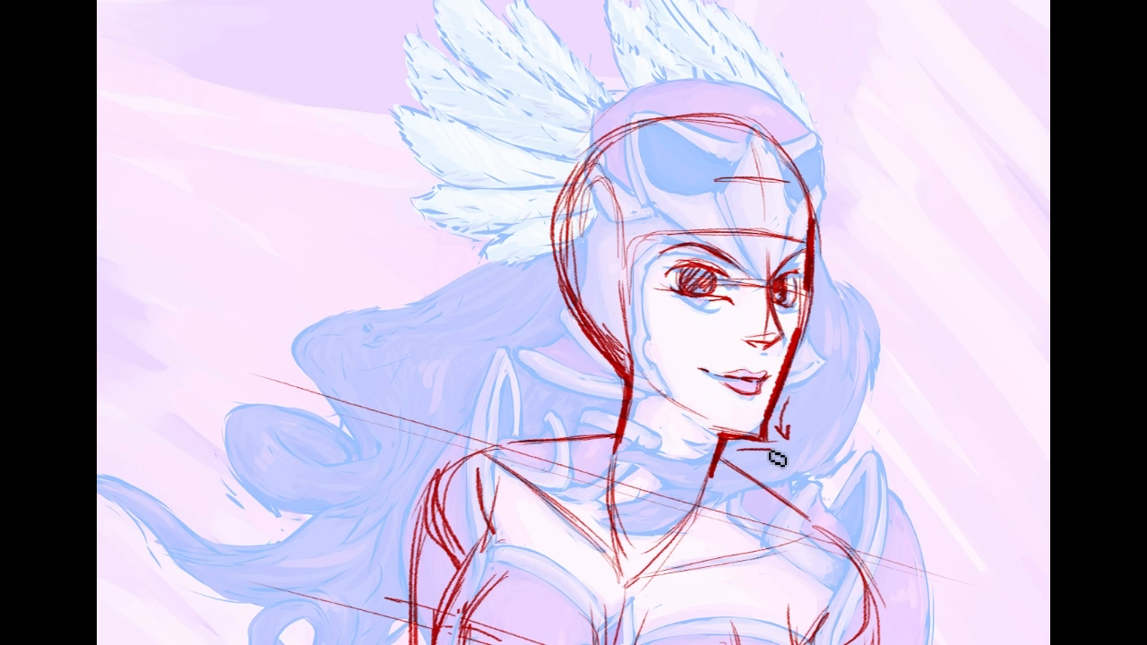
pyautogui.hotkey('ctrl', 'z')
pyautogui.hotkey('ctrl', 'z')
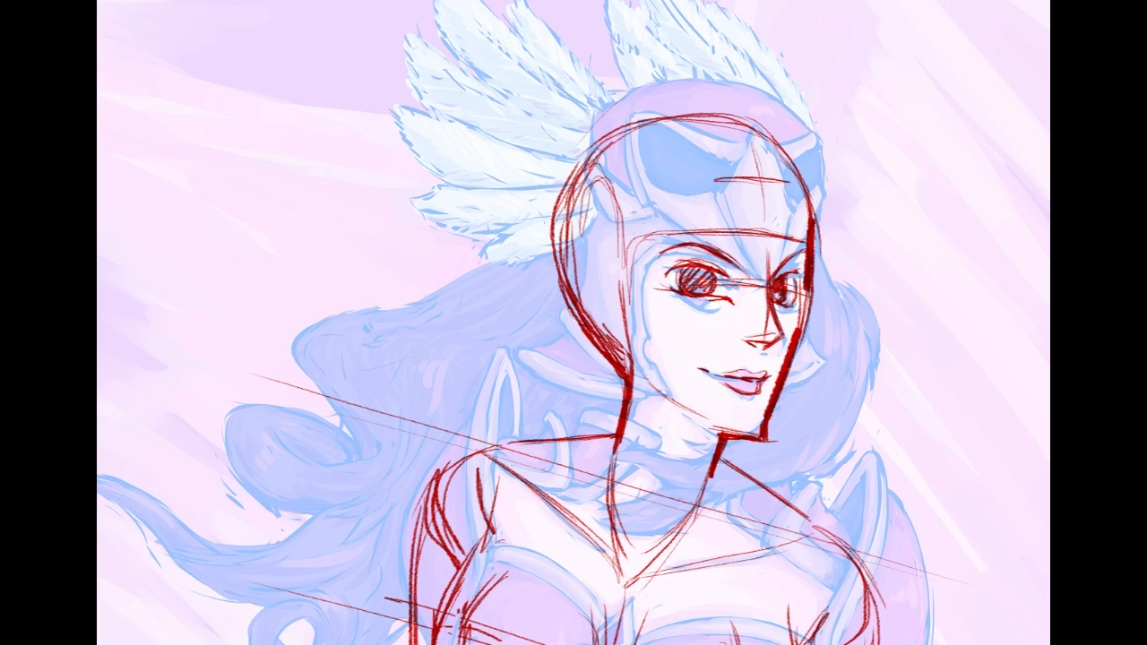
# Step: Reinforce the sloping top lines of both shoulders from the neck outward with heavier red strokes
pyautogui.moveTo(487, 454); pyautogui.dragTo(551, 394)
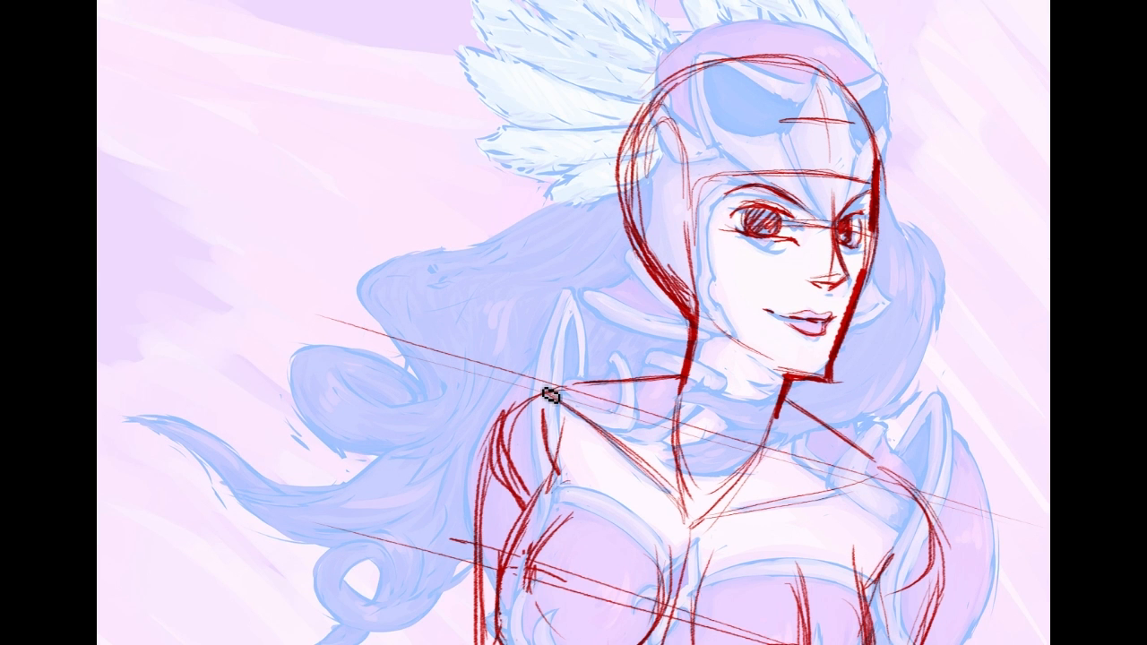
pyautogui.moveTo(543, 398); pyautogui.dragTo(678, 373)
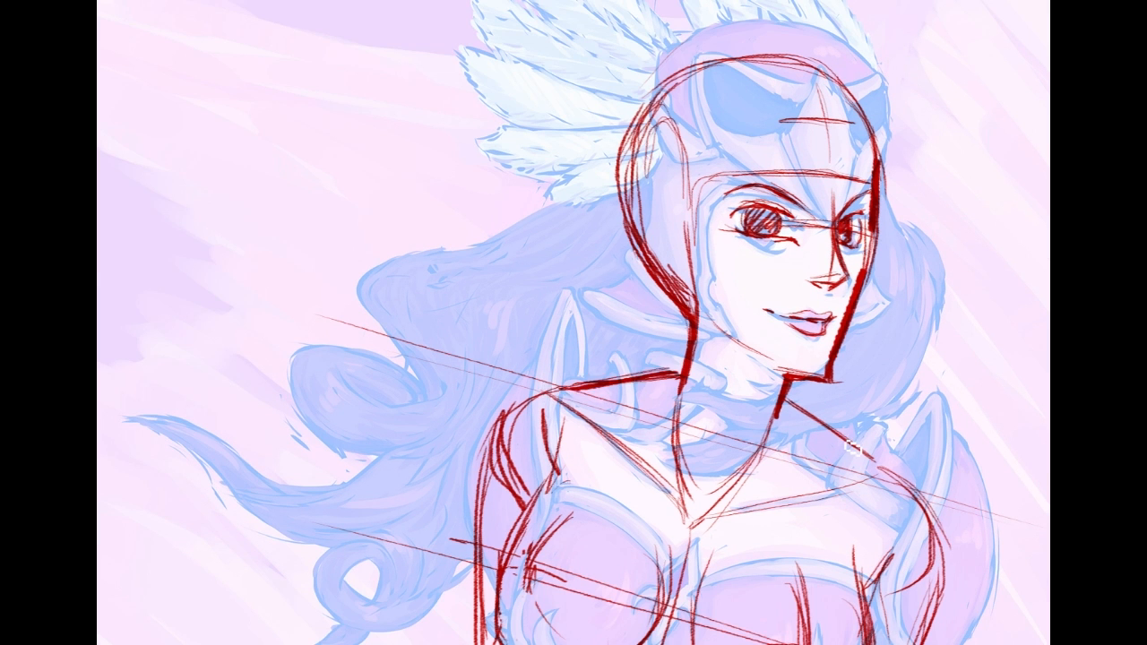
pyautogui.moveTo(789, 402); pyautogui.dragTo(948, 513)
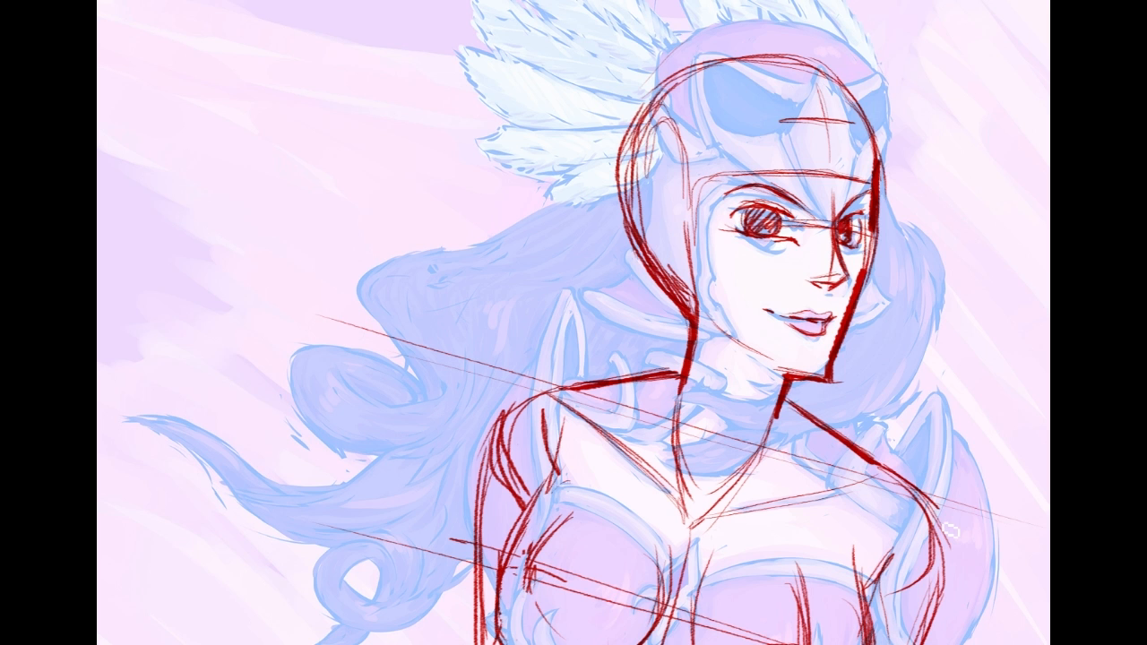
# Step: Draw the helmet's V-shaped brow edge in teal, meeting in a point between the eyebrows
pyautogui.moveTo(951, 531); pyautogui.dragTo(874, 2)
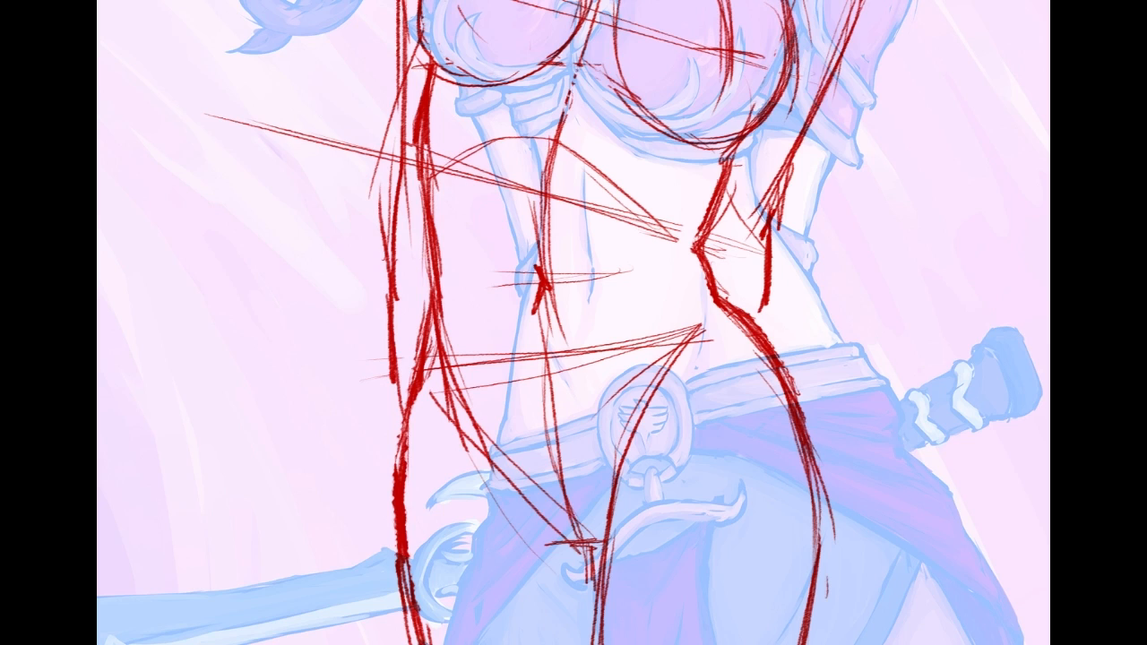
pyautogui.moveTo(573, 27); pyautogui.dragTo(574, 627)
pyautogui.moveTo(769, 414); pyautogui.dragTo(769, 440)
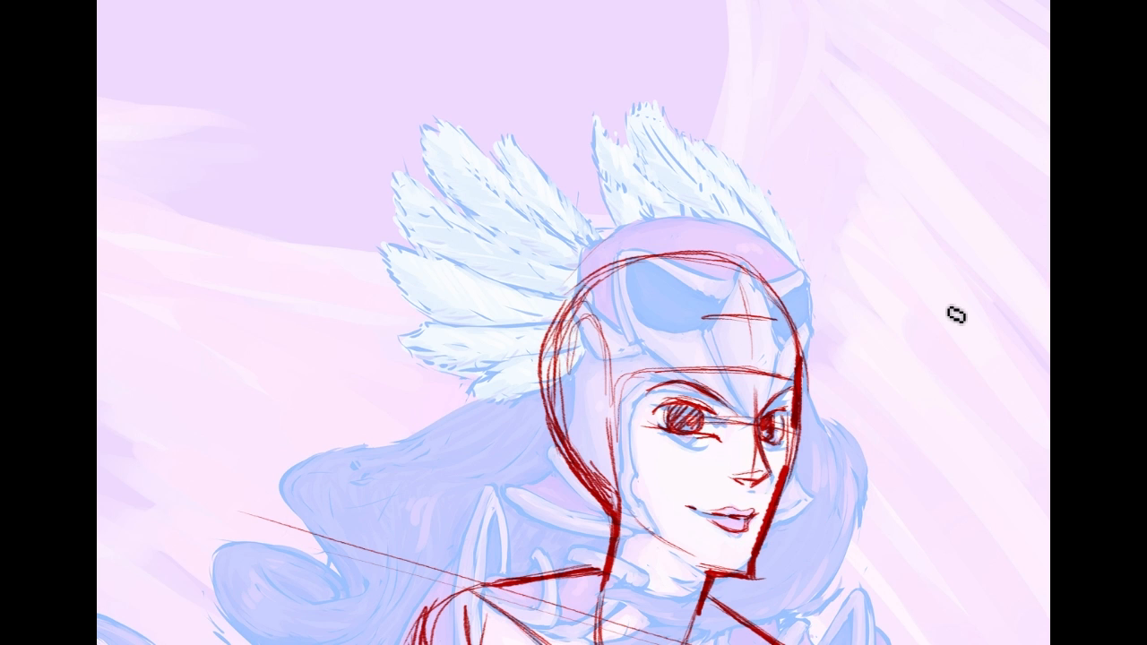
pyautogui.moveTo(956, 314); pyautogui.dragTo(988, 254)
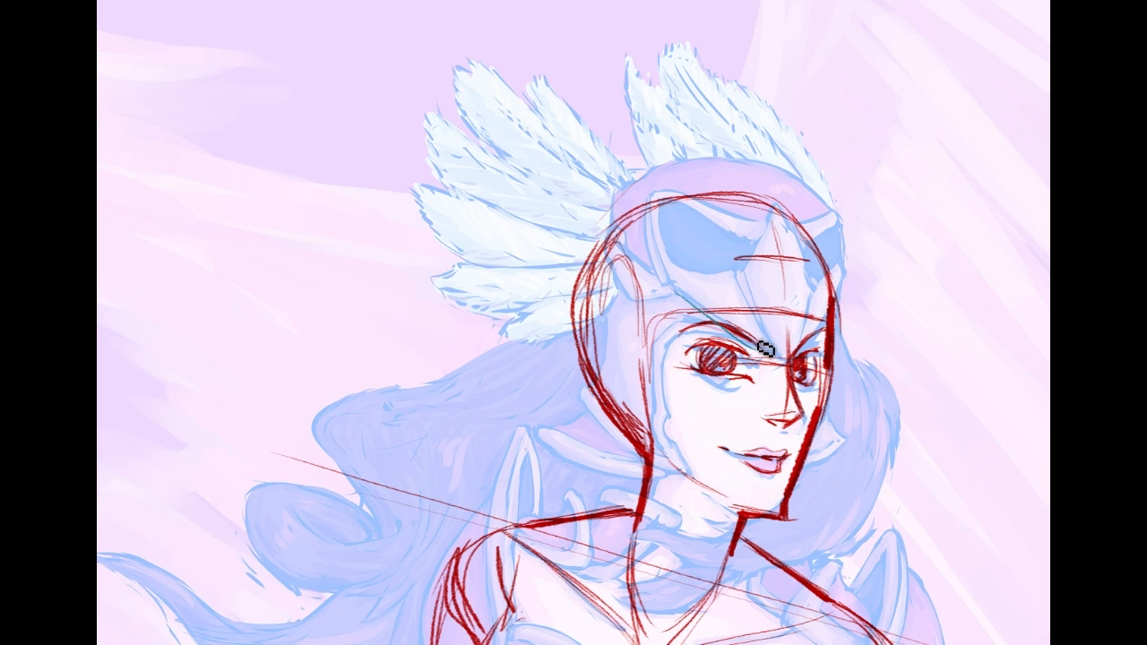
pyautogui.moveTo(682, 296); pyautogui.dragTo(780, 357)
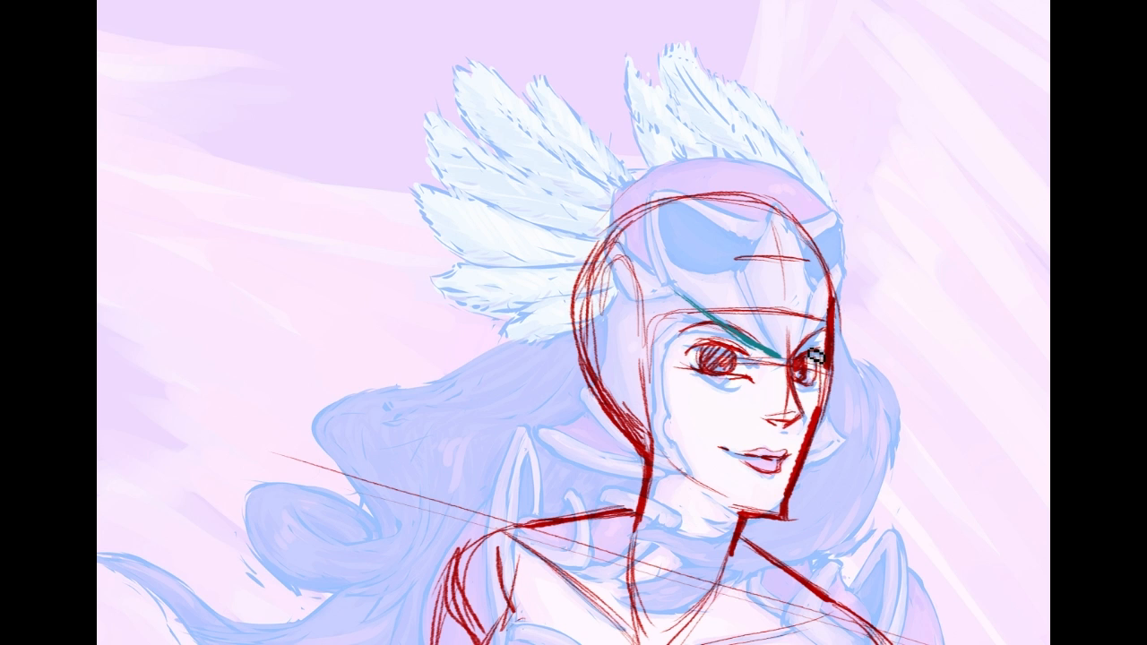
pyautogui.moveTo(784, 356); pyautogui.dragTo(827, 315)
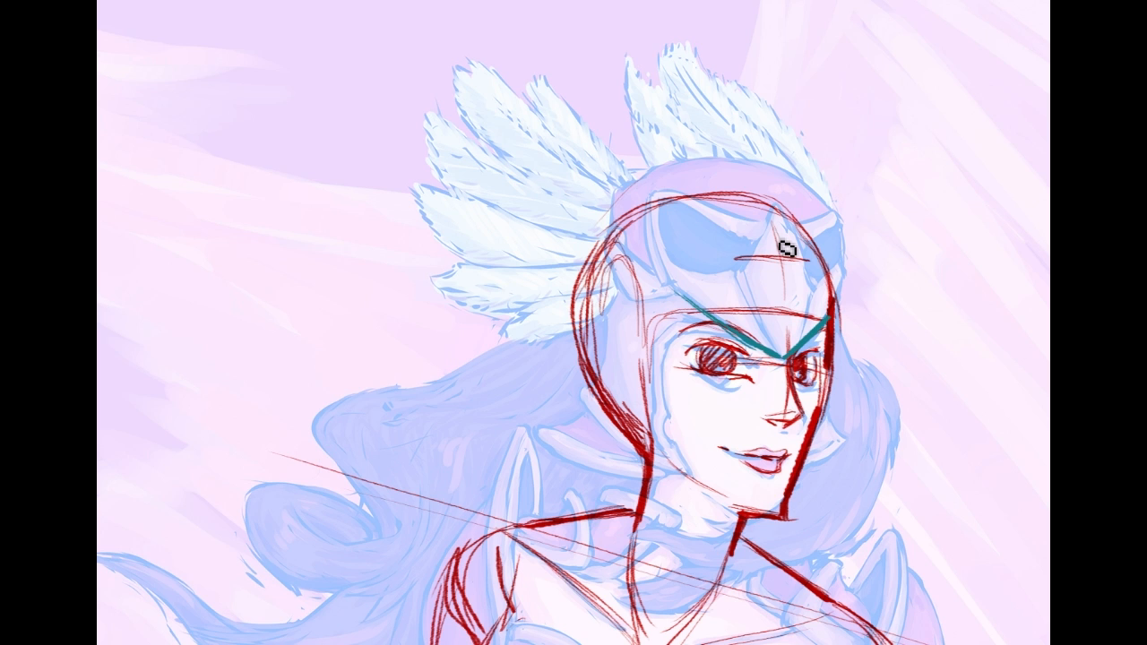
# Step: Draw the elongated diamond crest at the centre of the helmet's forehead in teal and thicken its far edge
pyautogui.moveTo(764, 215); pyautogui.dragTo(790, 305)
pyautogui.moveTo(793, 252); pyautogui.dragTo(779, 348)
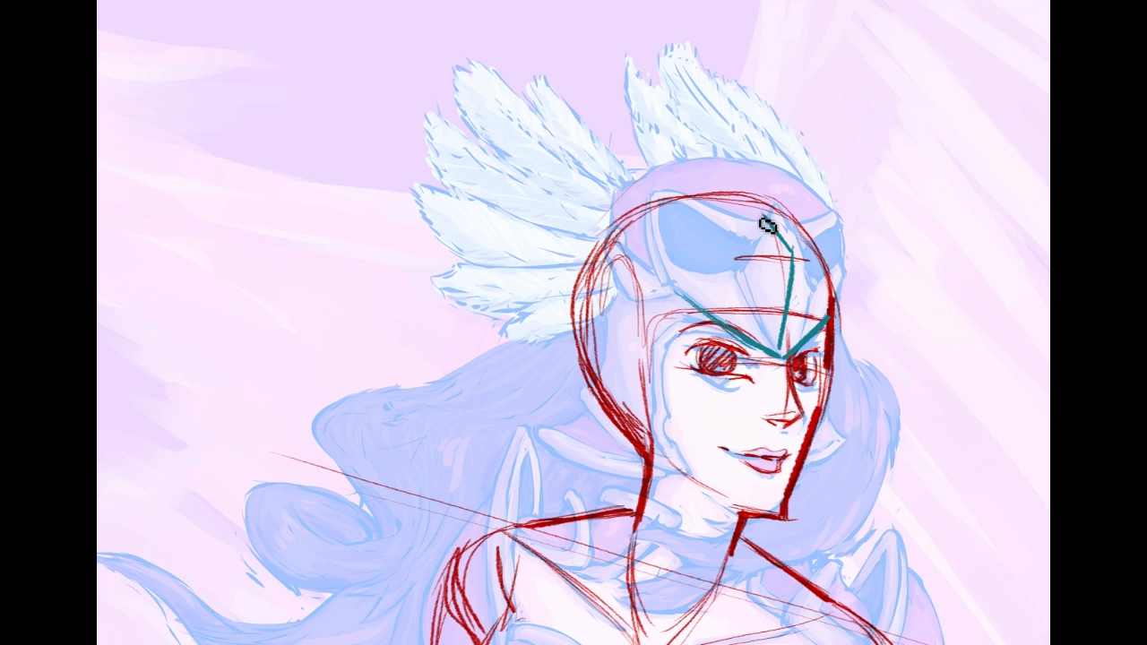
pyautogui.moveTo(768, 222); pyautogui.dragTo(776, 344)
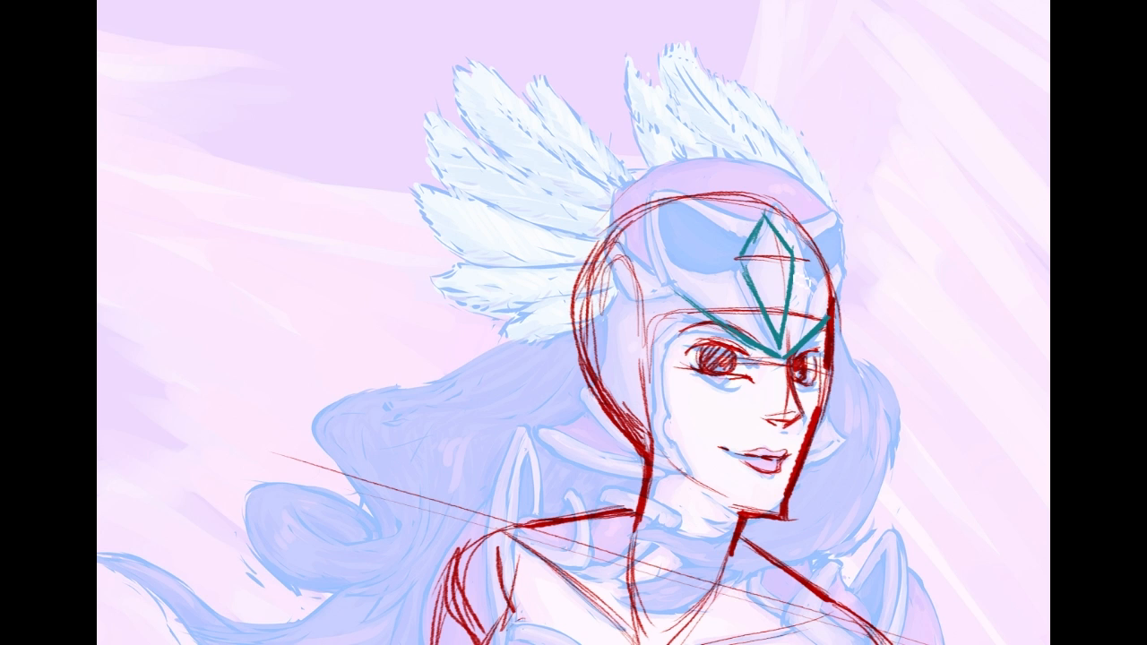
pyautogui.moveTo(801, 262); pyautogui.dragTo(780, 335)
pyautogui.moveTo(771, 222); pyautogui.dragTo(787, 244)
pyautogui.moveTo(785, 243); pyautogui.dragTo(781, 342)
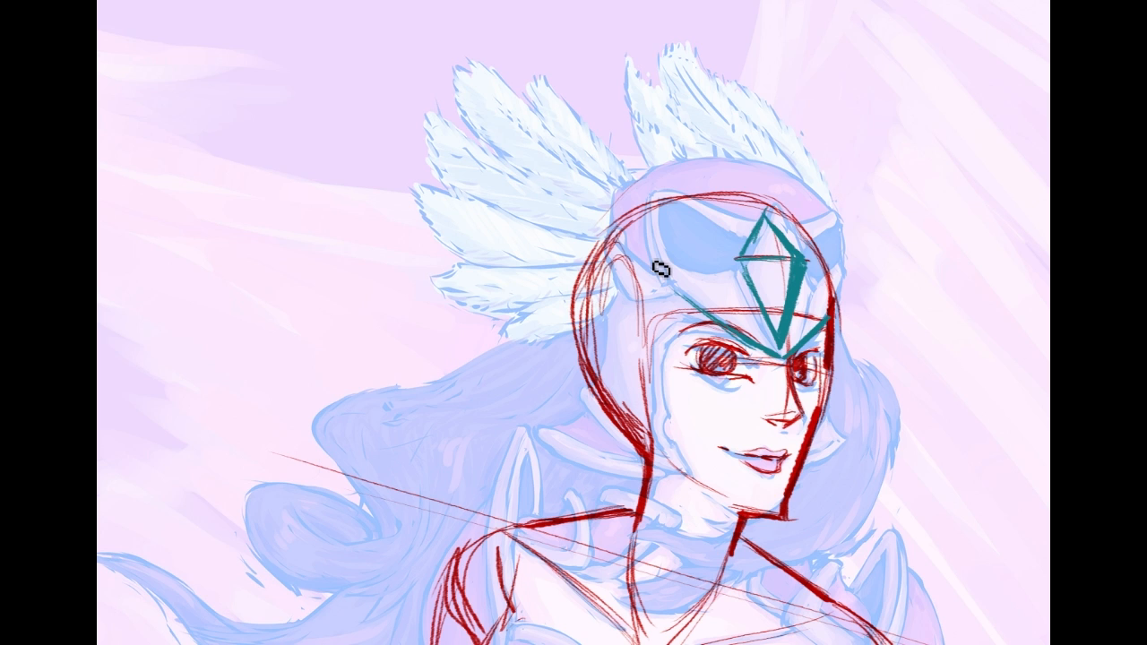
# Step: Outline the helmet's brow plate in teal on both sides of the diamond crest, including its outer side edges
pyautogui.moveTo(660, 269); pyautogui.dragTo(757, 231)
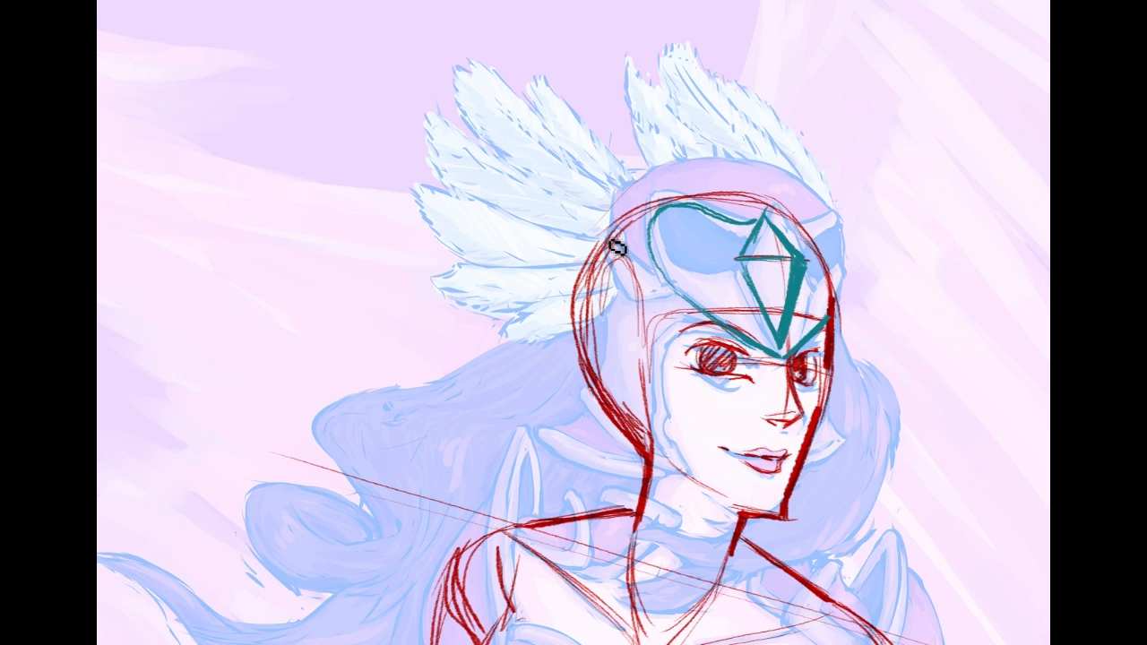
pyautogui.moveTo(638, 208); pyautogui.dragTo(660, 309)
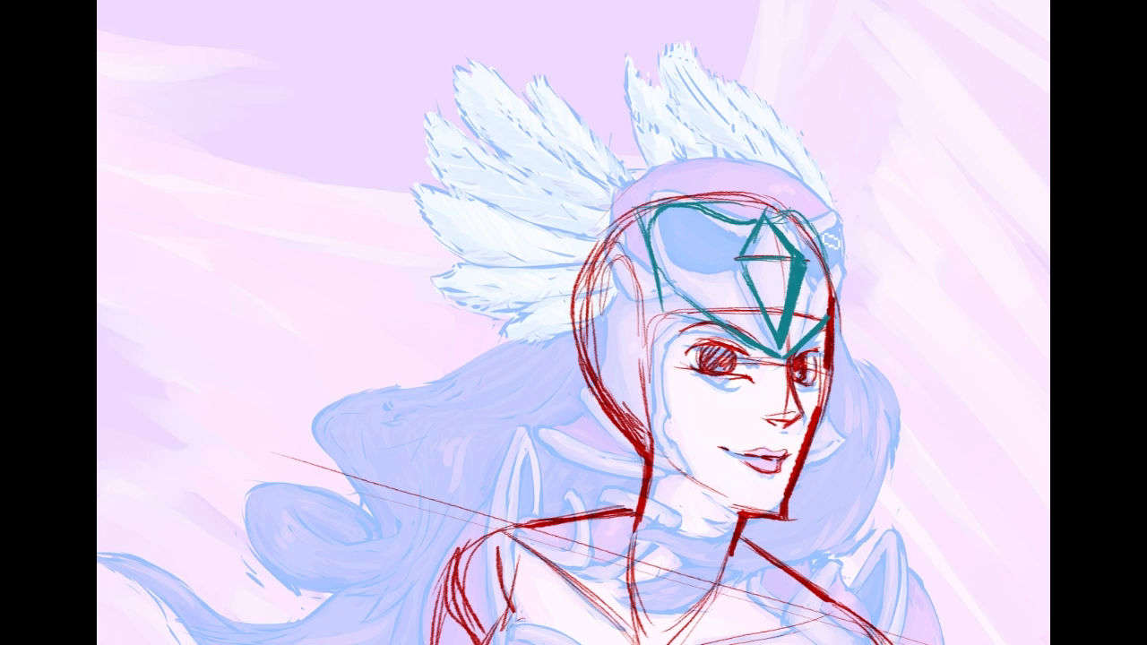
pyautogui.moveTo(812, 215); pyautogui.dragTo(830, 316)
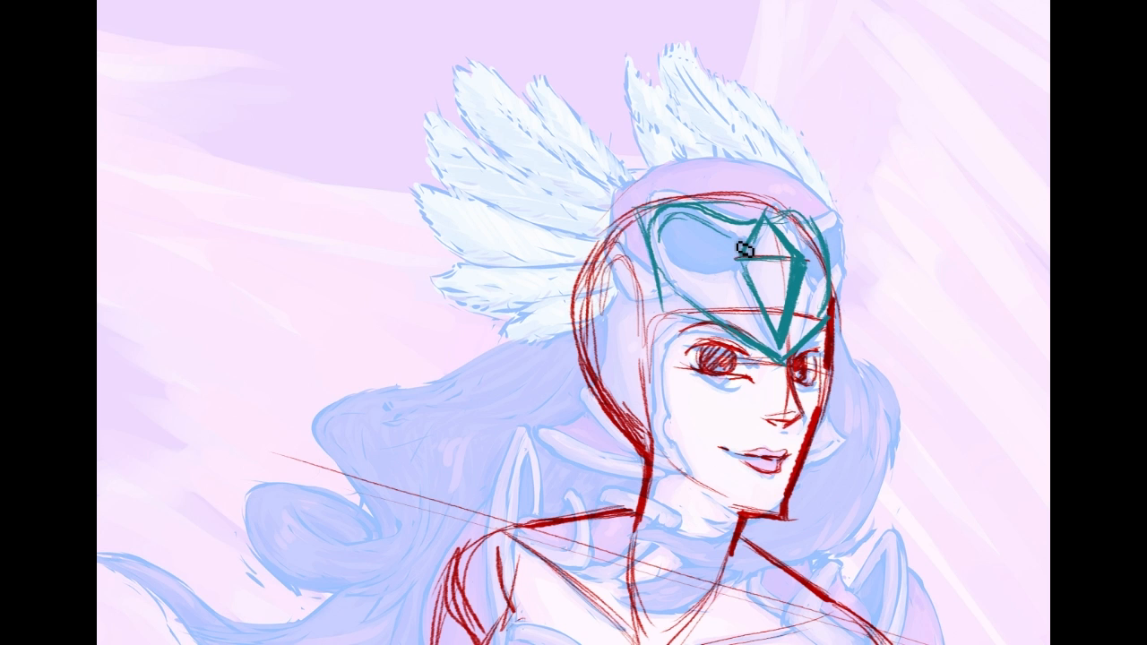
# Step: Fill both dark eye shapes on the brow plate with dense teal hatching and strengthen the plate's upper rim
pyautogui.moveTo(744, 250); pyautogui.dragTo(736, 276)
pyautogui.moveTo(737, 276)
pyautogui.mouseDown()
pyautogui.moveTo(688, 252)
pyautogui.moveTo(711, 242)
pyautogui.mouseUp()
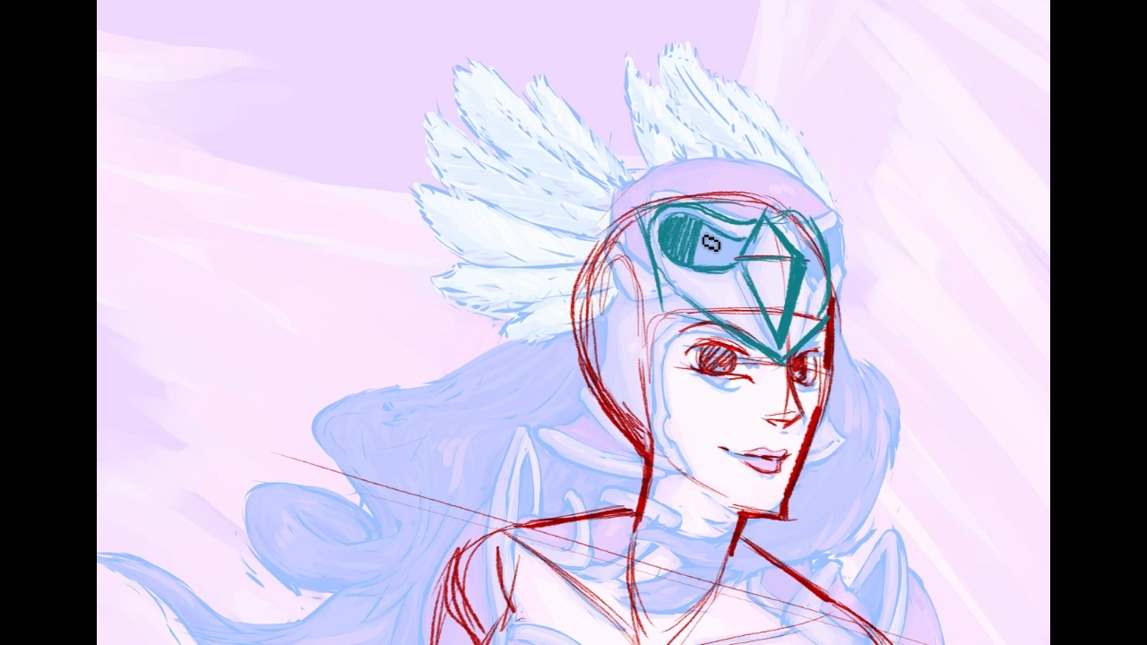
pyautogui.moveTo(711, 243); pyautogui.dragTo(713, 272)
pyautogui.moveTo(800, 235); pyautogui.dragTo(805, 257)
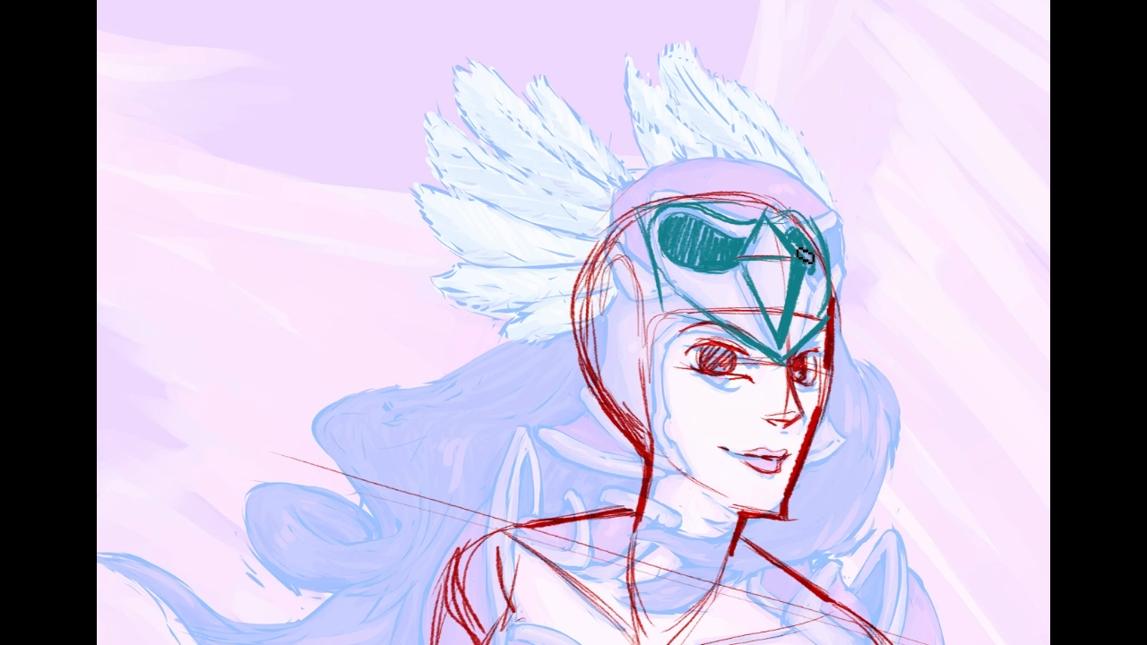
pyautogui.moveTo(804, 257); pyautogui.dragTo(822, 273)
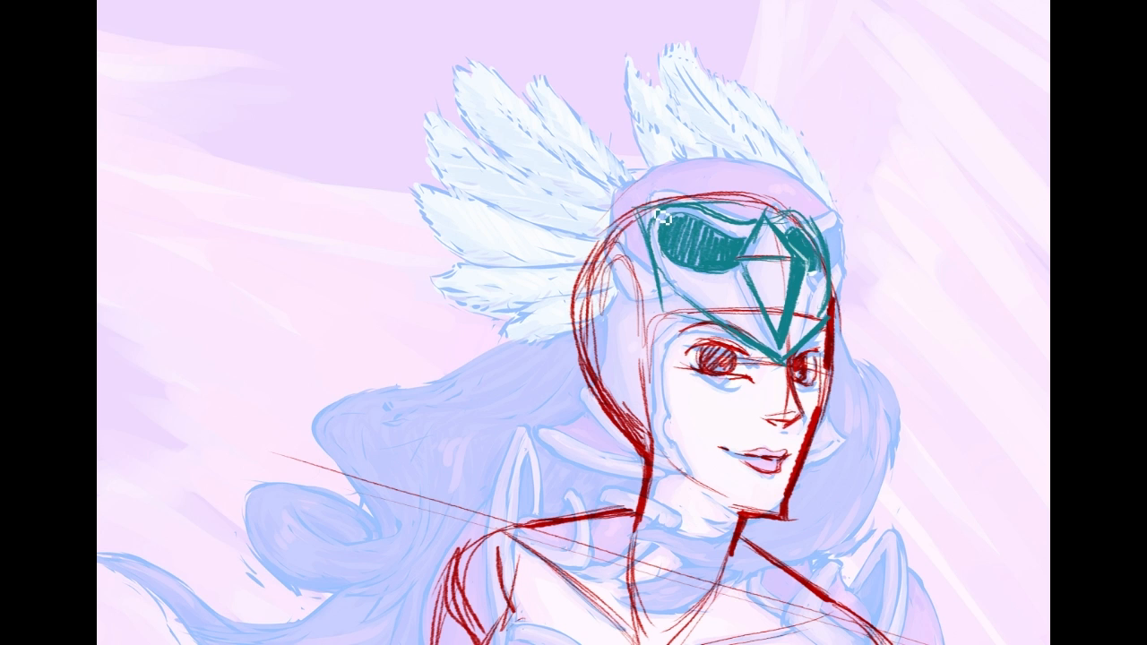
pyautogui.moveTo(658, 216); pyautogui.dragTo(795, 211)
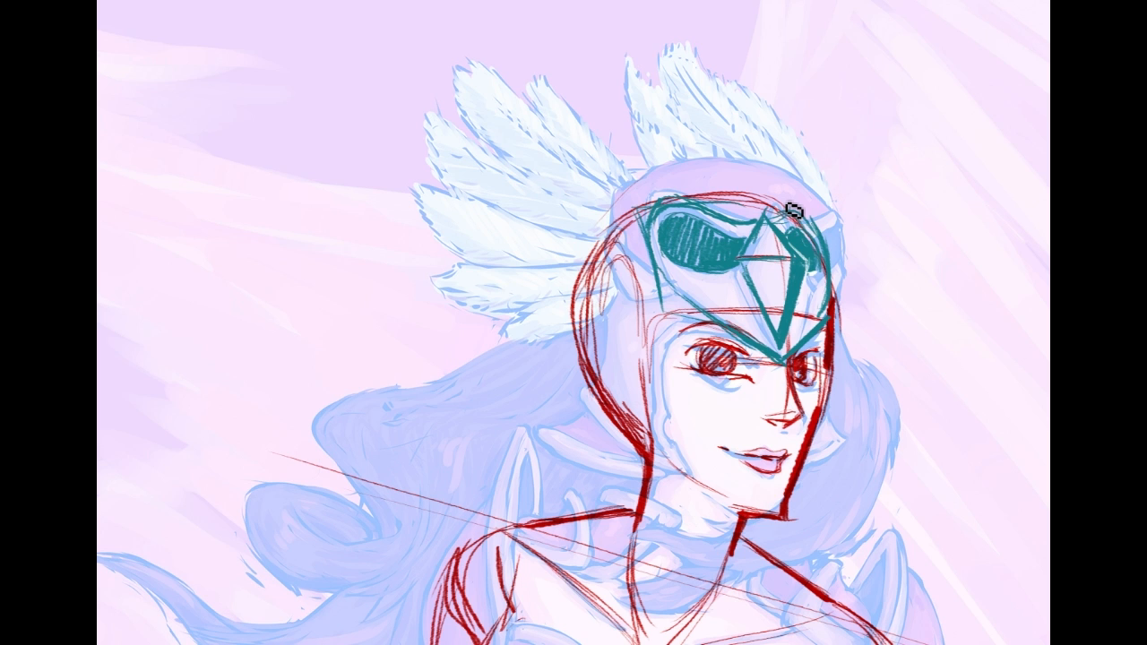
pyautogui.moveTo(794, 210); pyautogui.dragTo(829, 270)
# Step: Draw the helmet's near face opening in teal, curving from above the eye down the notched cheek guard to the jaw
pyautogui.scroll(-1, 818, 268)
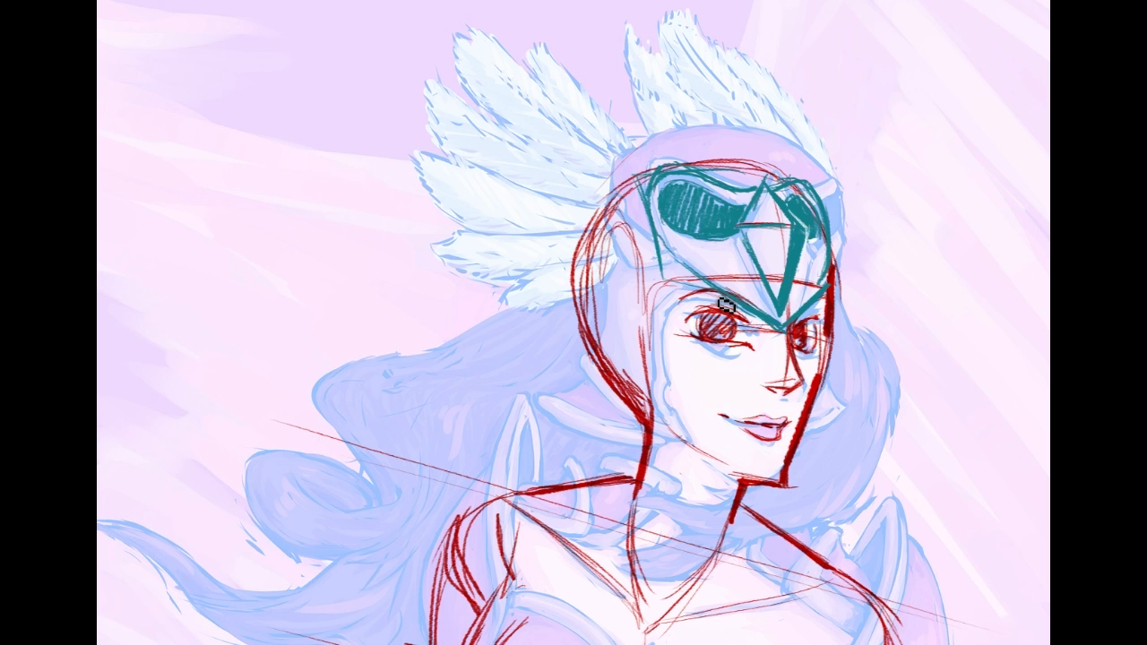
pyautogui.moveTo(726, 306); pyautogui.dragTo(669, 394)
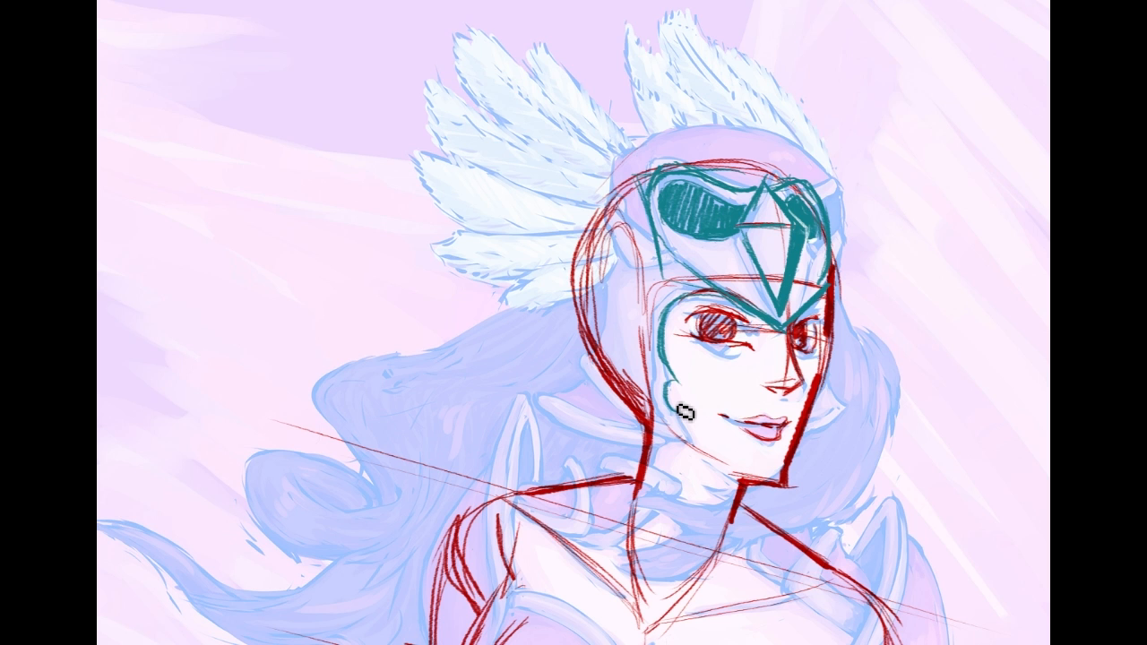
pyautogui.moveTo(675, 405); pyautogui.dragTo(695, 450)
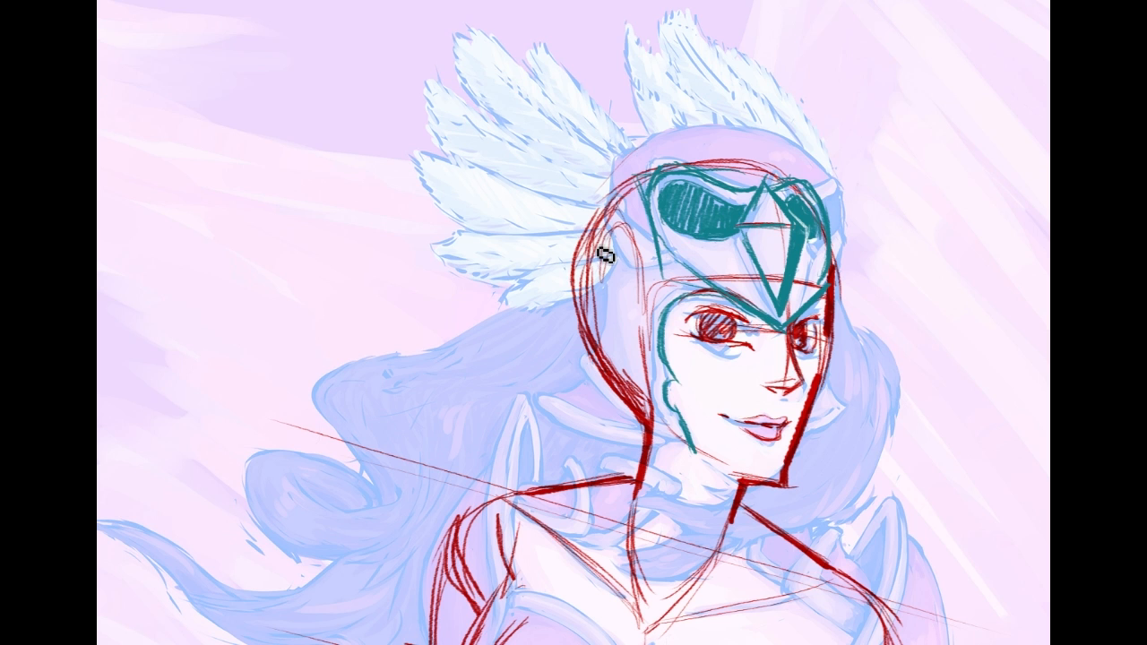
# Step: Draw the helmet's outer shell over the skull, its flared lower edge to the jaw, and the far cheek guard
pyautogui.moveTo(769, 158)
pyautogui.mouseDown()
pyautogui.moveTo(631, 185)
pyautogui.moveTo(580, 324)
pyautogui.mouseUp()
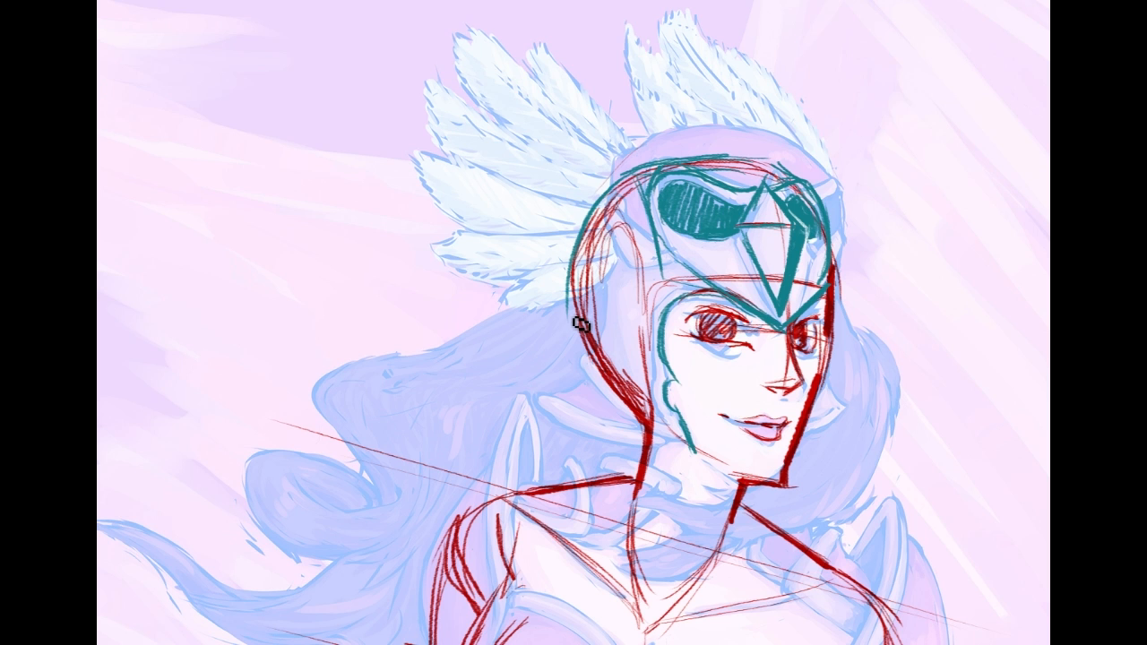
pyautogui.moveTo(581, 325)
pyautogui.mouseDown()
pyautogui.moveTo(691, 432)
pyautogui.moveTo(702, 463)
pyautogui.mouseUp()
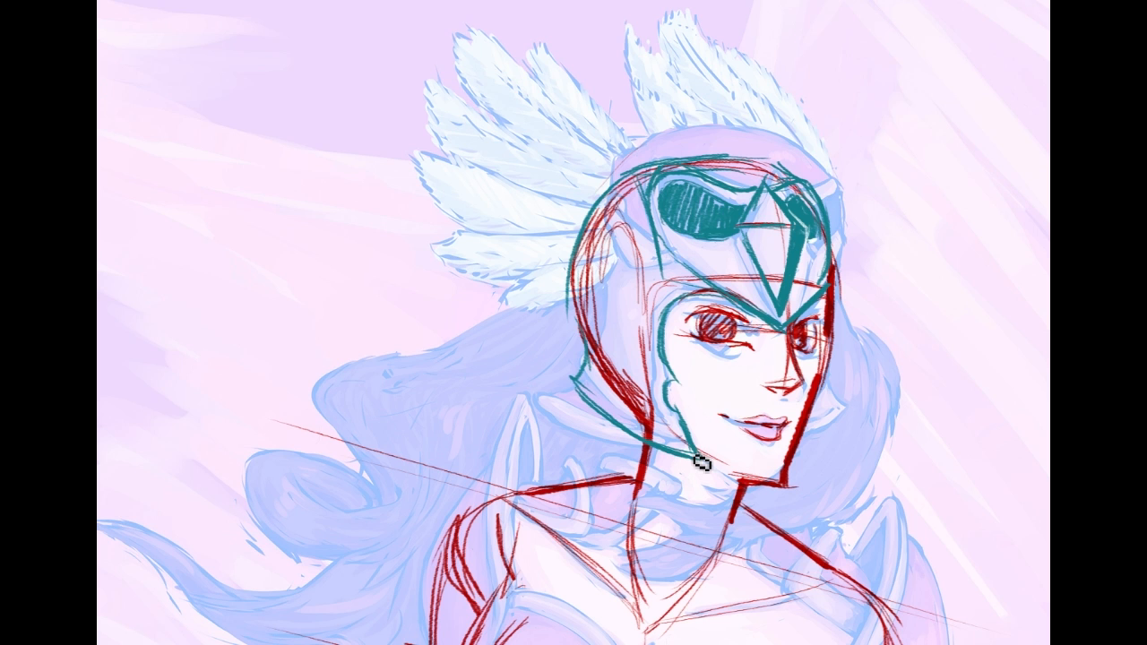
pyautogui.moveTo(822, 388); pyautogui.dragTo(832, 448)
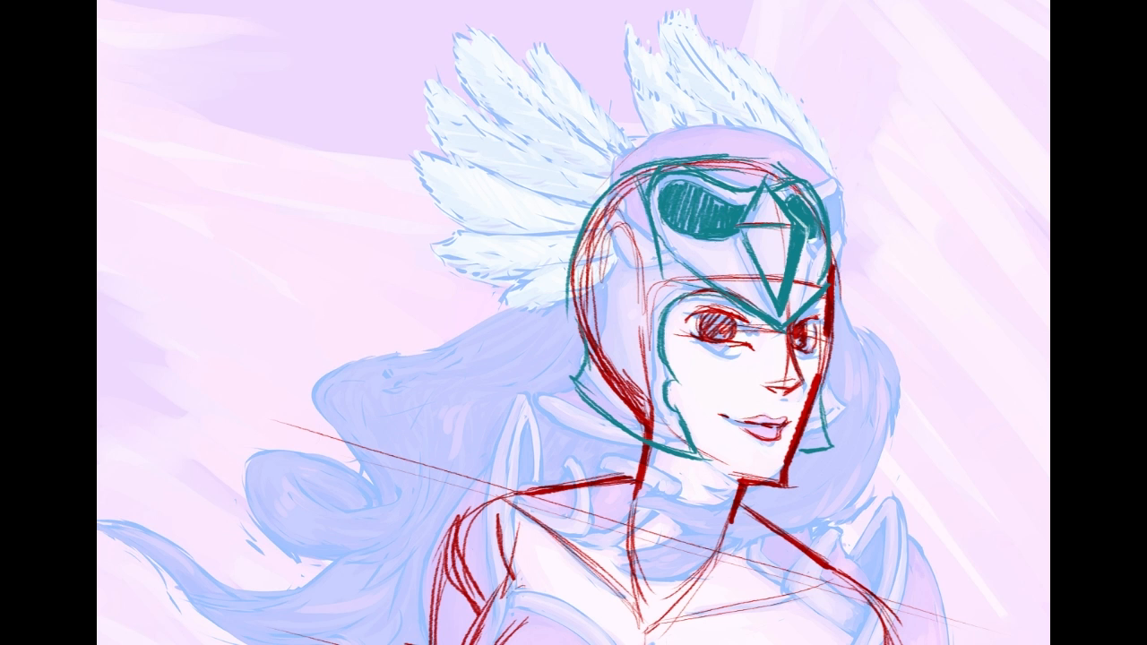
# Step: Align the helmet's sides with guide lines across the brow and cheek-guard tips, extending the far tip and undoing the lower guide
pyautogui.moveTo(787, 452); pyautogui.dragTo(703, 459)
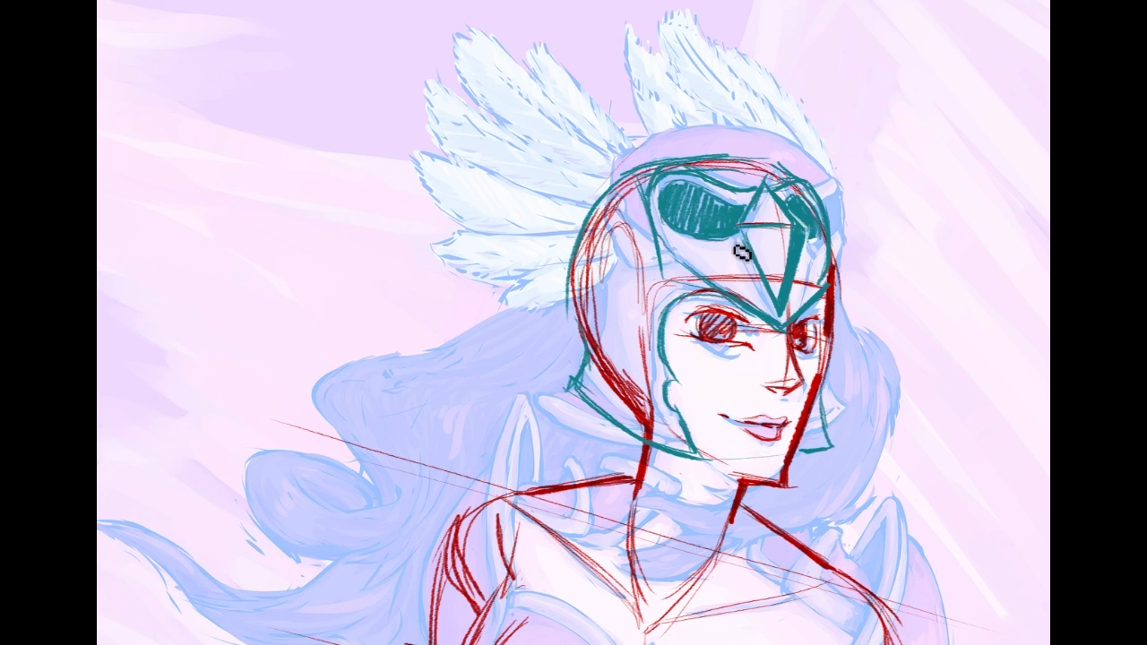
pyautogui.moveTo(678, 239)
pyautogui.mouseDown()
pyautogui.moveTo(789, 239)
pyautogui.moveTo(843, 257)
pyautogui.mouseUp()
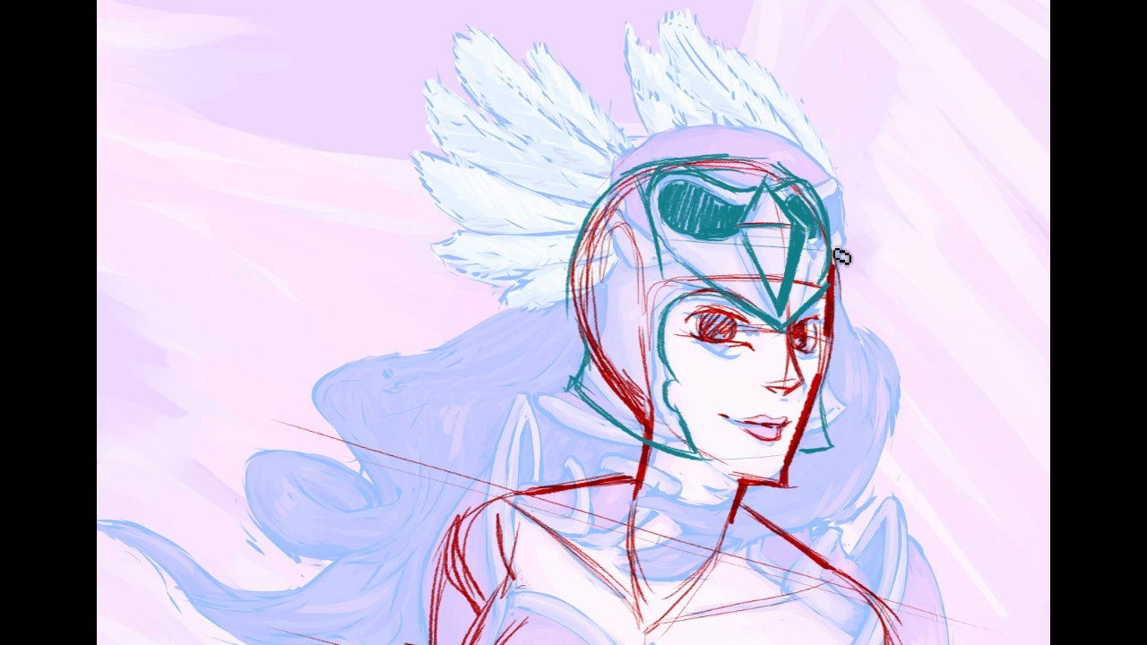
pyautogui.moveTo(730, 458); pyautogui.dragTo(789, 464)
pyautogui.hotkey('ctrl', 'z')
pyautogui.moveTo(696, 458); pyautogui.dragTo(823, 459)
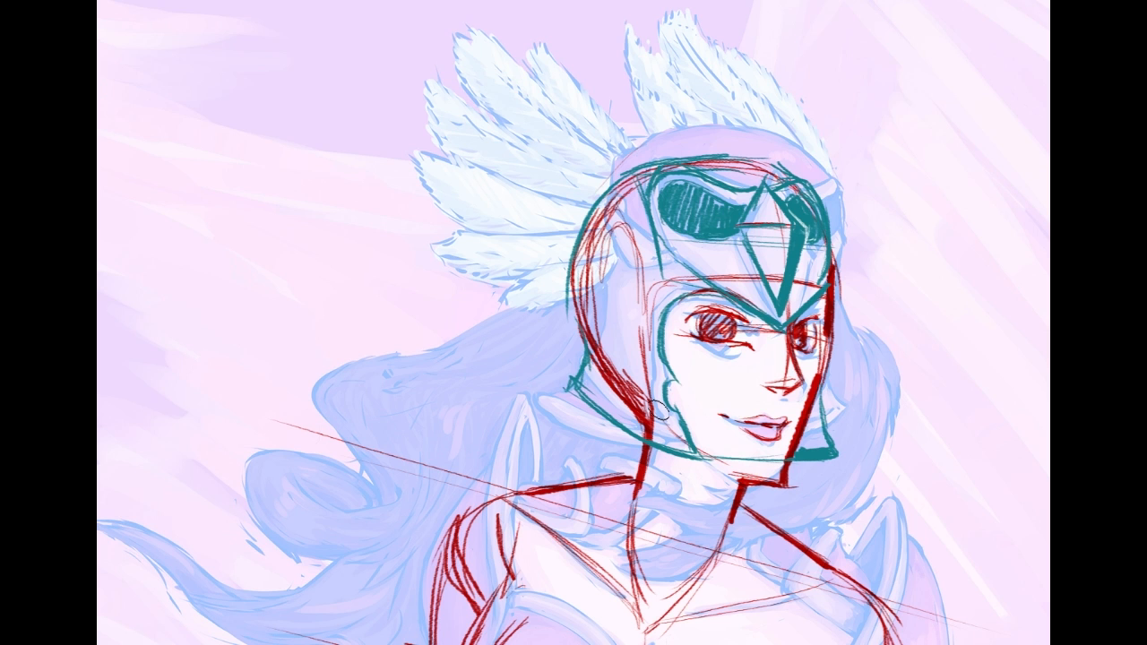
pyautogui.hotkey('ctrl', 'z')
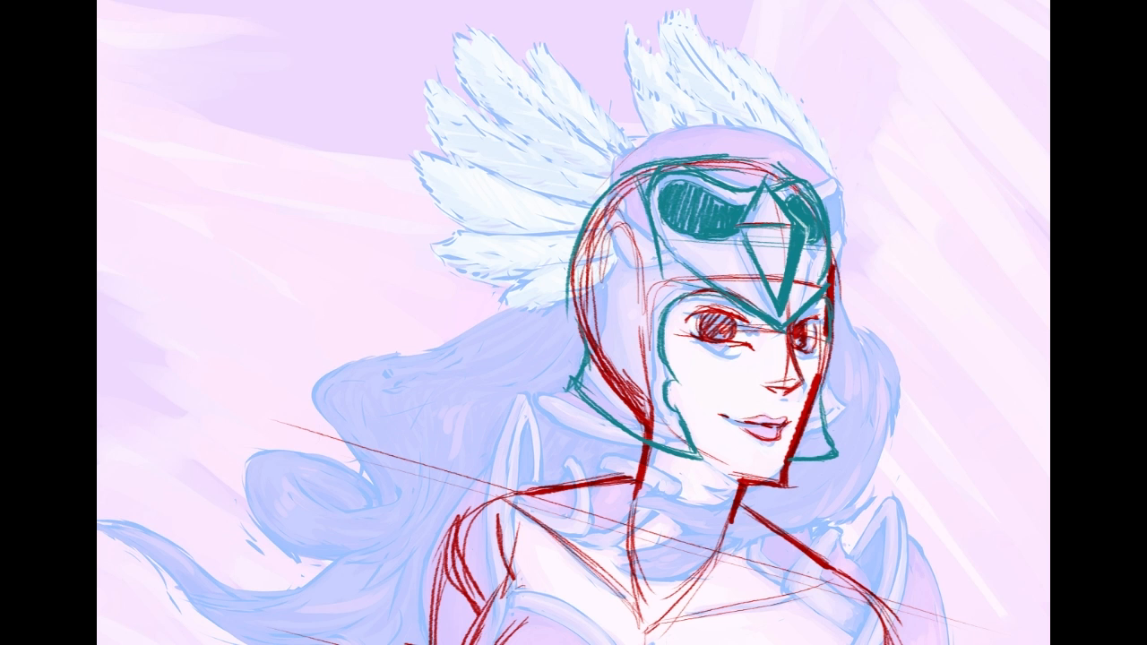
# Step: Draw the near flap of the armour's standing collar in teal around the side of the neck
pyautogui.moveTo(669, 459); pyautogui.dragTo(682, 387)
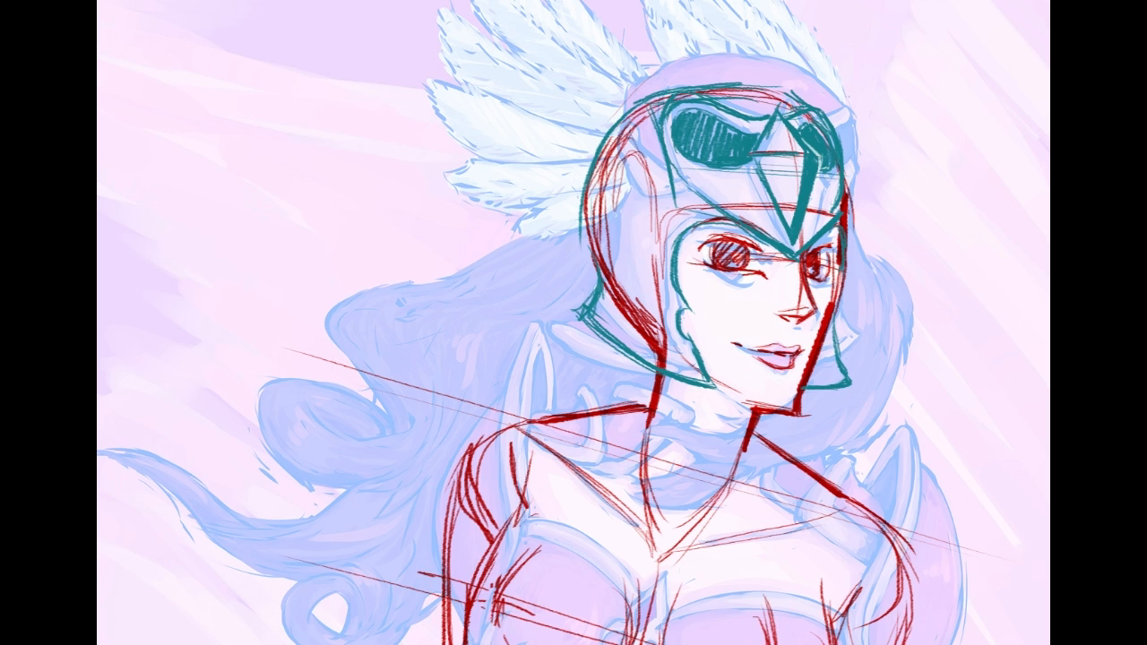
pyautogui.moveTo(660, 391); pyautogui.dragTo(611, 199)
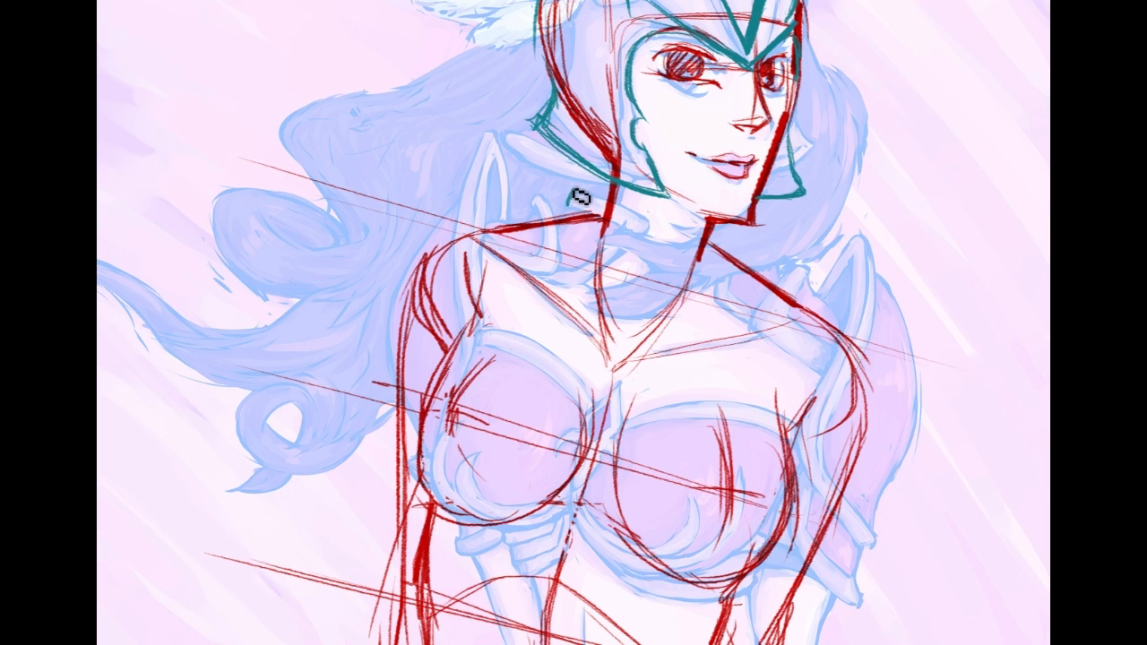
pyautogui.moveTo(572, 191); pyautogui.dragTo(651, 215)
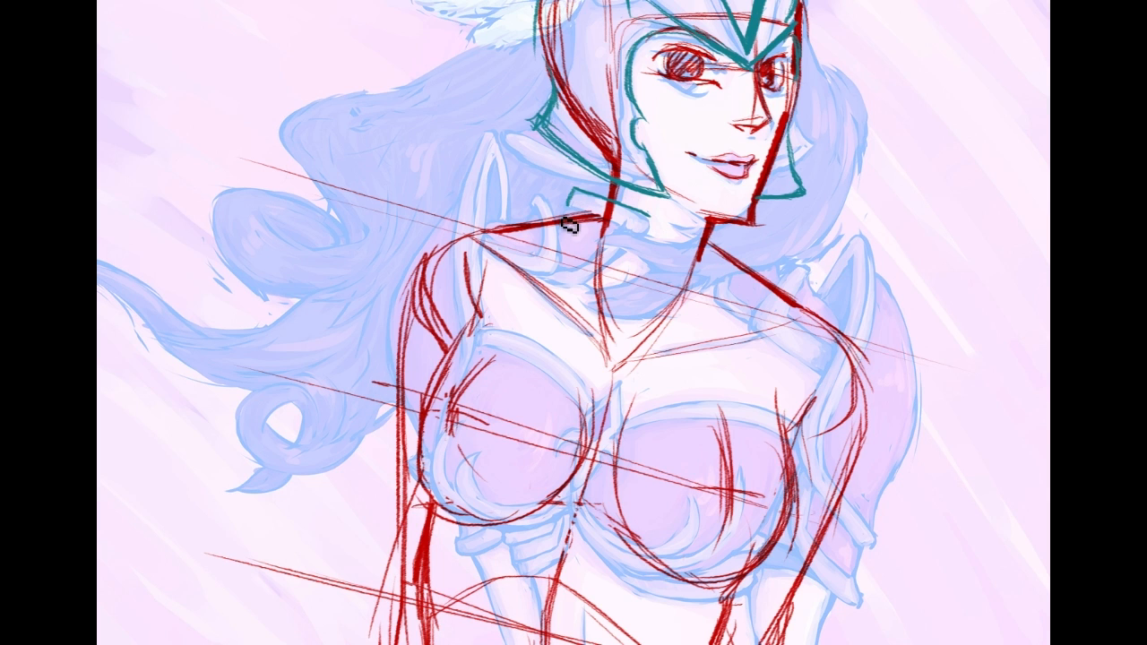
pyautogui.moveTo(570, 225)
pyautogui.mouseDown()
pyautogui.moveTo(649, 215)
pyautogui.moveTo(698, 251)
pyautogui.moveTo(698, 312)
pyautogui.mouseUp()
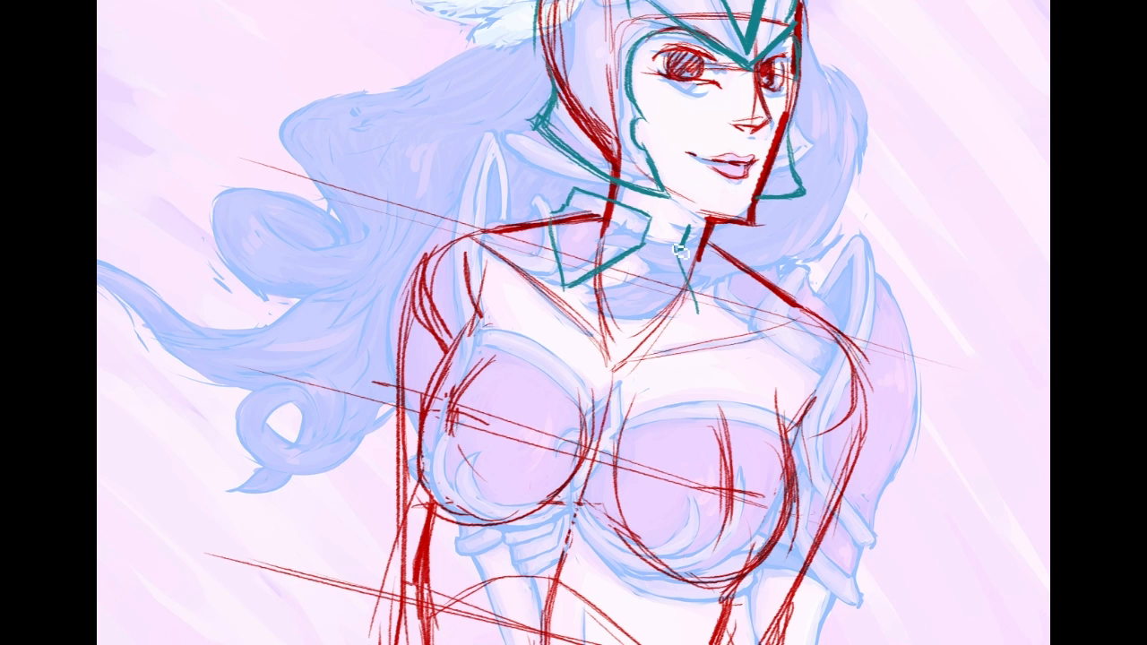
# Step: Draw the far collar flap in teal, with its inner edge, lower point and folded top edge
pyautogui.moveTo(678, 249); pyautogui.dragTo(706, 316)
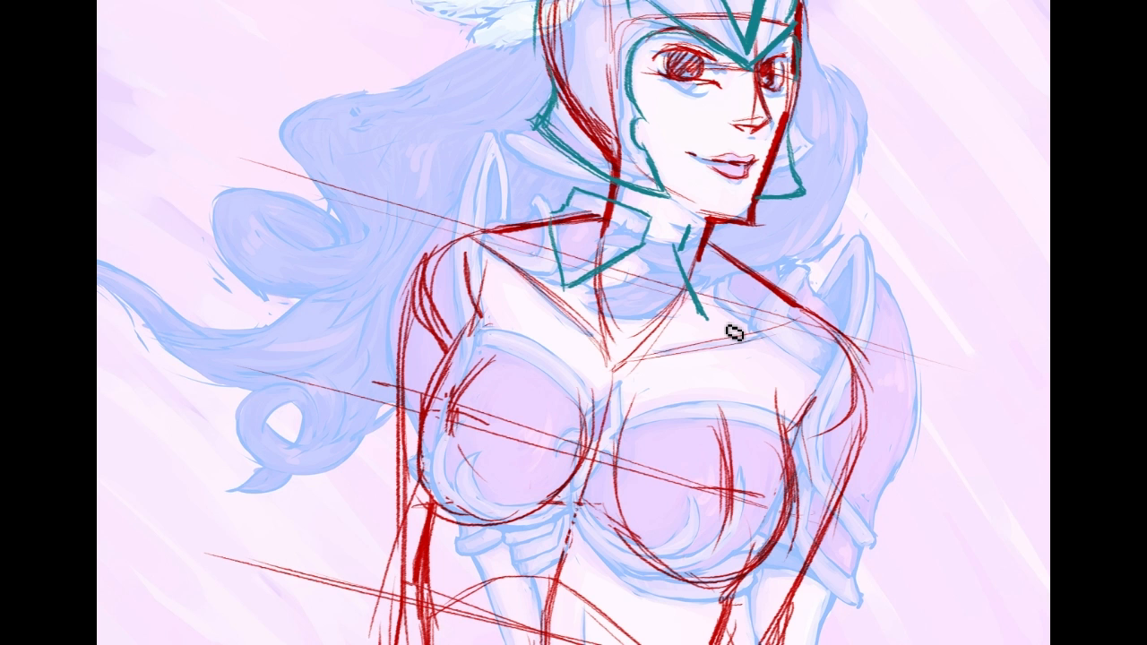
pyautogui.moveTo(708, 314); pyautogui.dragTo(753, 334)
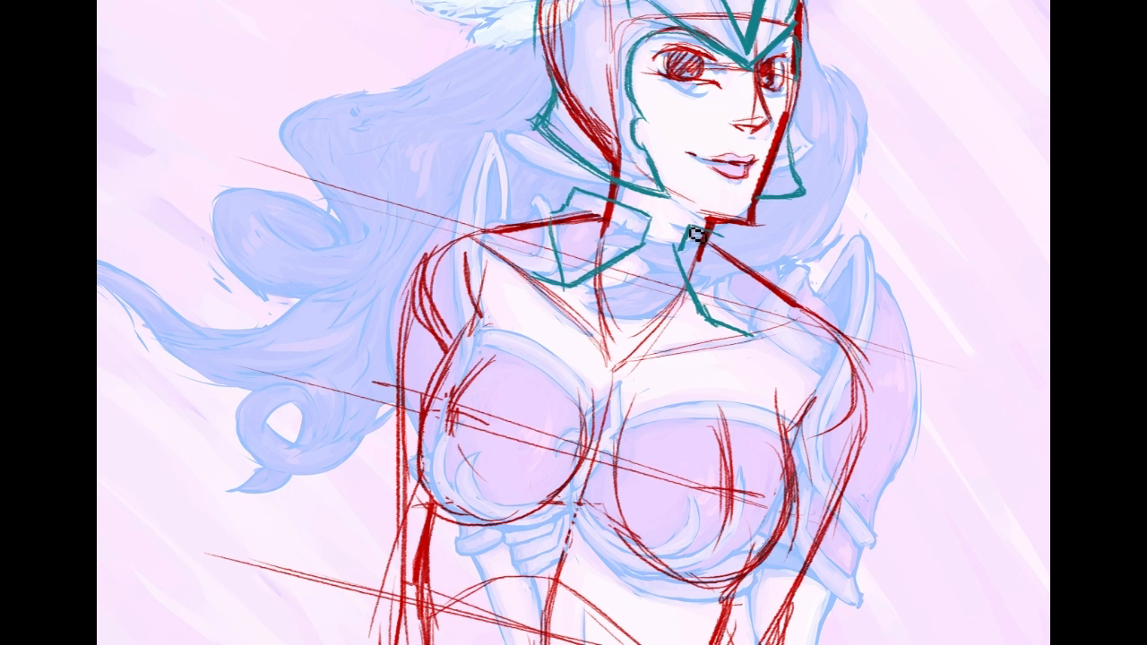
pyautogui.moveTo(749, 272); pyautogui.dragTo(742, 325)
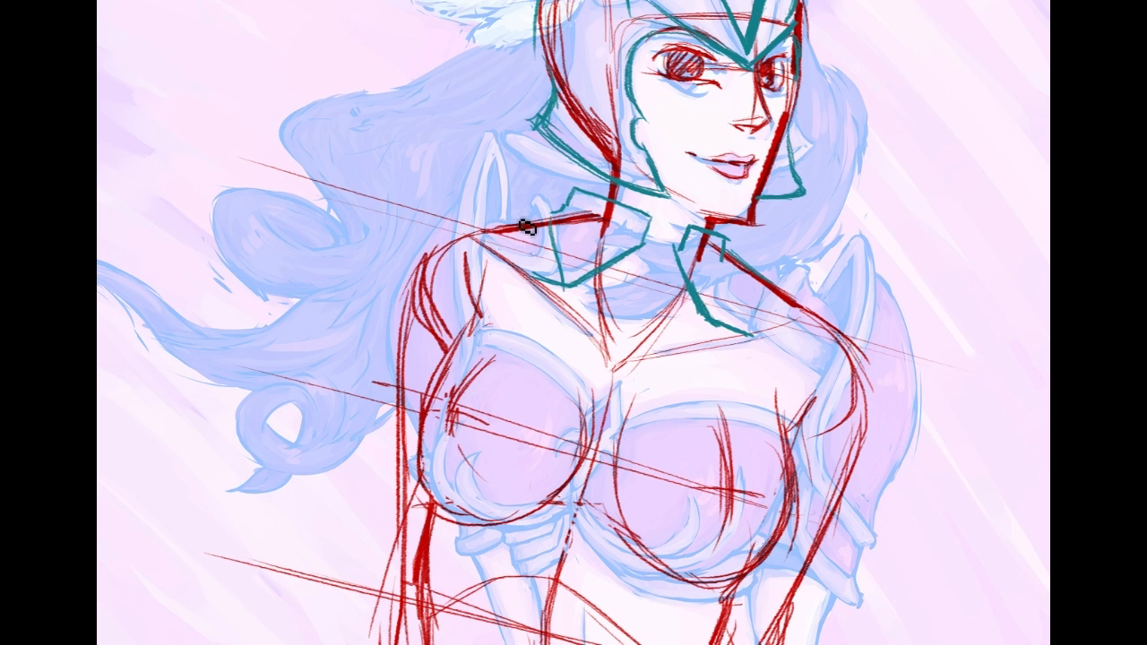
# Step: Draw the adjoining armour plates in teal beside both collar flaps, reaching from the neck onto each shoulder
pyautogui.moveTo(484, 220); pyautogui.dragTo(555, 215)
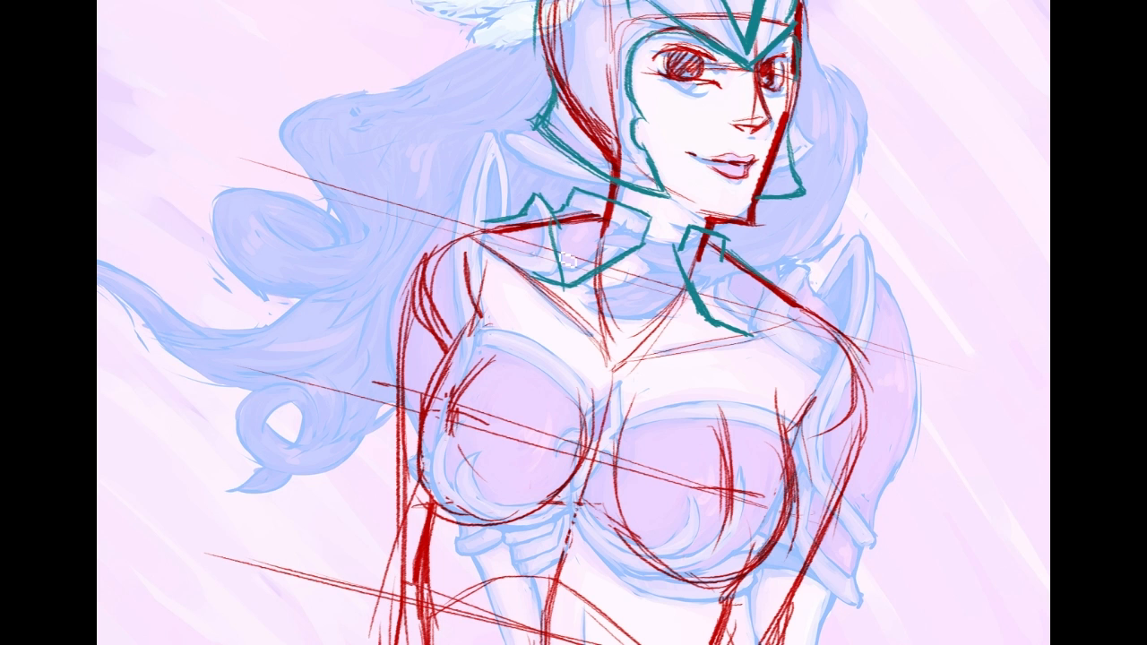
pyautogui.moveTo(482, 221); pyautogui.dragTo(548, 283)
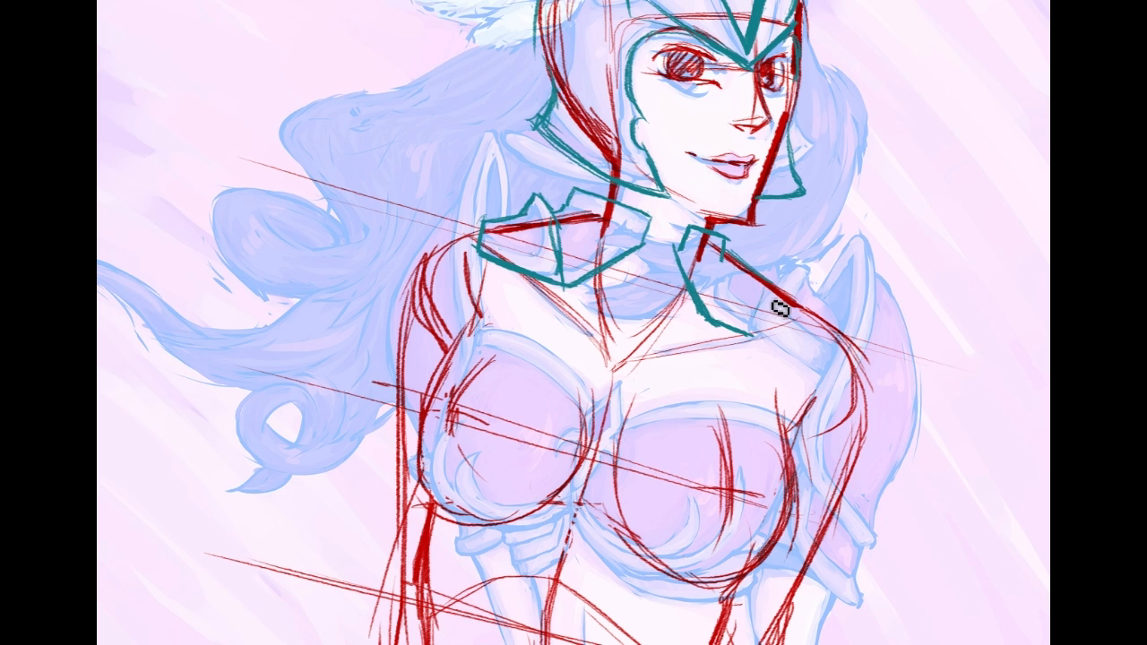
pyautogui.moveTo(751, 278); pyautogui.dragTo(755, 269)
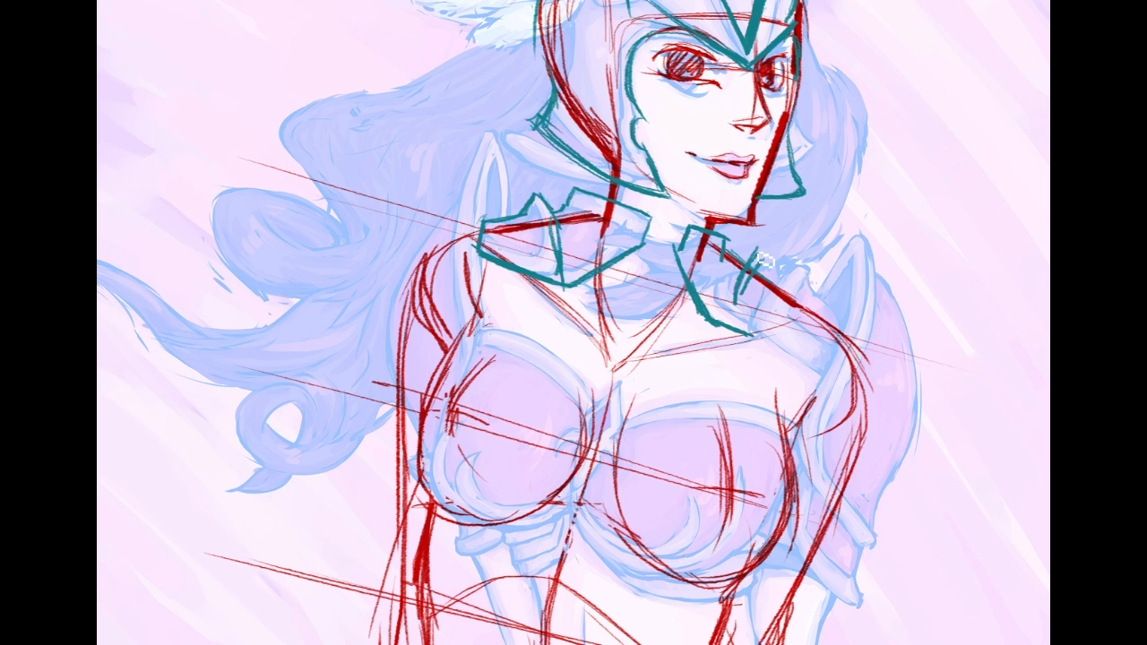
pyautogui.moveTo(765, 260); pyautogui.dragTo(812, 308)
pyautogui.moveTo(740, 298)
pyautogui.mouseDown()
pyautogui.moveTo(736, 315)
pyautogui.moveTo(779, 345)
pyautogui.moveTo(824, 337)
pyautogui.mouseUp()
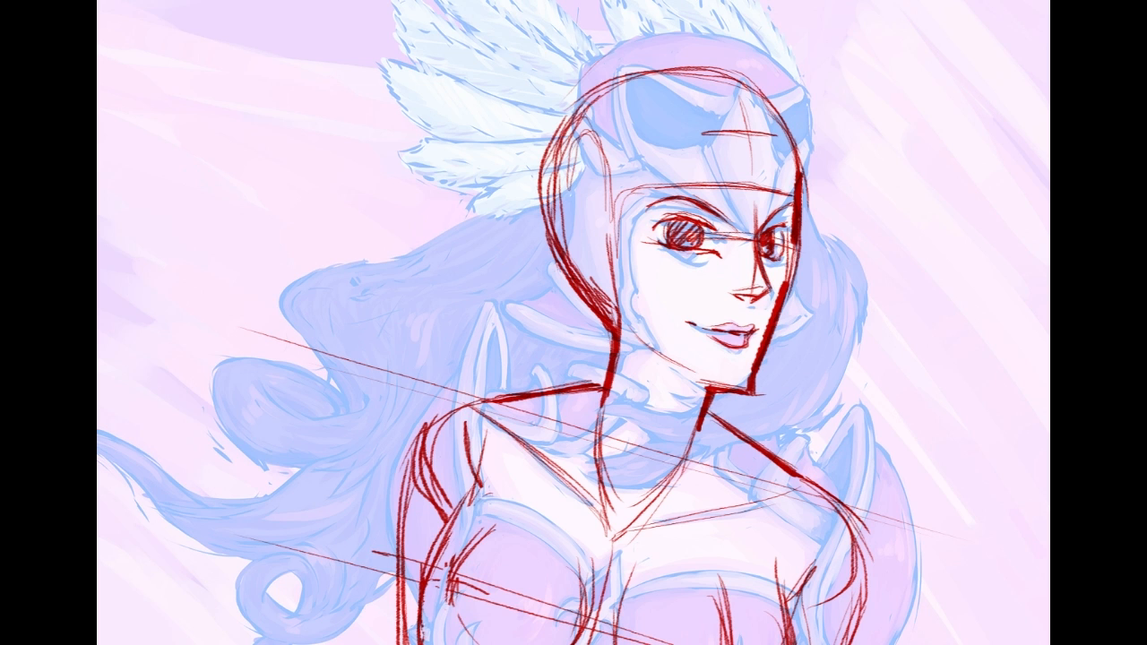
# Step: Block in the near collar flap and its adjoining shoulder plate with a broad translucent dark blue brush
pyautogui.moveTo(399, 285); pyautogui.dragTo(423, 314)
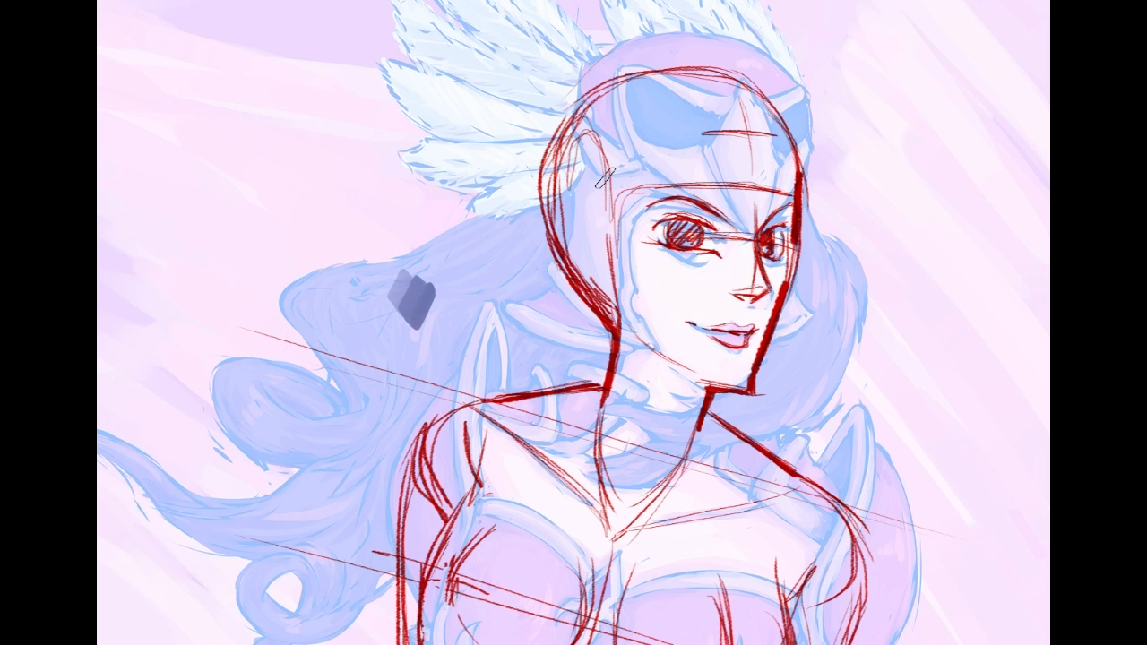
pyautogui.hotkey('ctrl', 'z')
pyautogui.scroll(-2, 605, 177)
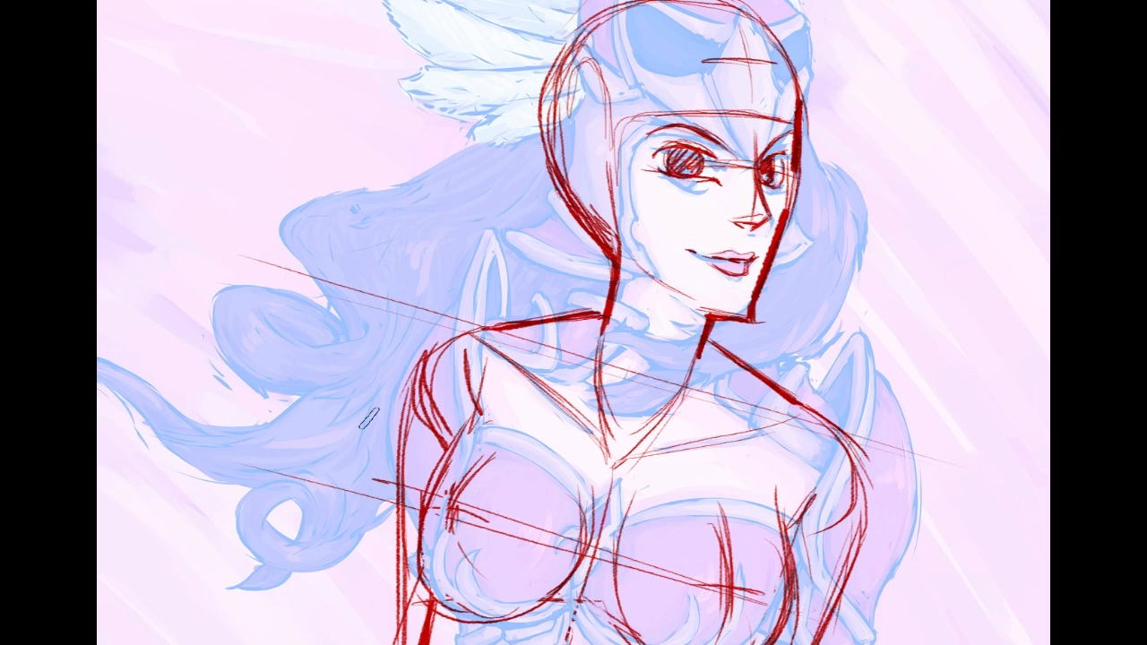
pyautogui.scroll(-6, 679, 302)
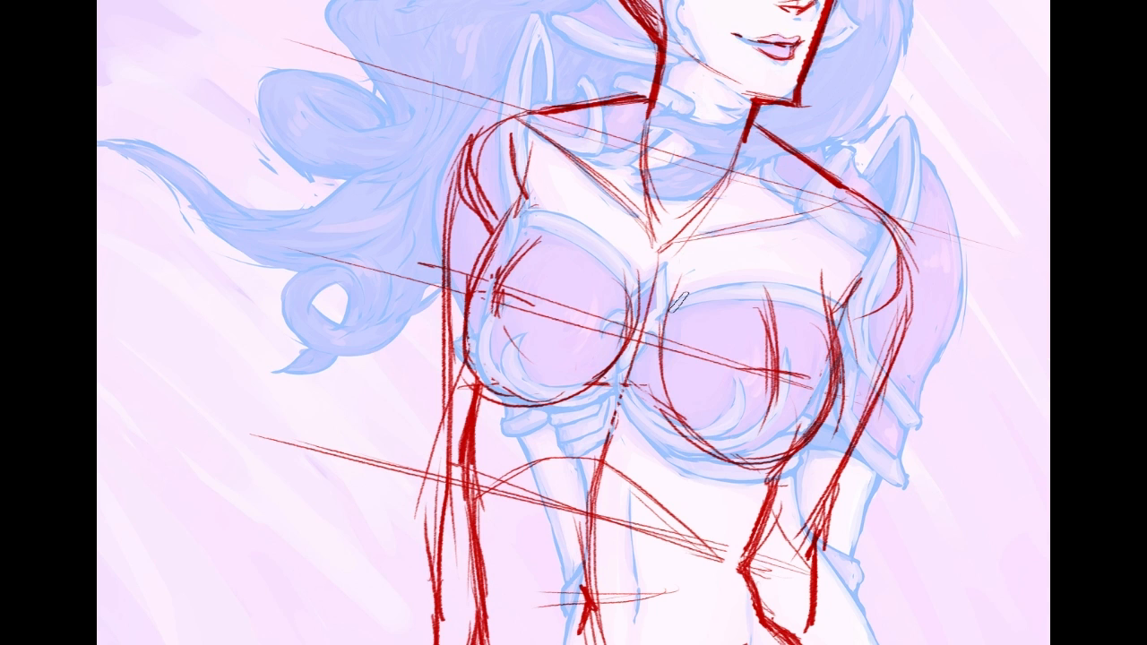
pyautogui.scroll(6, 679, 303)
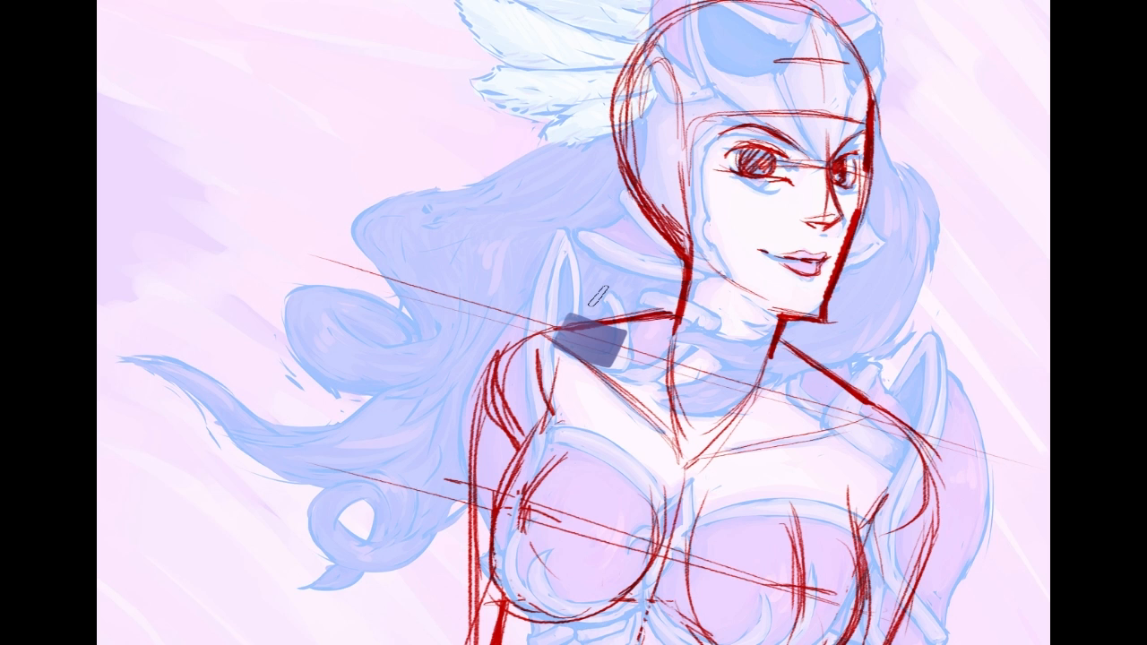
pyautogui.moveTo(599, 296); pyautogui.dragTo(768, 342)
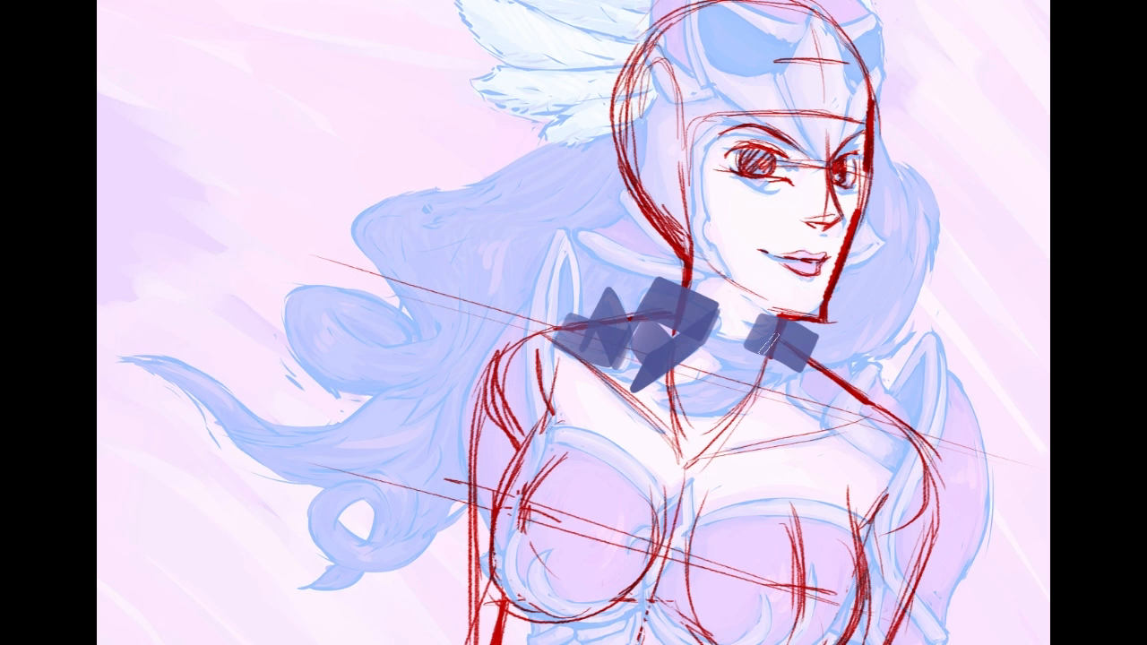
# Step: Block in the far collar flap and its adjoining plates along the far shoulder in dark blue
pyautogui.moveTo(769, 339); pyautogui.dragTo(818, 377)
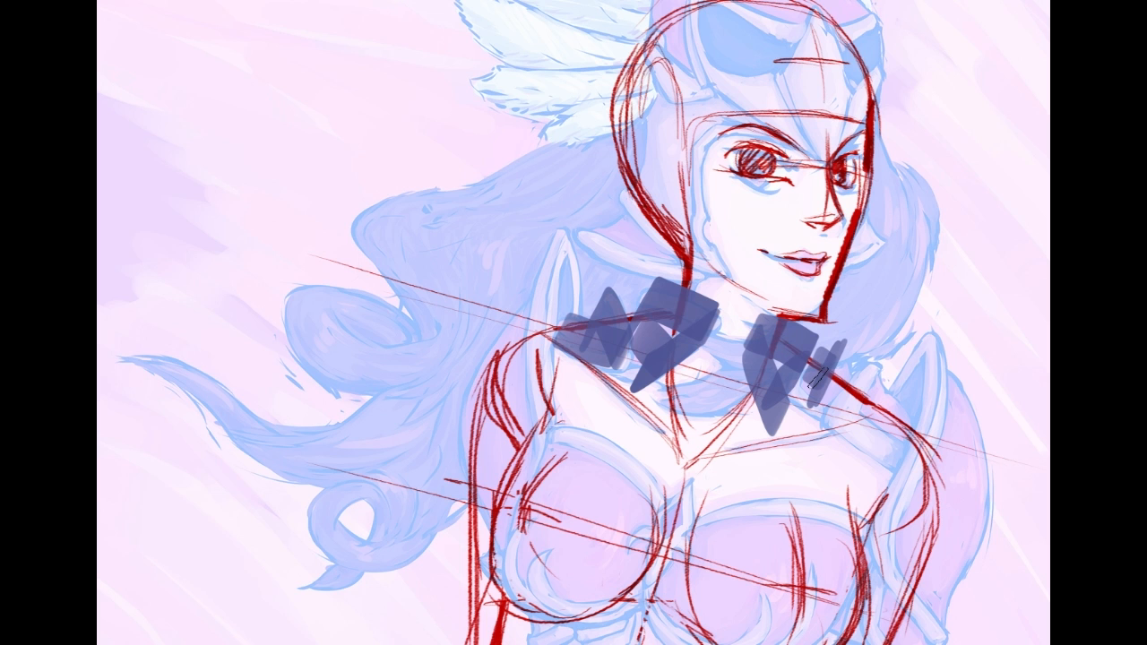
pyautogui.moveTo(814, 379); pyautogui.dragTo(834, 369)
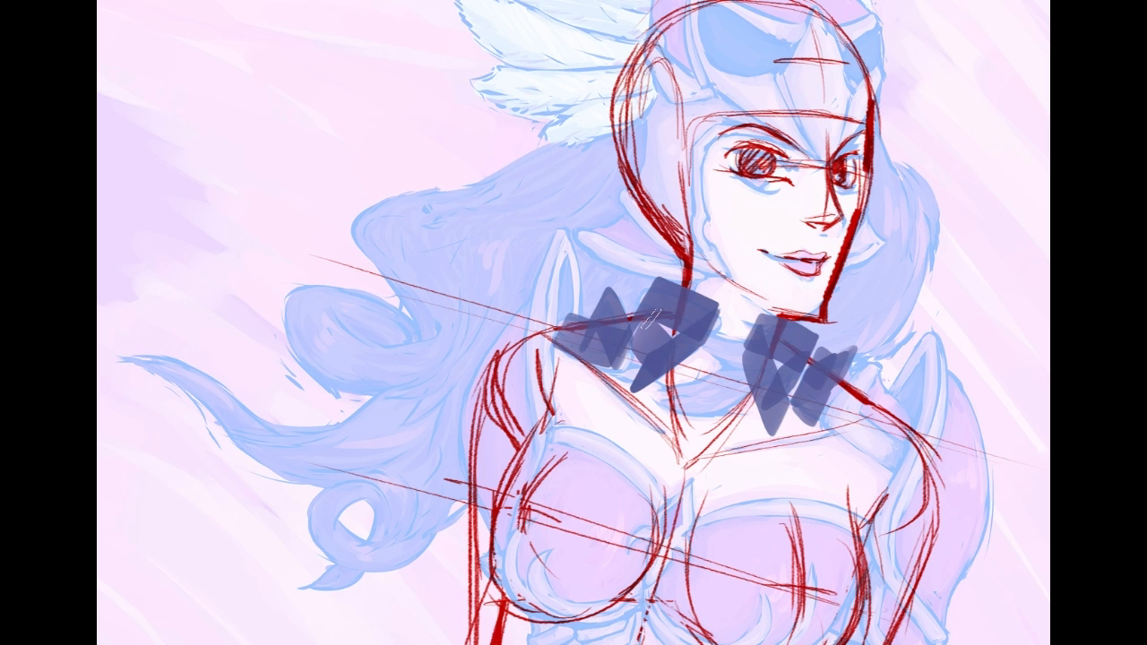
pyautogui.moveTo(811, 387); pyautogui.dragTo(855, 421)
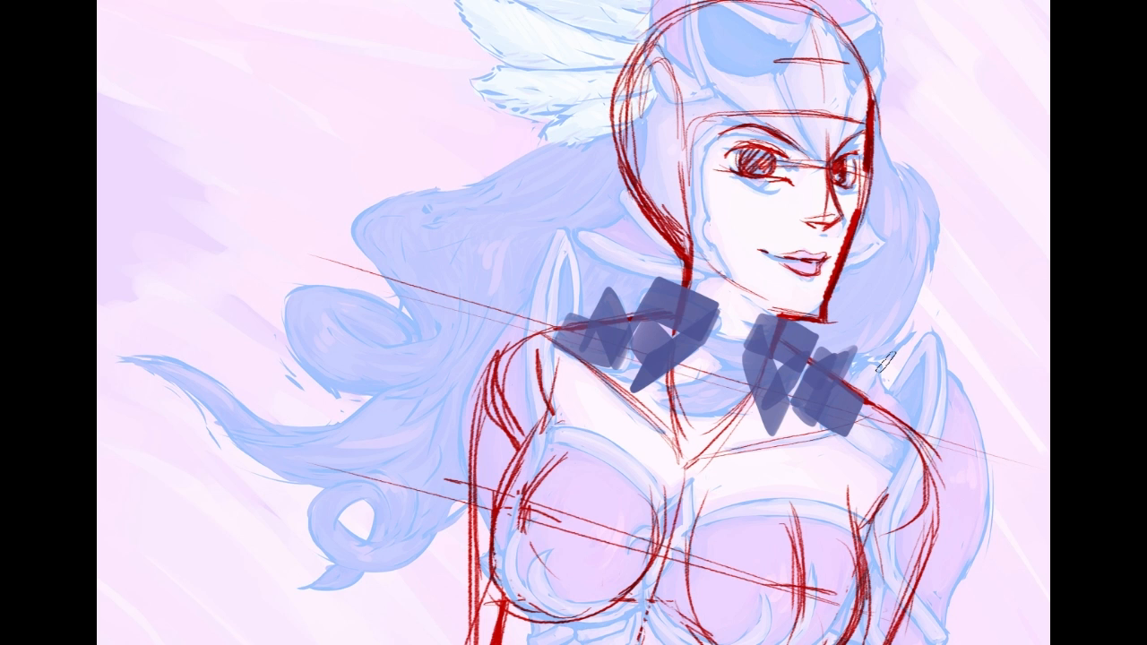
# Step: Block in the pointed pauldrons on both shoulders in dark blue, from their raised tips to the upper arms
pyautogui.moveTo(883, 362); pyautogui.dragTo(838, 460)
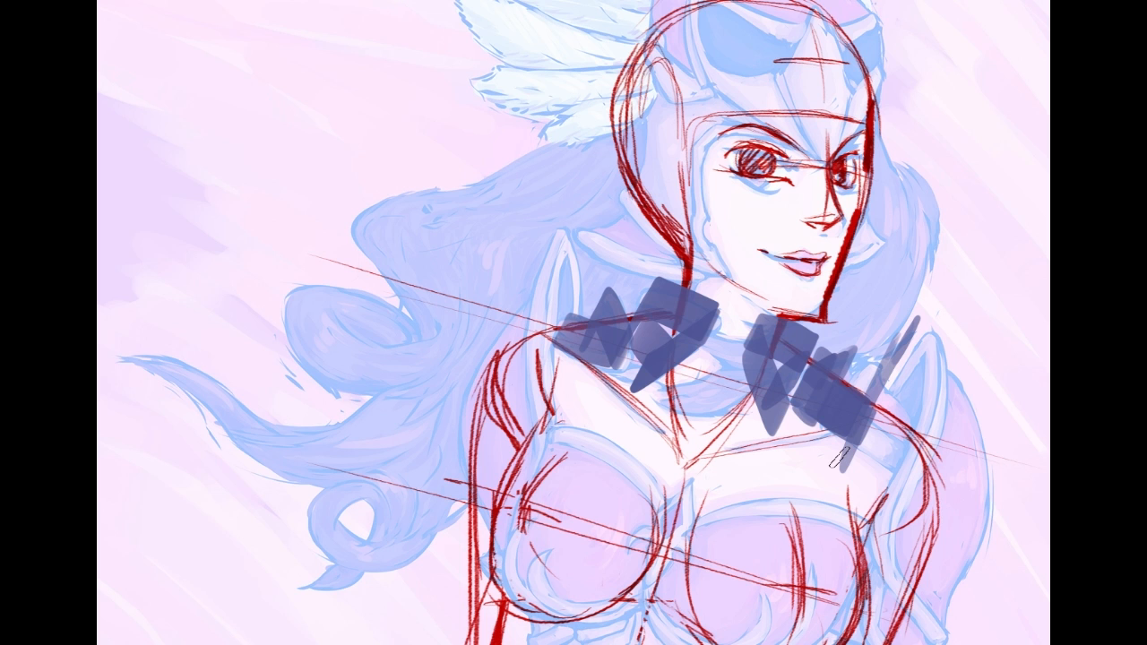
pyautogui.moveTo(919, 327); pyautogui.dragTo(937, 582)
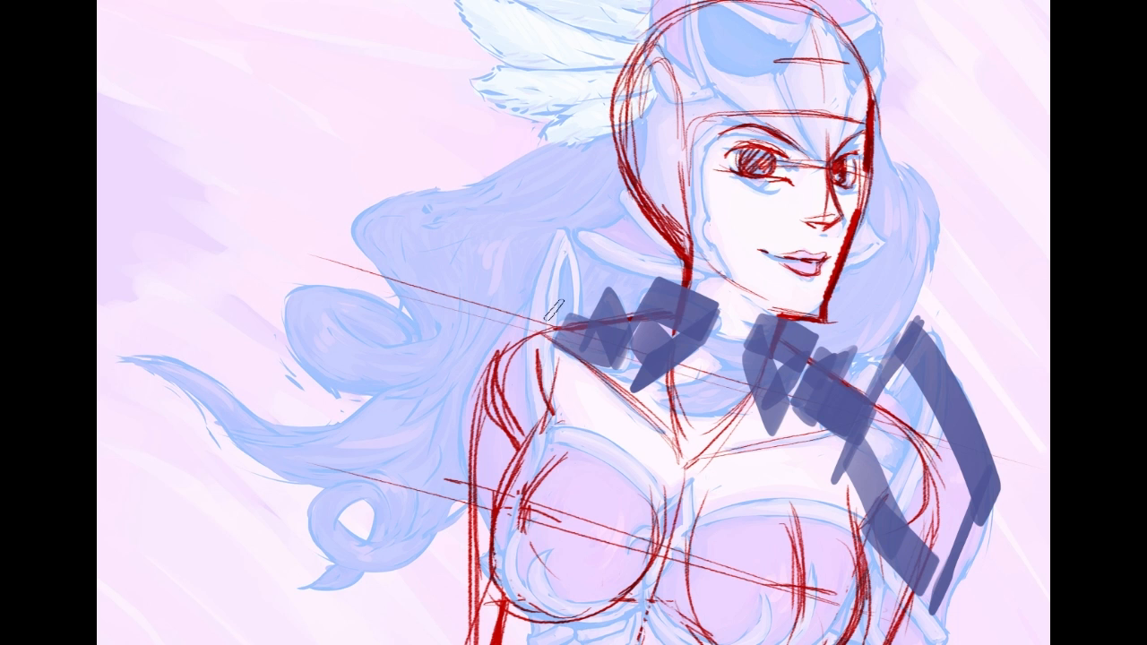
pyautogui.moveTo(560, 235); pyautogui.dragTo(538, 417)
pyautogui.moveTo(543, 265); pyautogui.dragTo(459, 391)
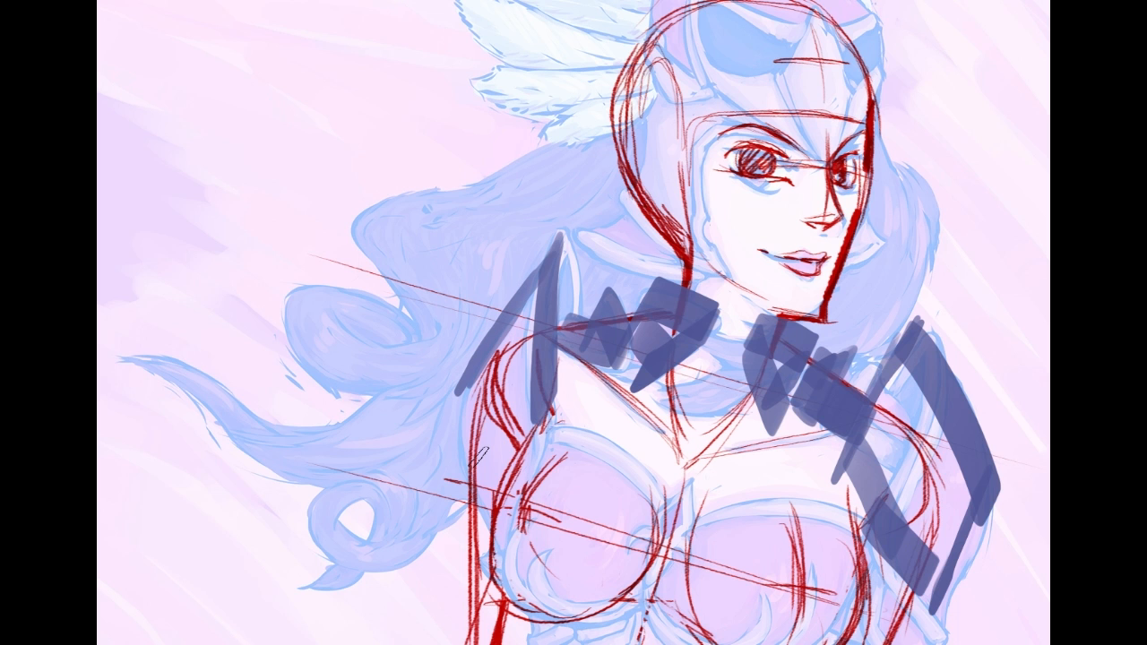
pyautogui.moveTo(448, 390); pyautogui.dragTo(520, 417)
pyautogui.moveTo(575, 323); pyautogui.dragTo(557, 248)
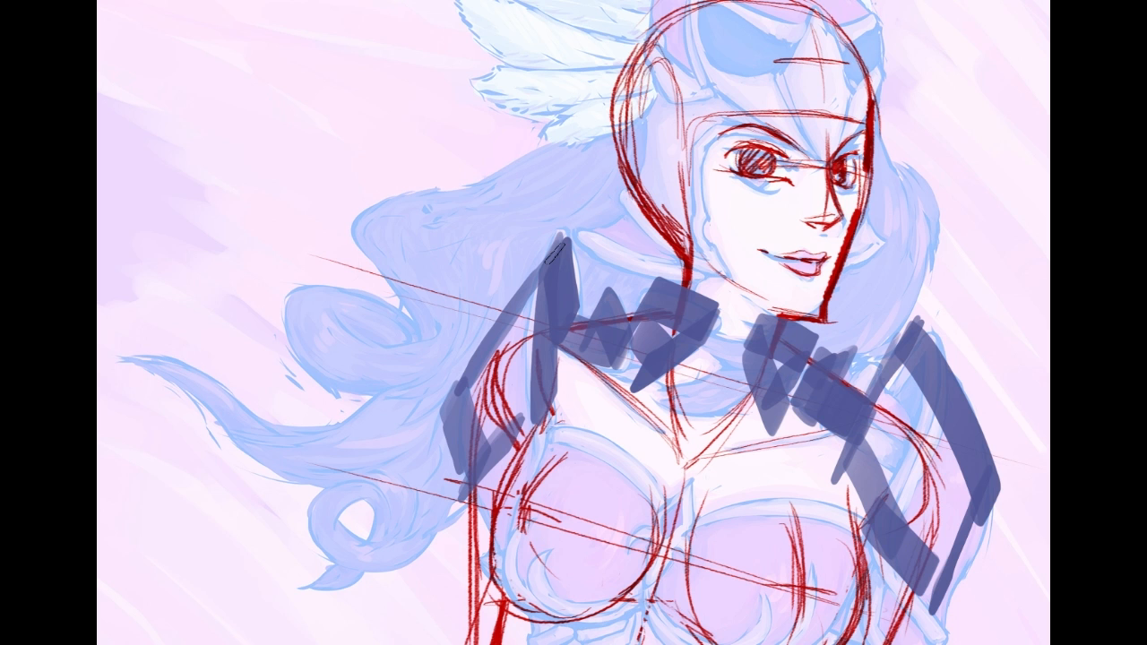
# Step: Paint the upper rims of both breastplate cups in dark blue and close the near cup's outer and lower rim
pyautogui.moveTo(903, 330)
pyautogui.mouseDown()
pyautogui.moveTo(871, 406)
pyautogui.moveTo(822, 235)
pyautogui.mouseUp()
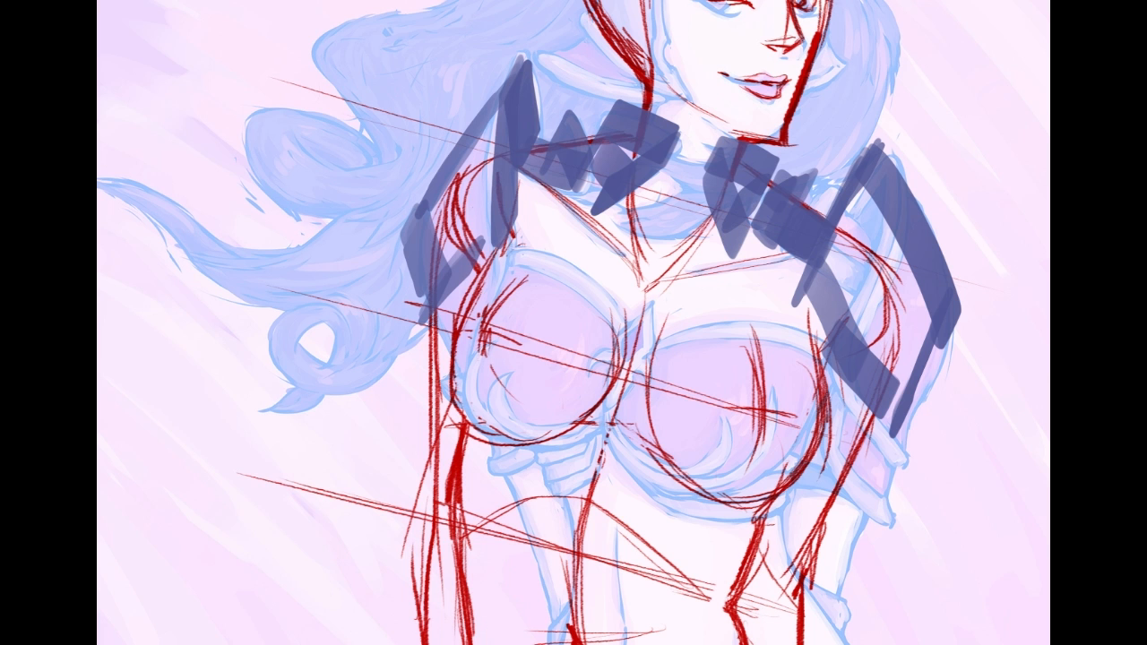
pyautogui.moveTo(481, 269); pyautogui.dragTo(617, 348)
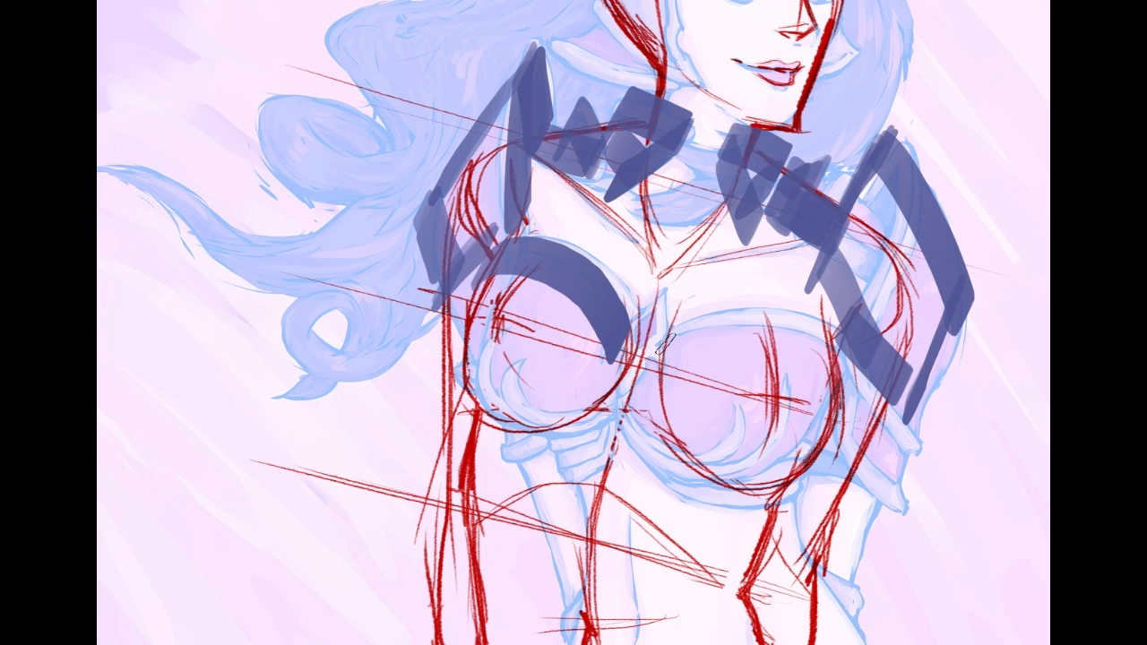
pyautogui.moveTo(664, 344); pyautogui.dragTo(844, 380)
pyautogui.moveTo(455, 313); pyautogui.dragTo(608, 380)
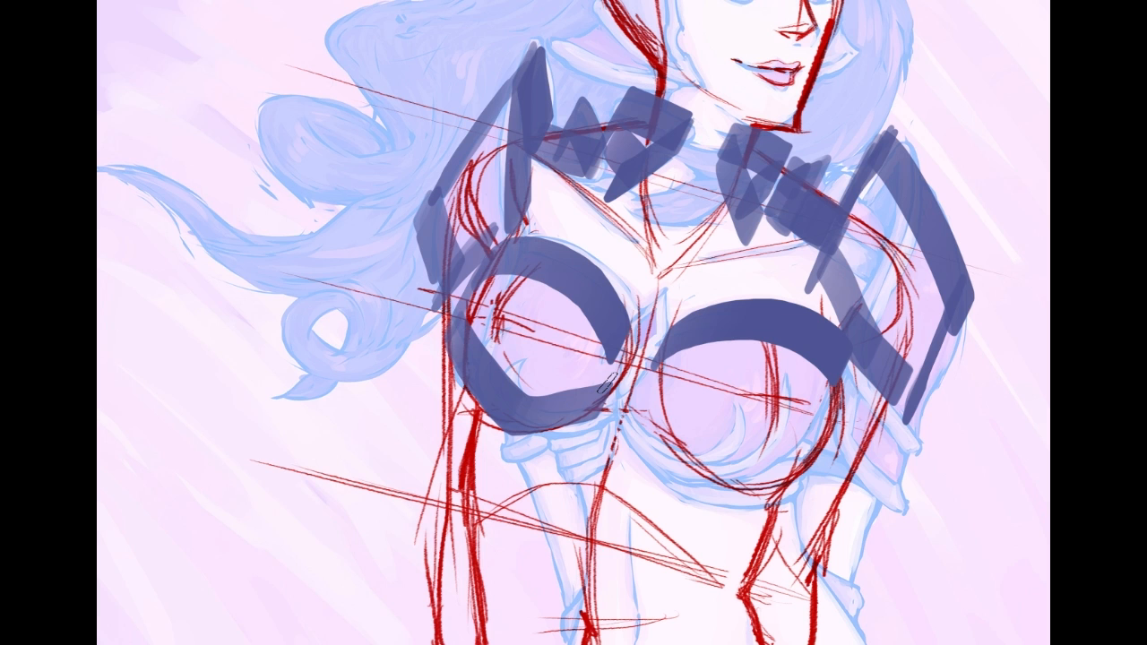
# Step: Fill the strip between the cups, the far cup's lower rim and the angled band beneath the breastplate in dark blue
pyautogui.moveTo(657, 310); pyautogui.dragTo(637, 420)
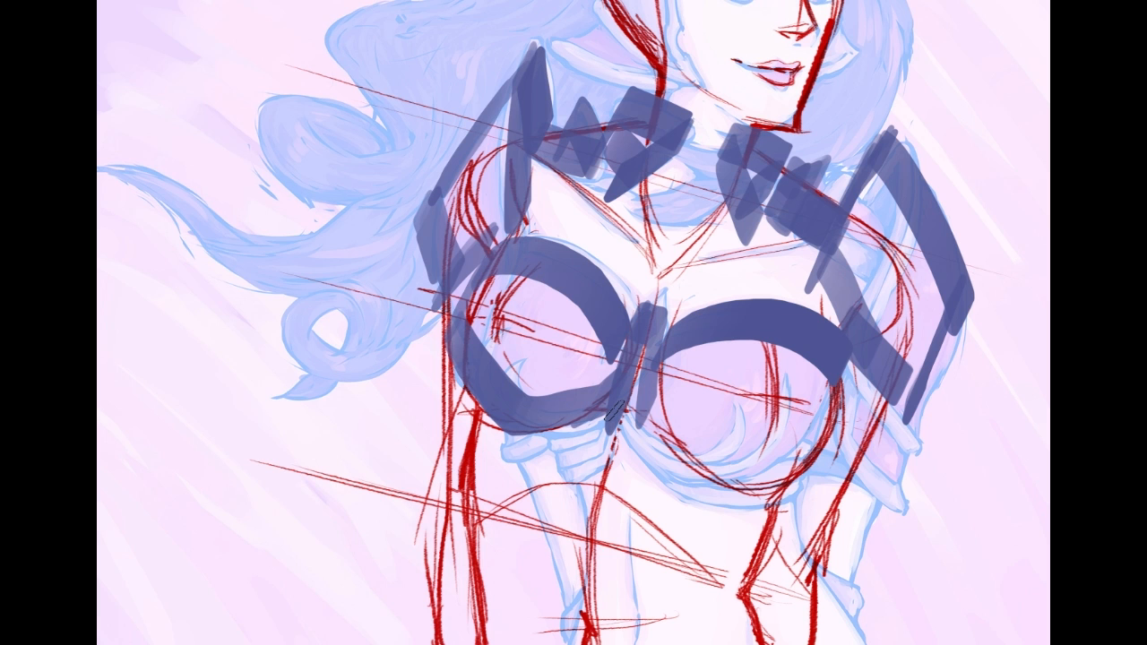
pyautogui.moveTo(613, 410); pyautogui.dragTo(838, 387)
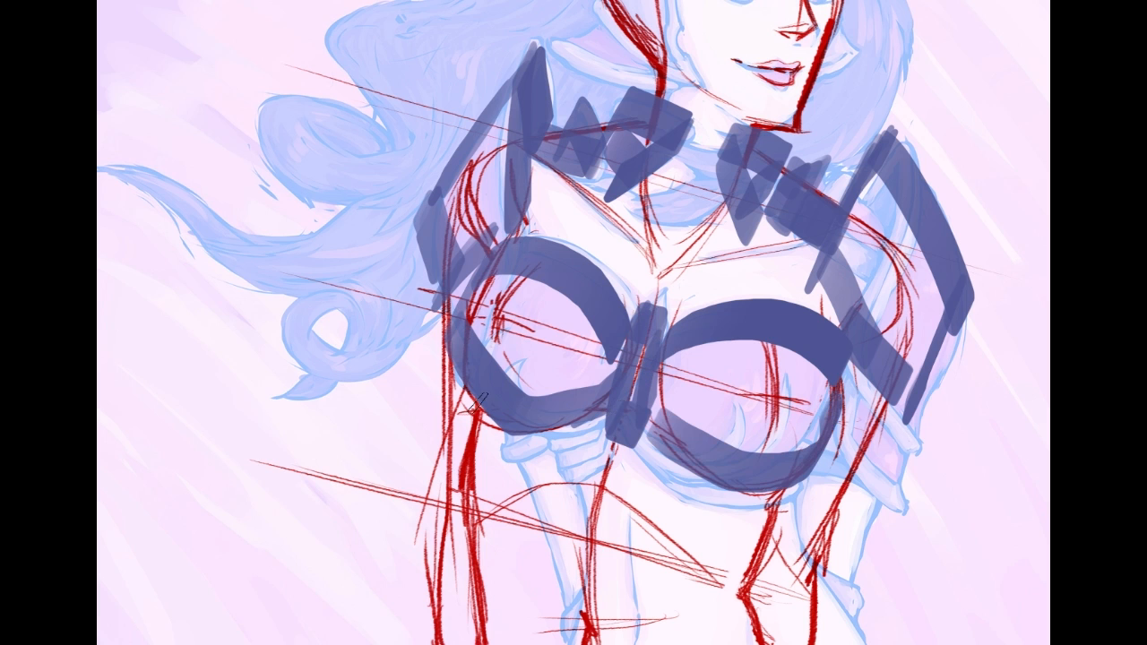
pyautogui.moveTo(473, 388)
pyautogui.mouseDown()
pyautogui.moveTo(602, 423)
pyautogui.moveTo(616, 414)
pyautogui.mouseUp()
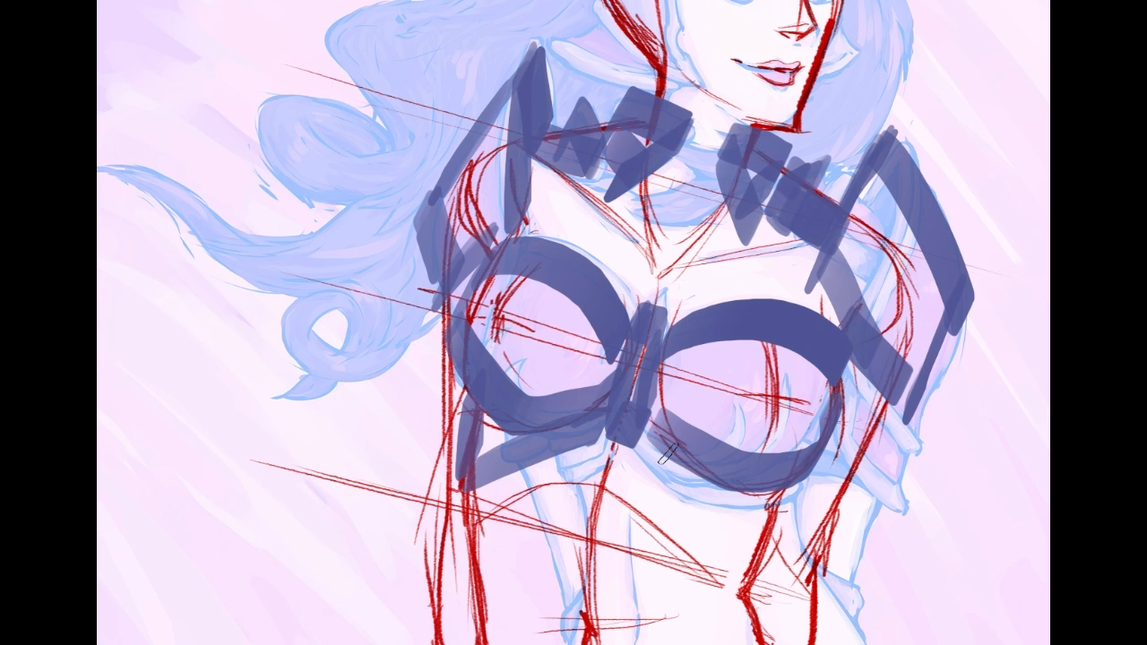
# Step: Block in an oval belt buckle on the torso's centre line at the hips in dark blue
pyautogui.scroll(-5, 663, 458)
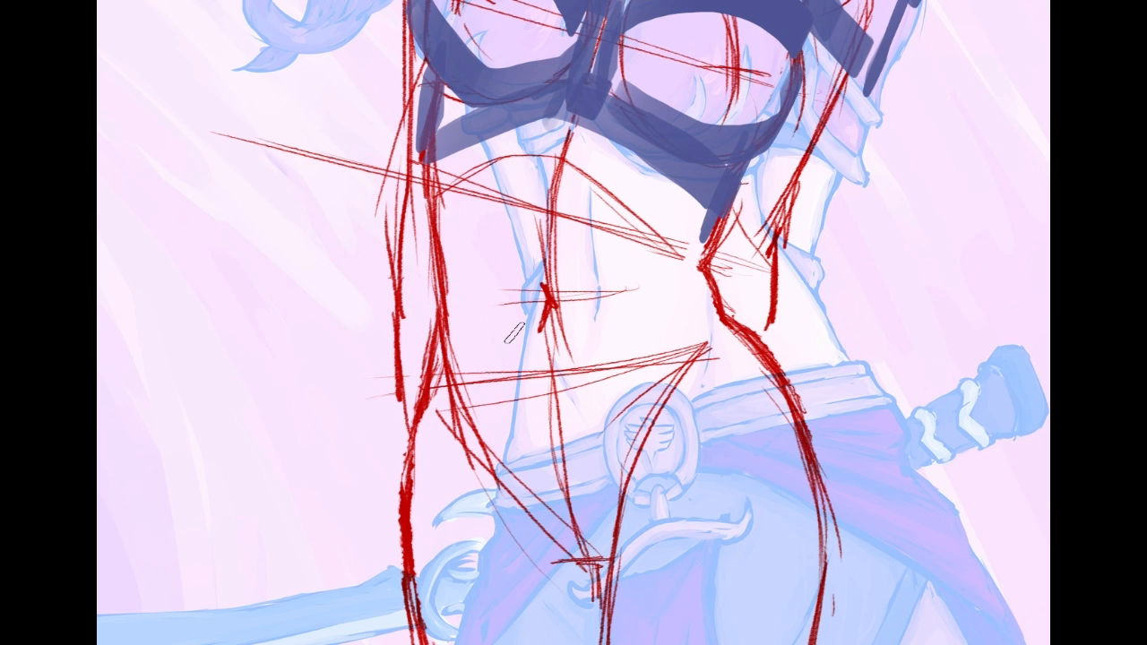
pyautogui.moveTo(556, 363); pyautogui.dragTo(542, 367)
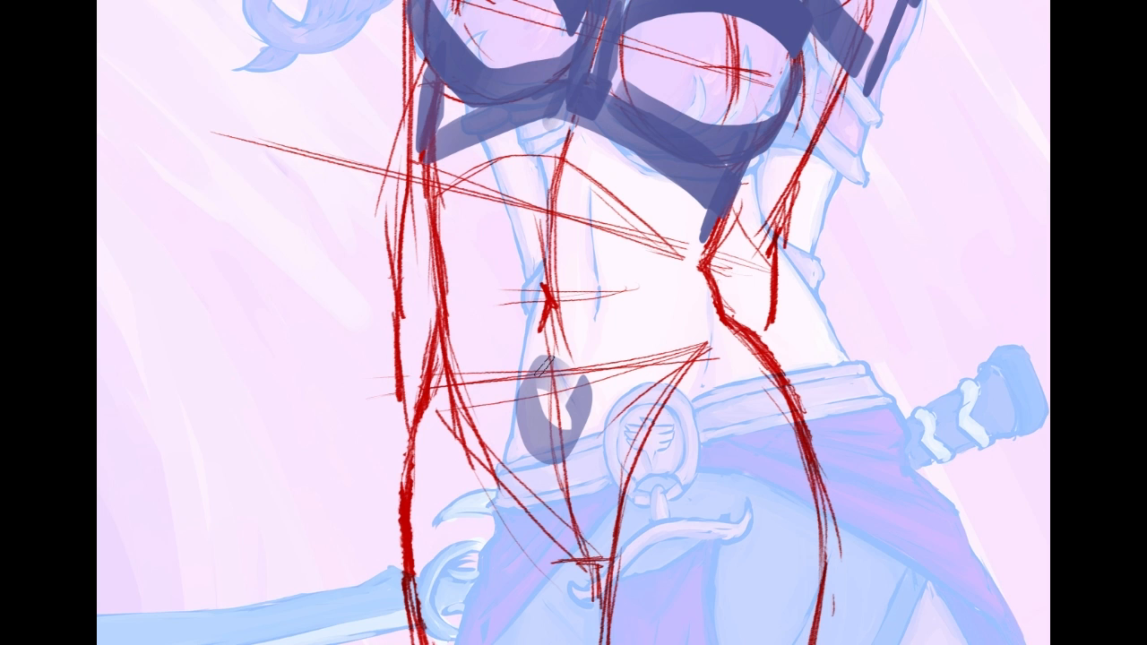